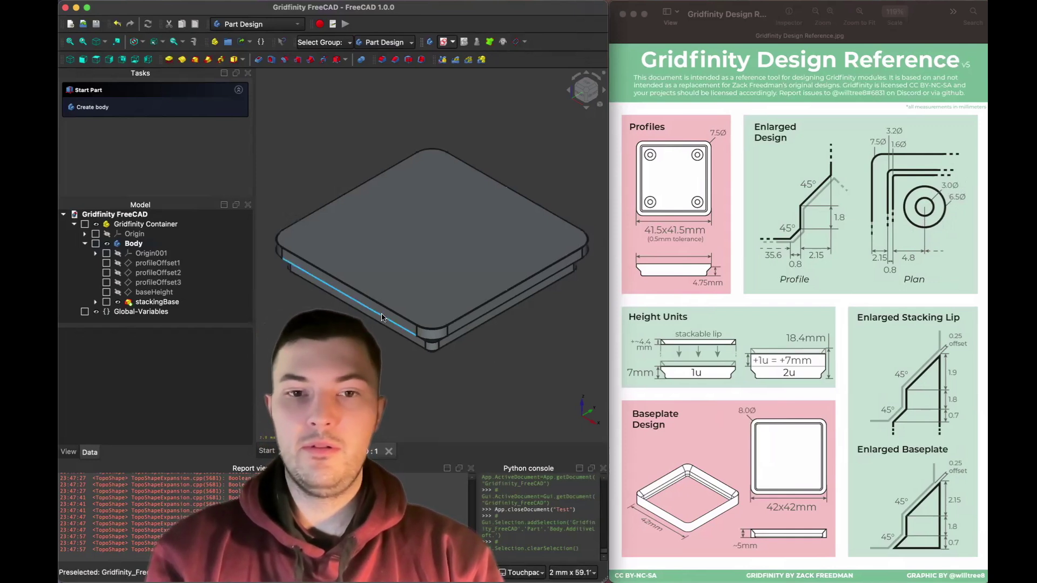
# Create a new sketch in the body on XY-plane001.
pyautogui.click(132, 310)
pyautogui.click(131, 324)
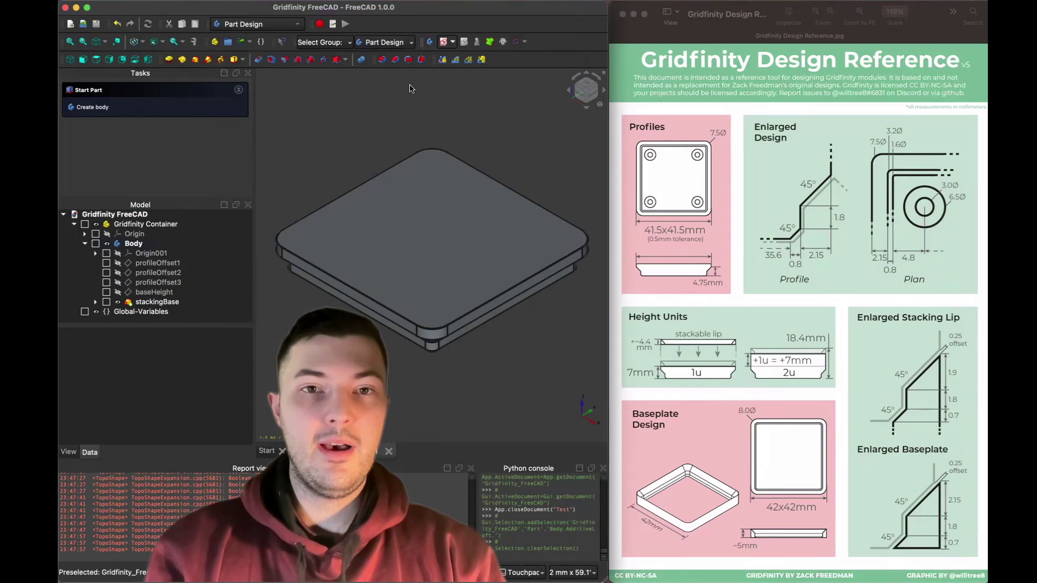
pyautogui.click(452, 41)
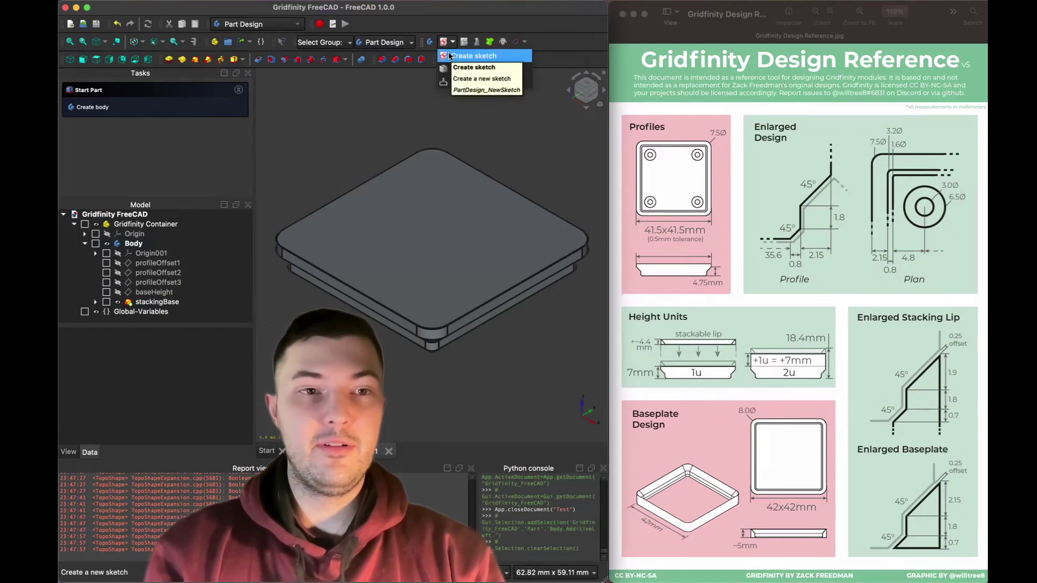
pyautogui.click(449, 56)
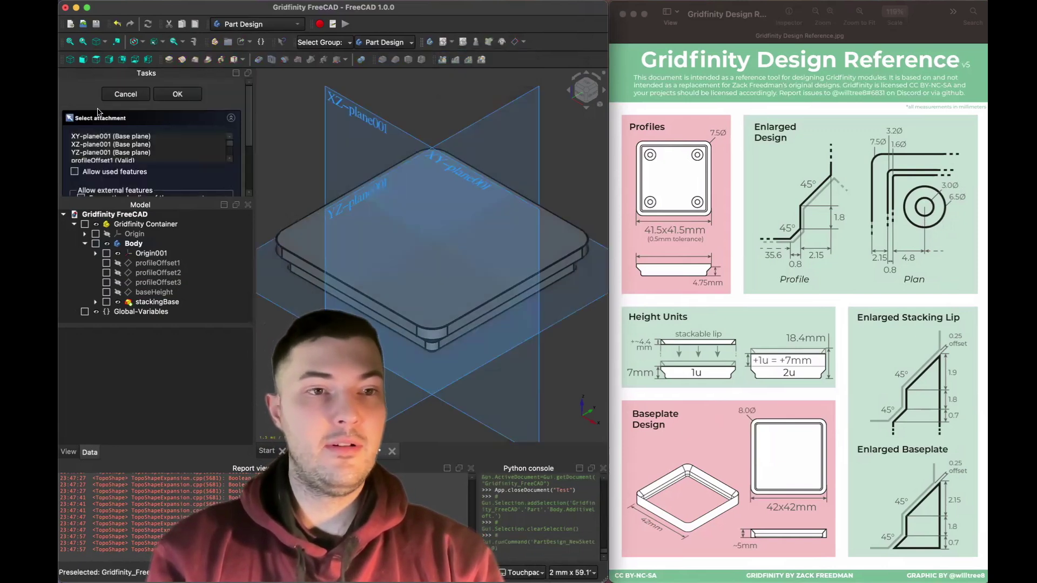
pyautogui.click(105, 138)
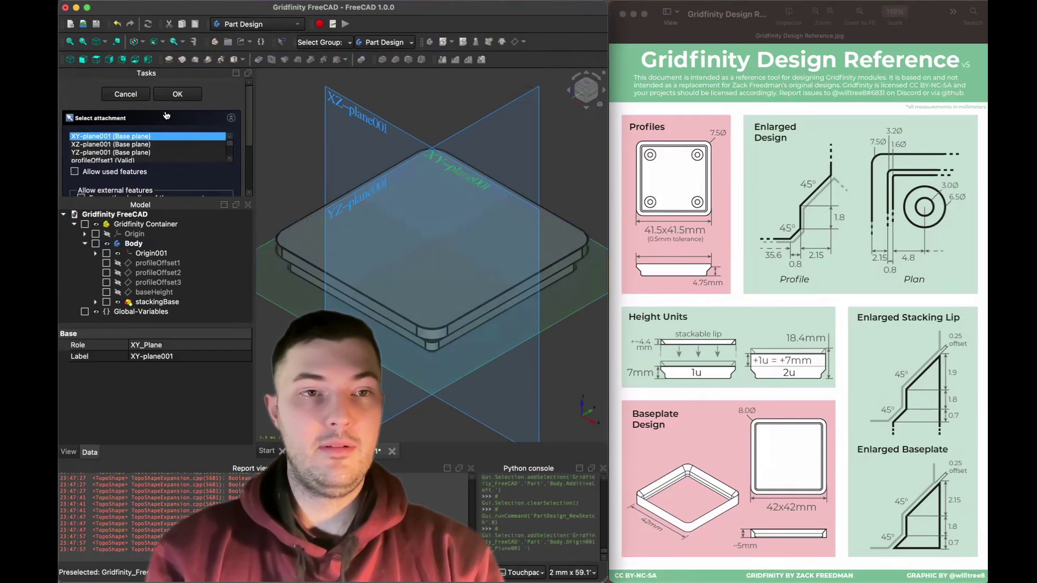
pyautogui.click(177, 95)
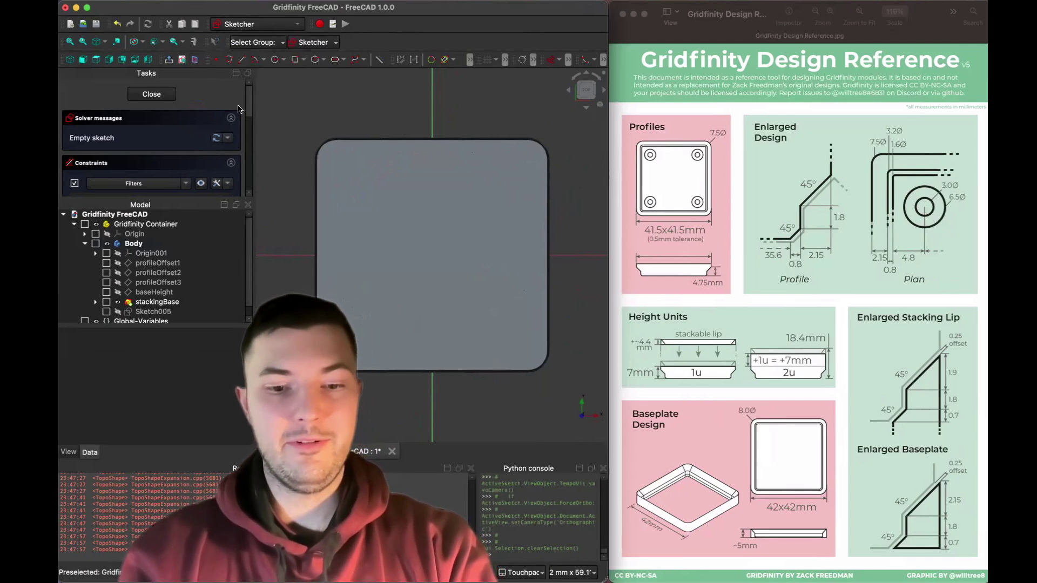
# Switch to the bottom view of the base and toggle the sketch's section view.
pyautogui.press('5')
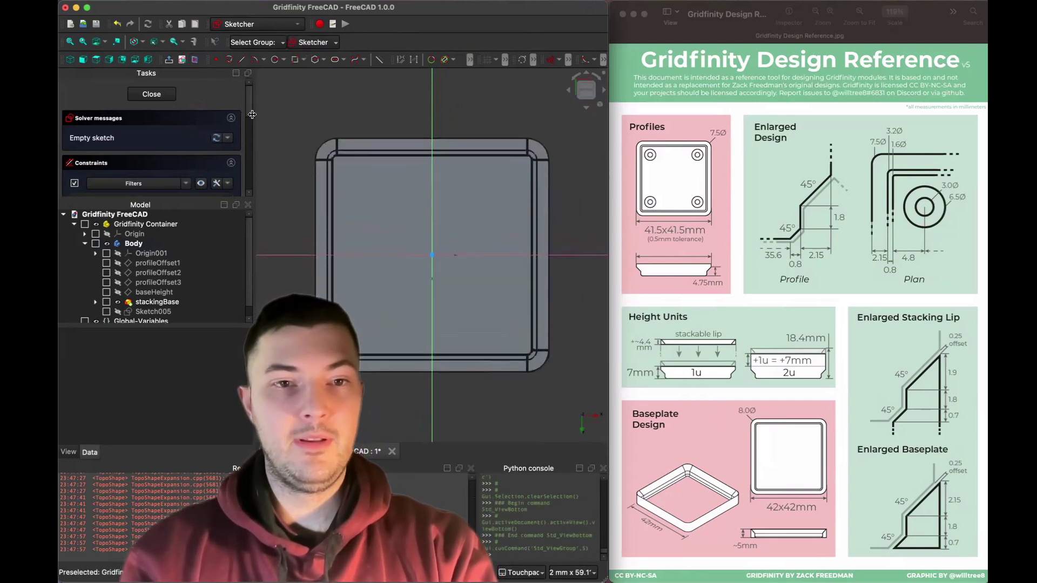
pyautogui.click(196, 61)
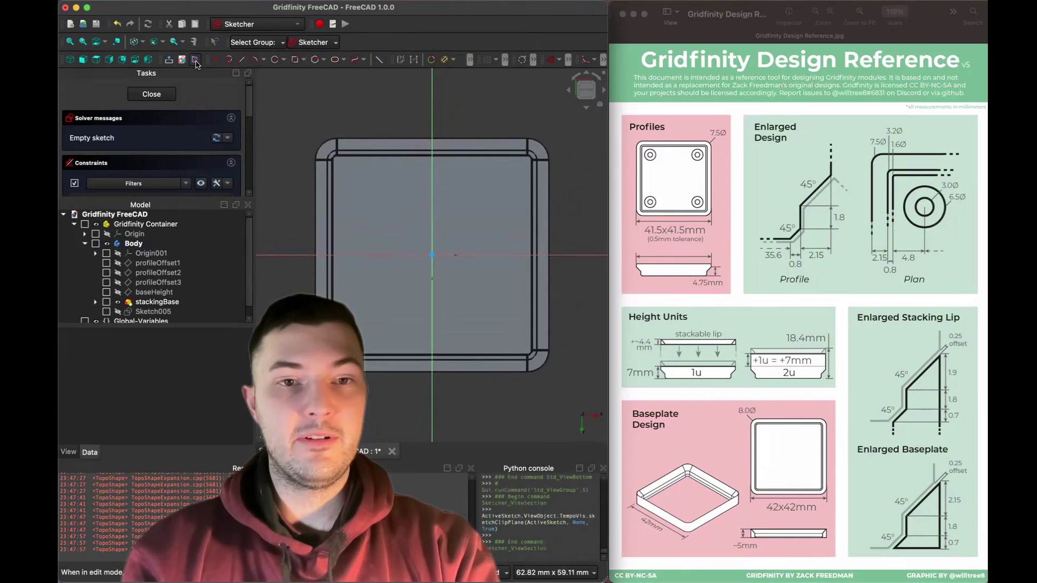
pyautogui.scroll(3, 366, 206)
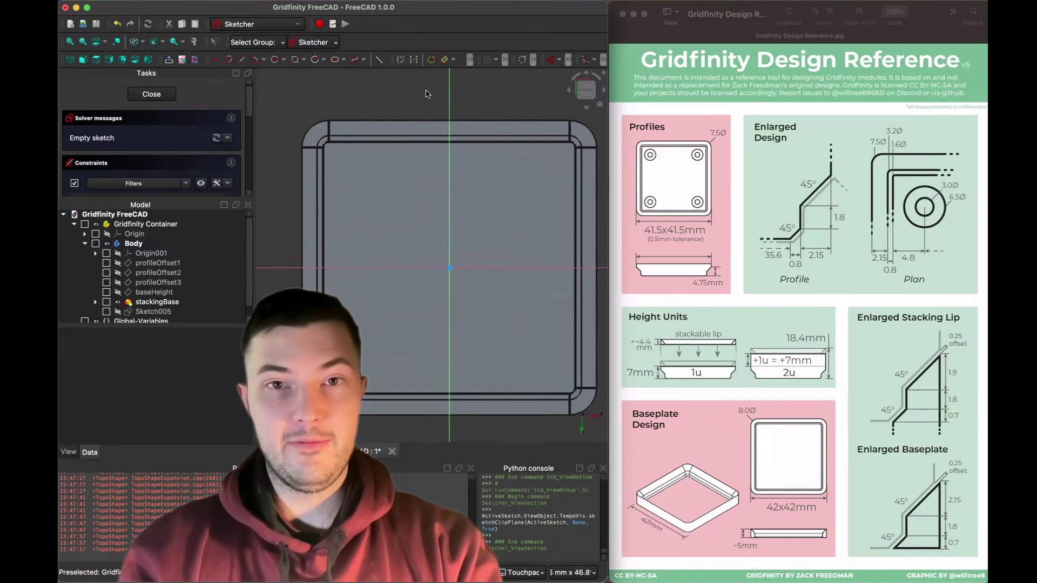
# Add the base's outer upper edge, upper-left corner arc and outer left edge to the sketch as external geometry.
pyautogui.click(604, 61)
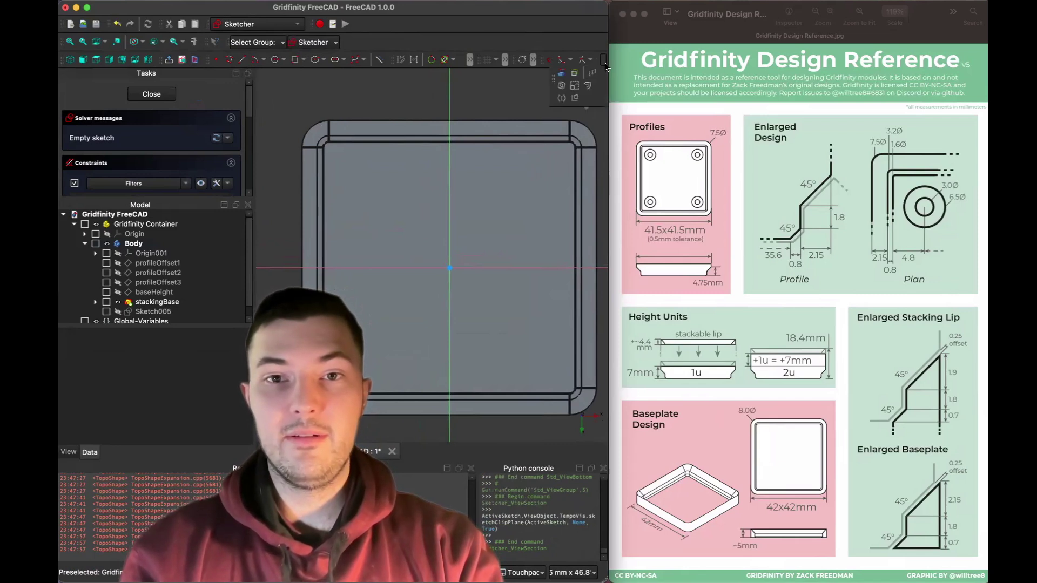
pyautogui.click(560, 77)
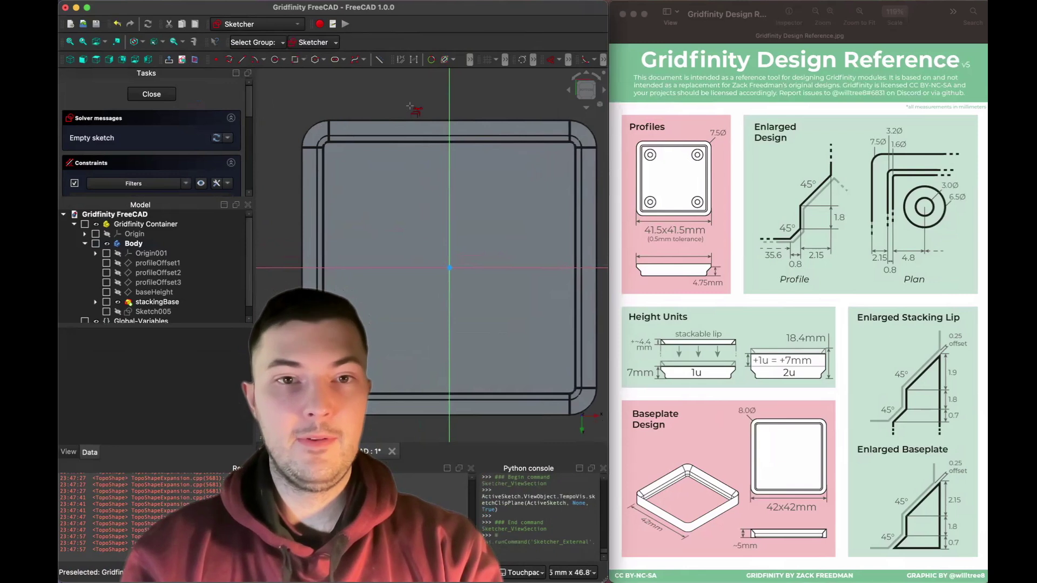
pyautogui.click(377, 120)
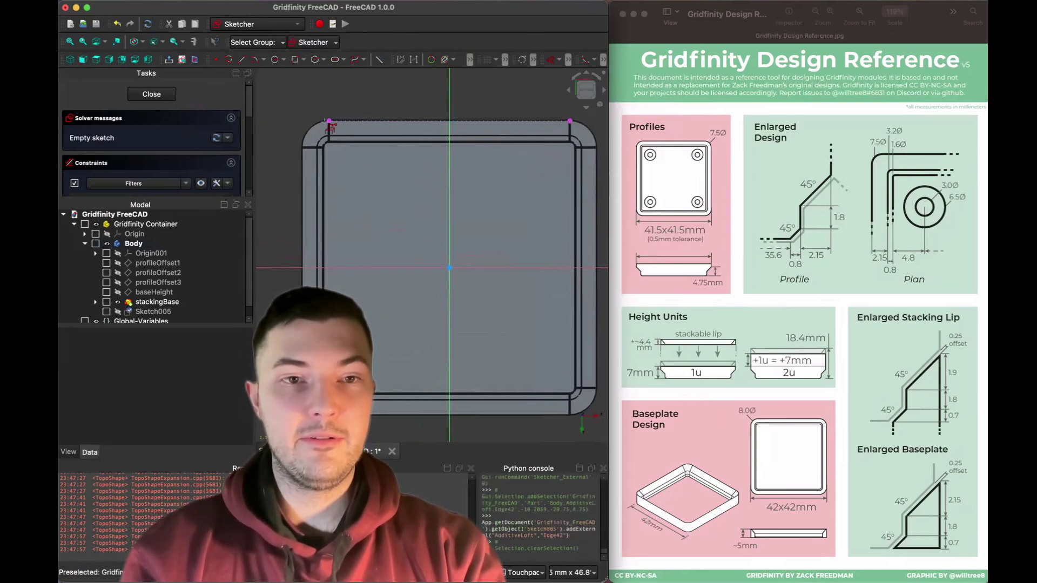
pyautogui.click(315, 124)
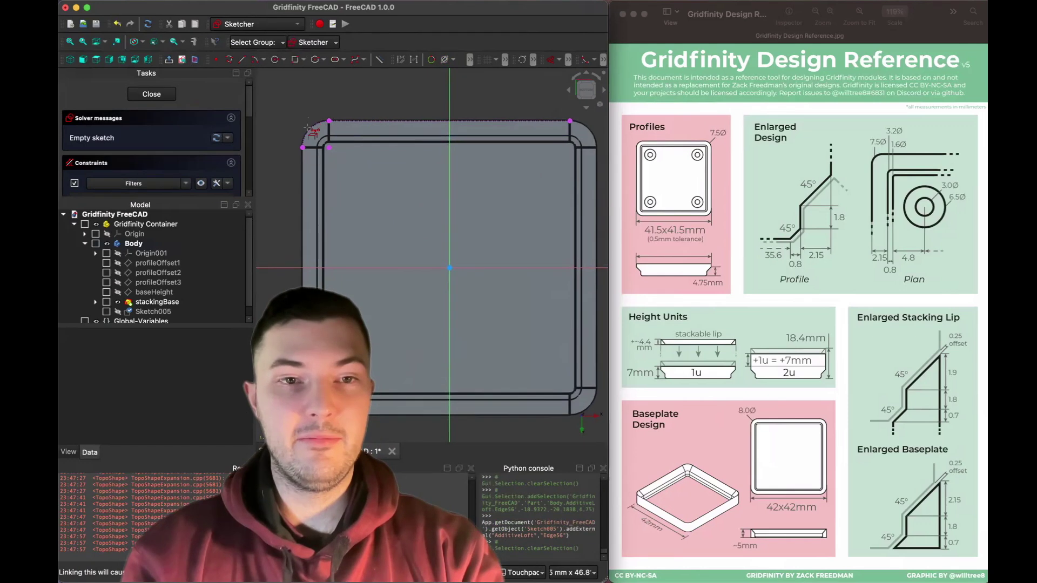
pyautogui.click(302, 171)
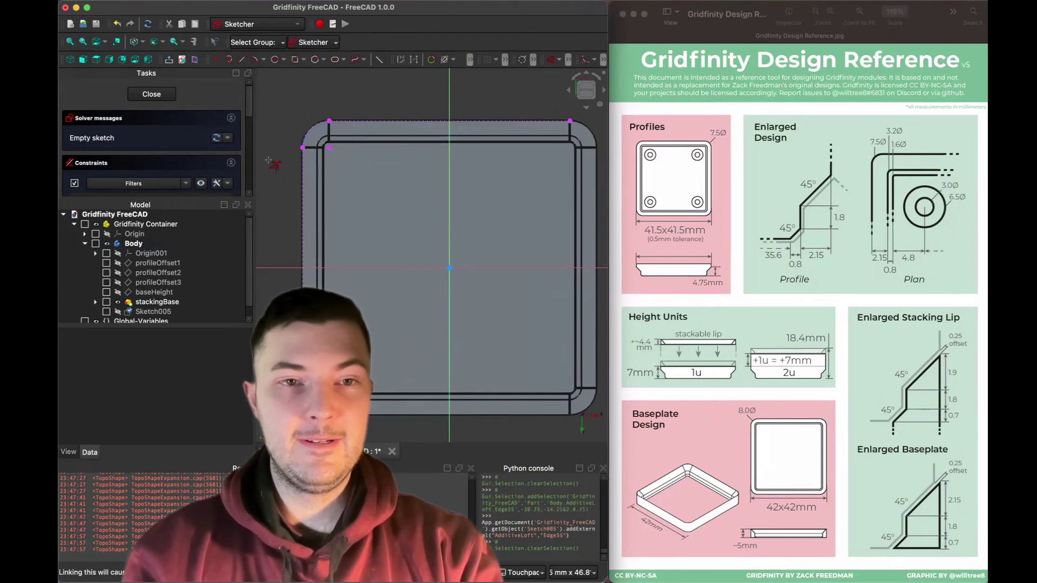
pyautogui.press('Escape')
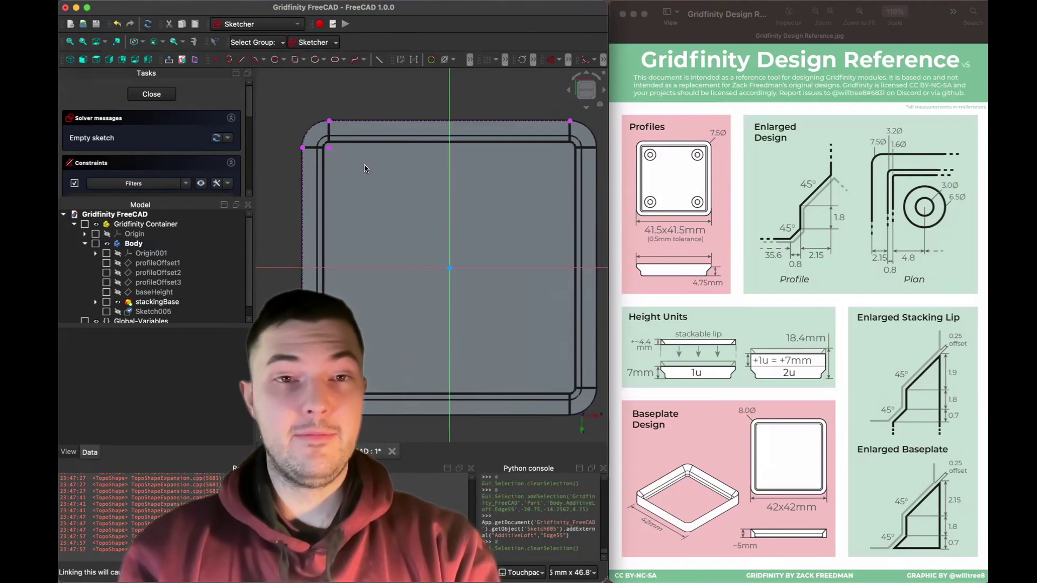
# Sketch four center-point circles about 5 to 6 mm in diameter, one near each corner of the base.
pyautogui.press('g')
pyautogui.press('c')
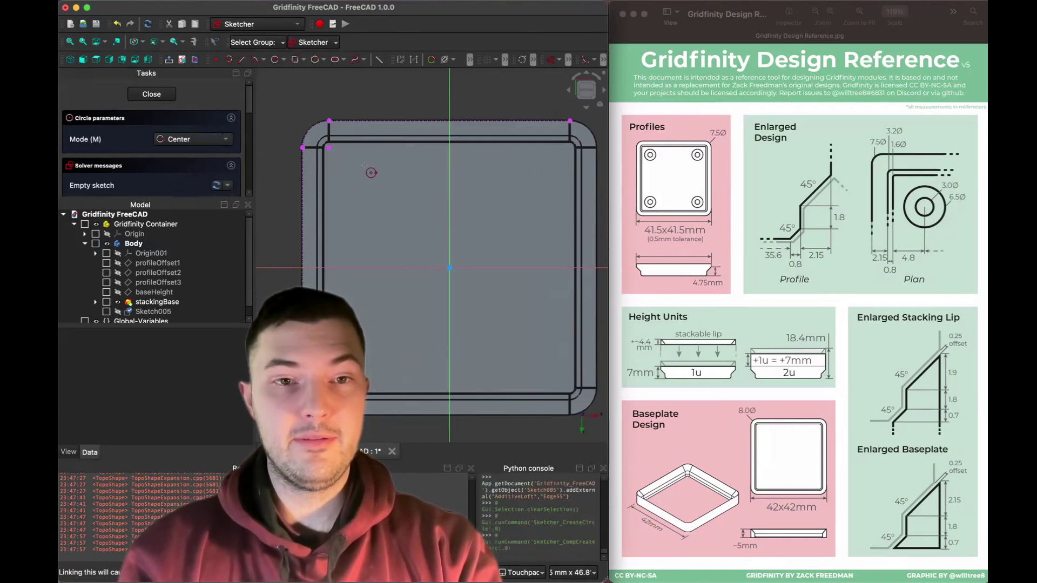
pyautogui.click(363, 170)
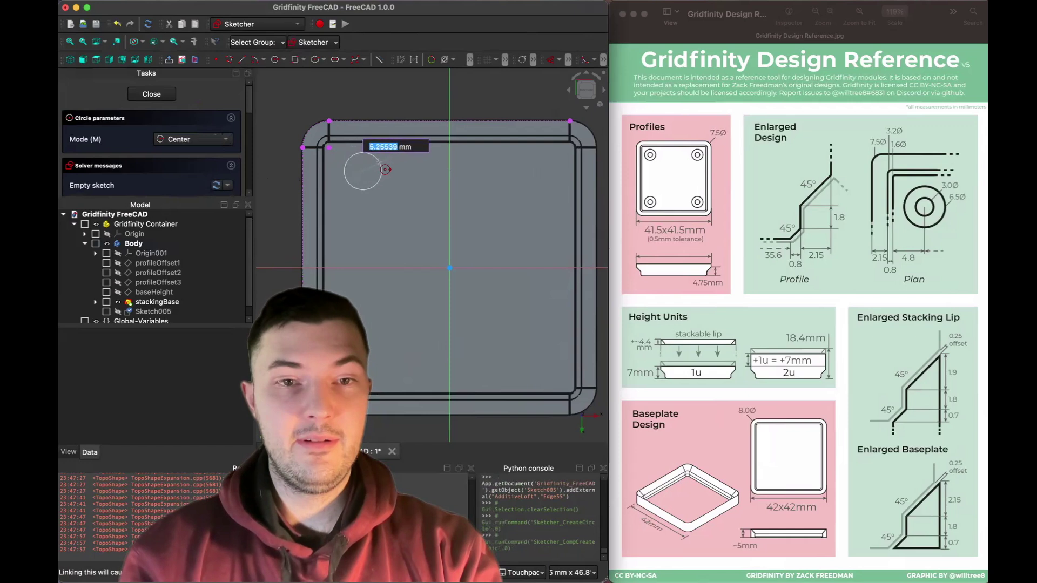
pyautogui.click(383, 170)
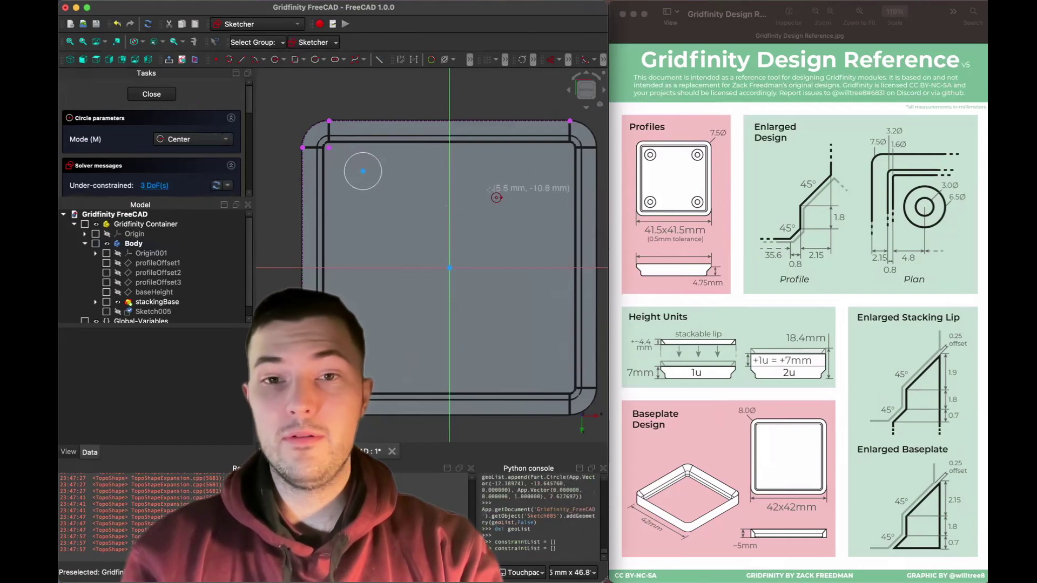
pyautogui.click(519, 174)
pyautogui.click(536, 182)
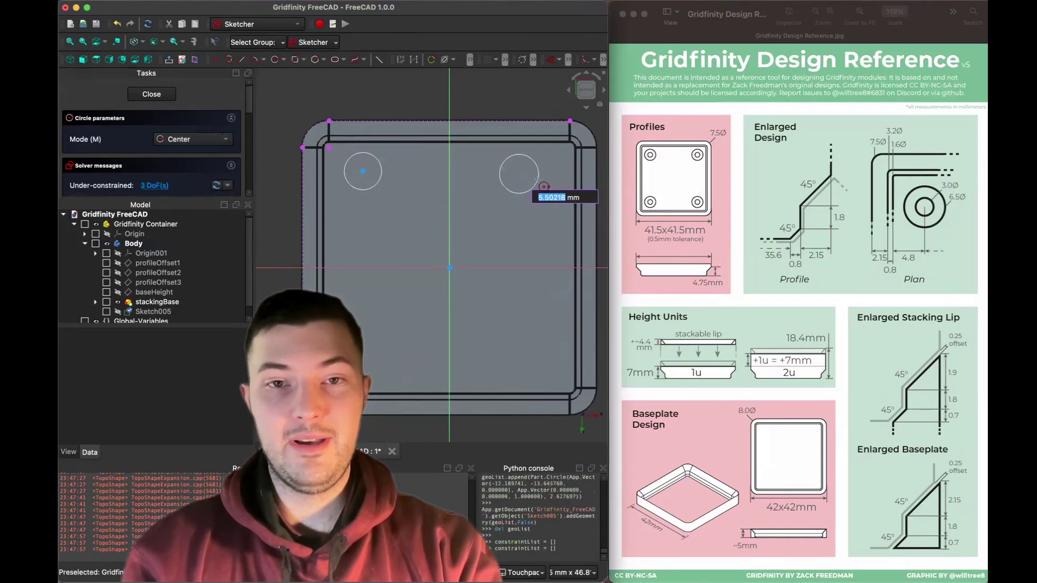
pyautogui.click(508, 343)
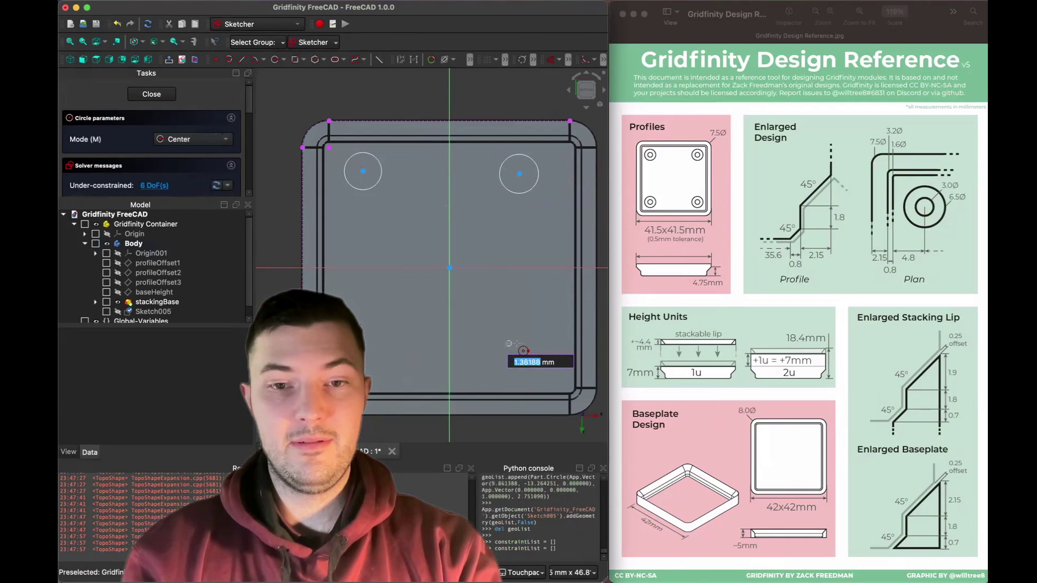
pyautogui.click(533, 351)
pyautogui.click(367, 336)
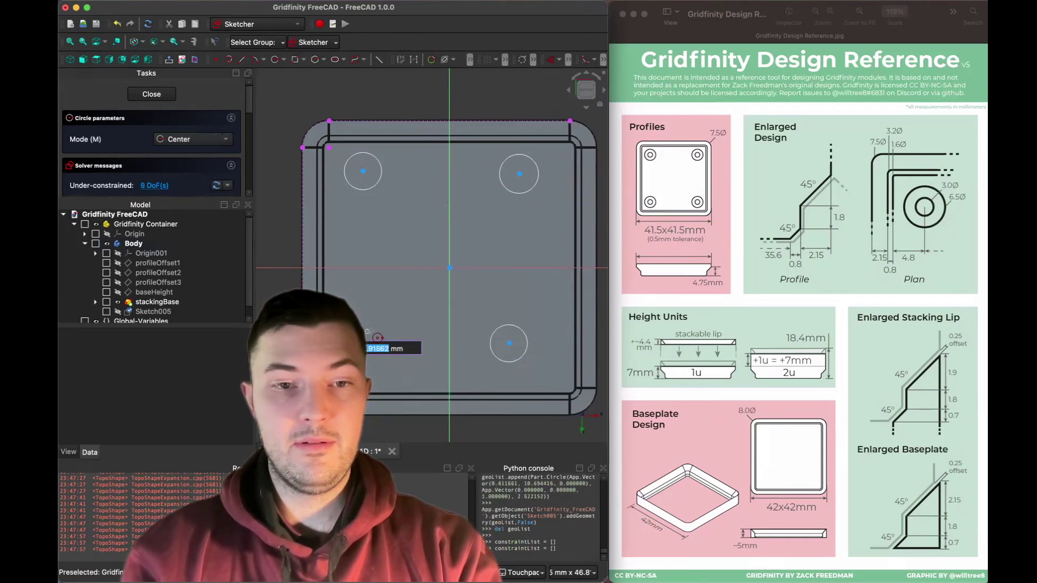
pyautogui.click(392, 339)
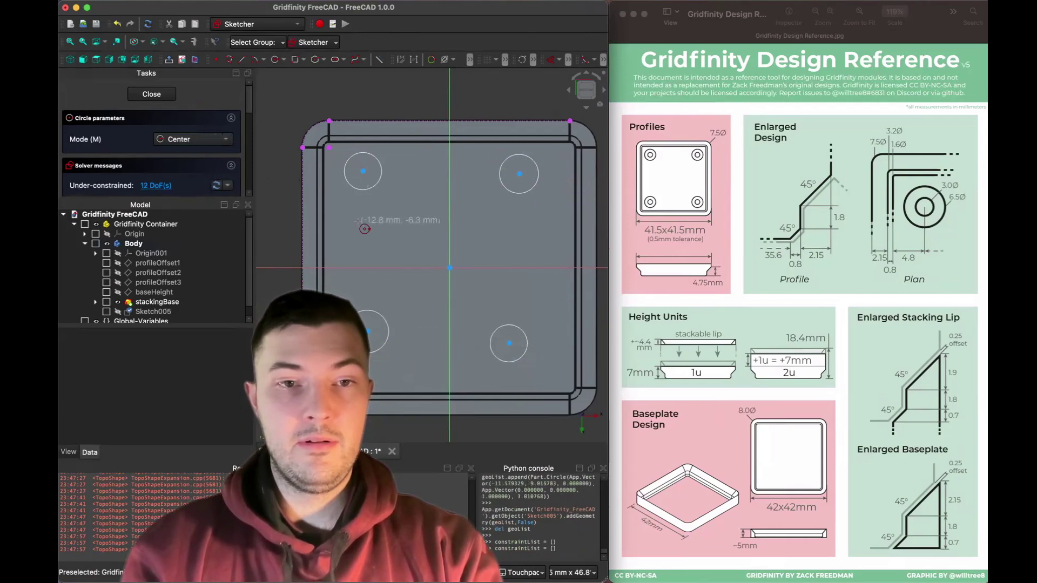
pyautogui.rightClick(366, 243)
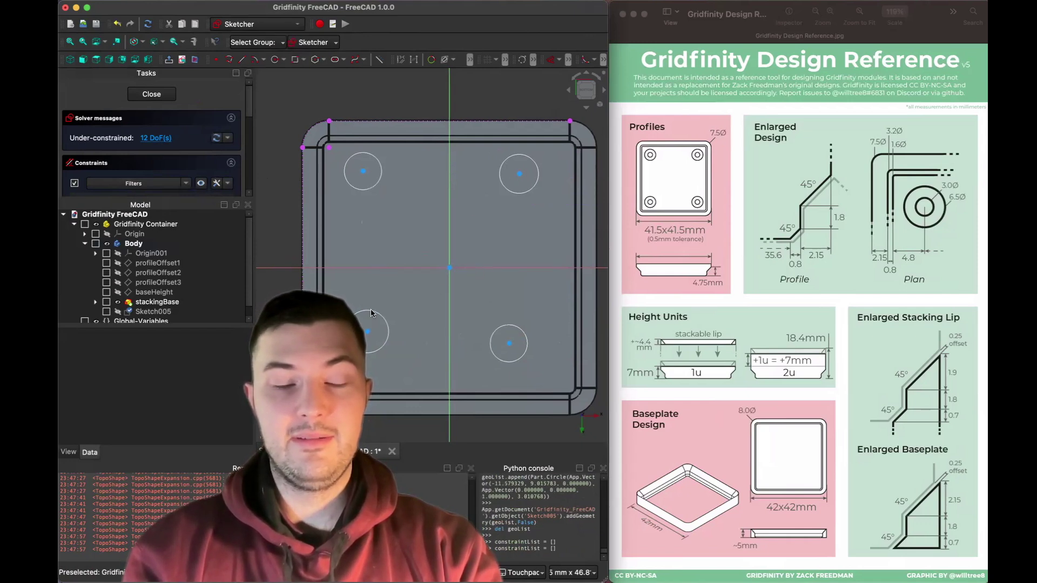
# Constrain the centers of the two upper circles symmetric about the sketch's vertical axis.
pyautogui.press('k')
pyautogui.press('s')
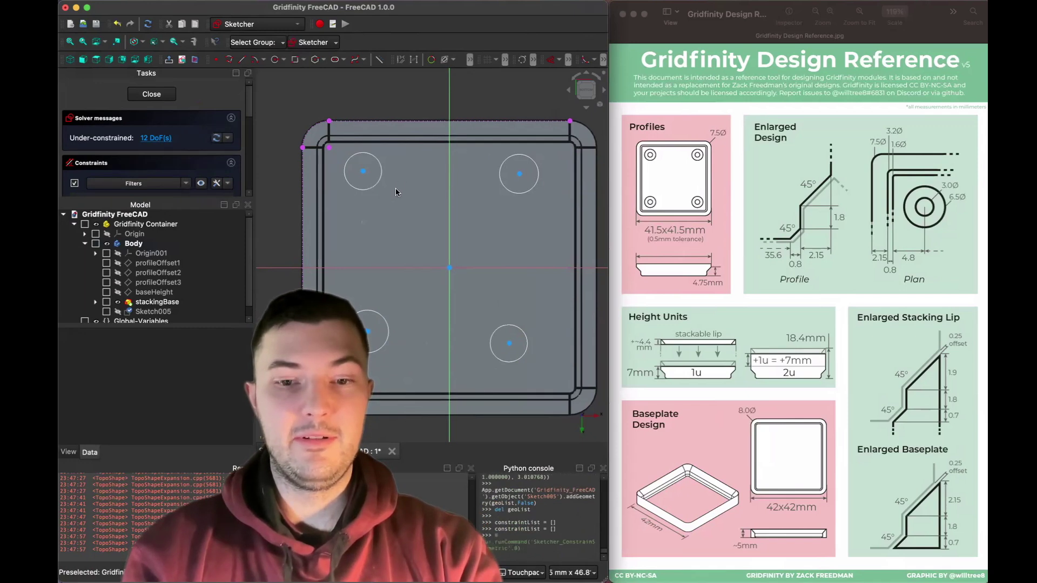
pyautogui.press('k')
pyautogui.press('s')
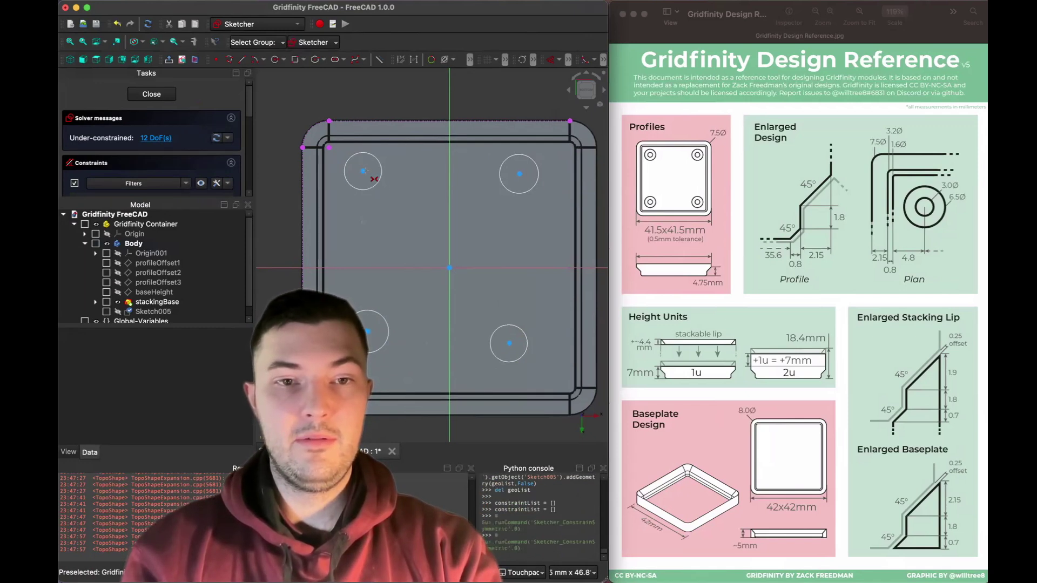
pyautogui.click(363, 171)
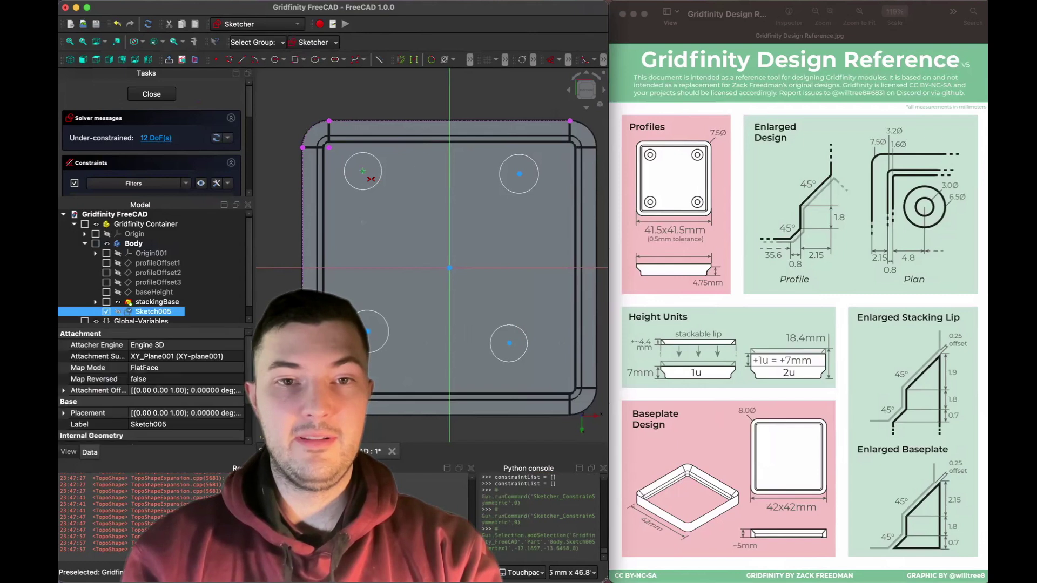
pyautogui.click(520, 174)
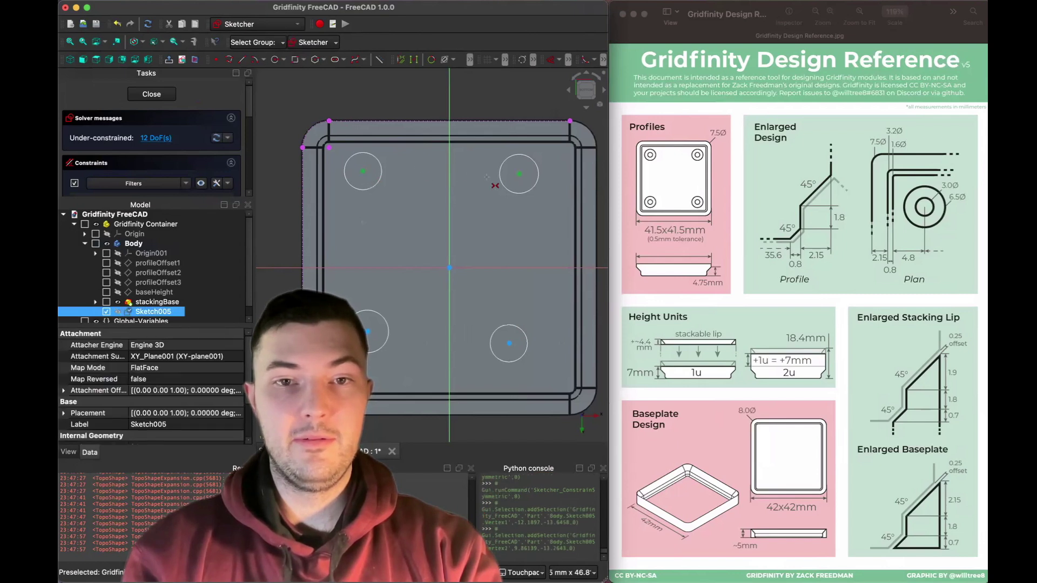
pyautogui.click(449, 157)
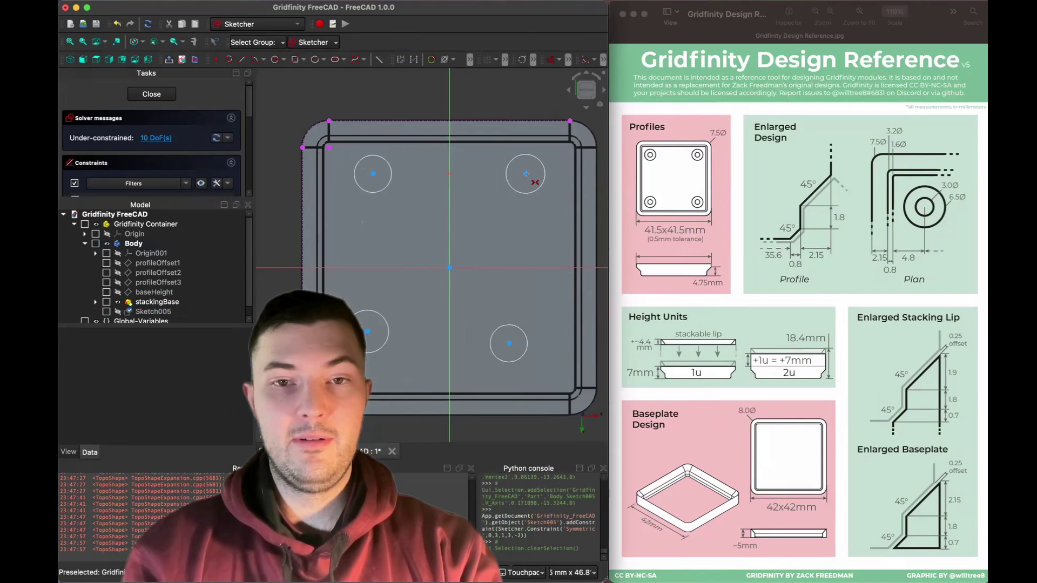
# Constrain the centers of the two right-hand circles symmetric about the sketch's horizontal axis.
pyautogui.click(532, 181)
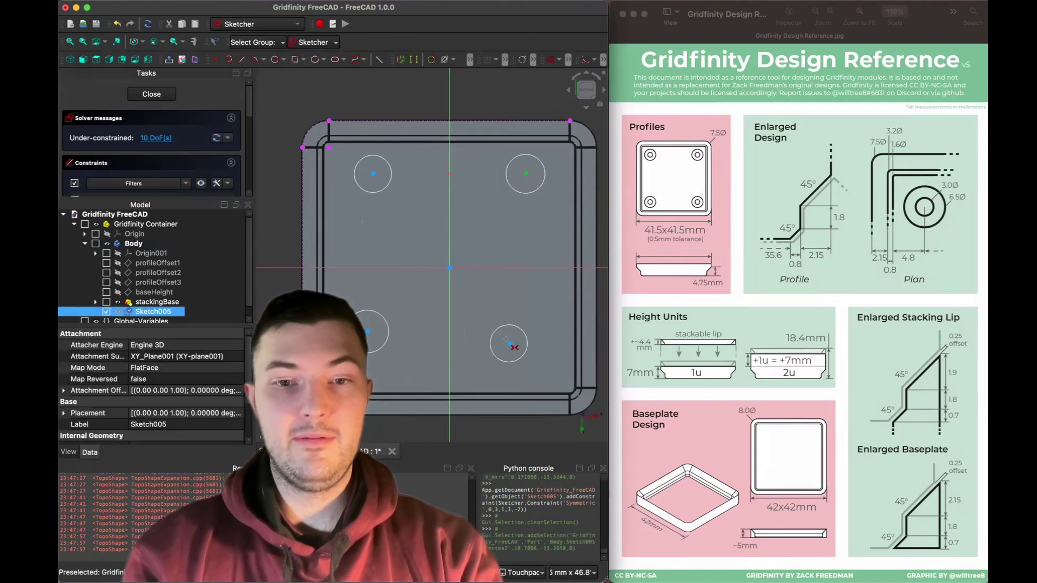
pyautogui.click(508, 343)
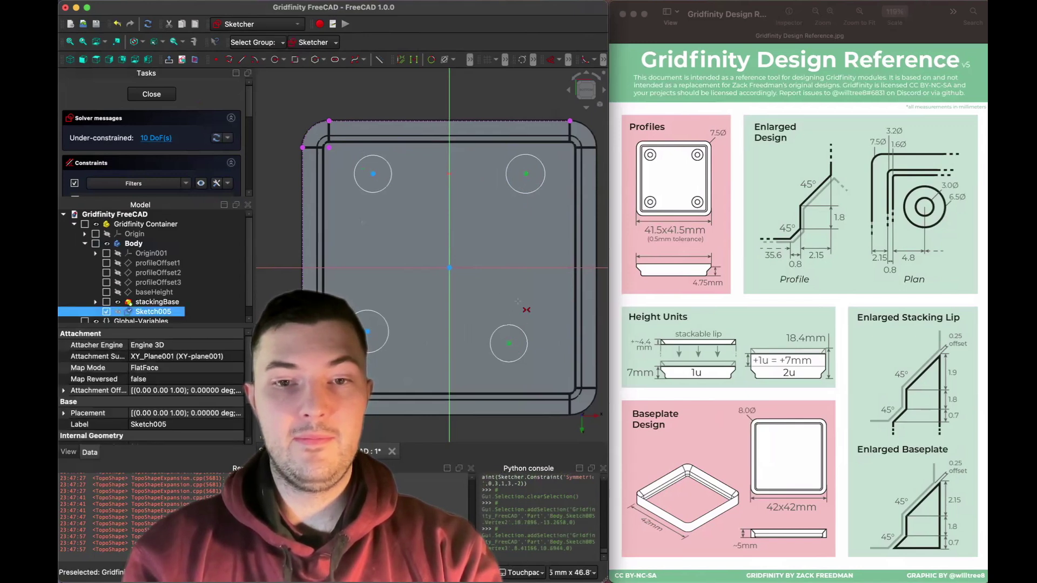
pyautogui.click(532, 268)
pyautogui.press('s')
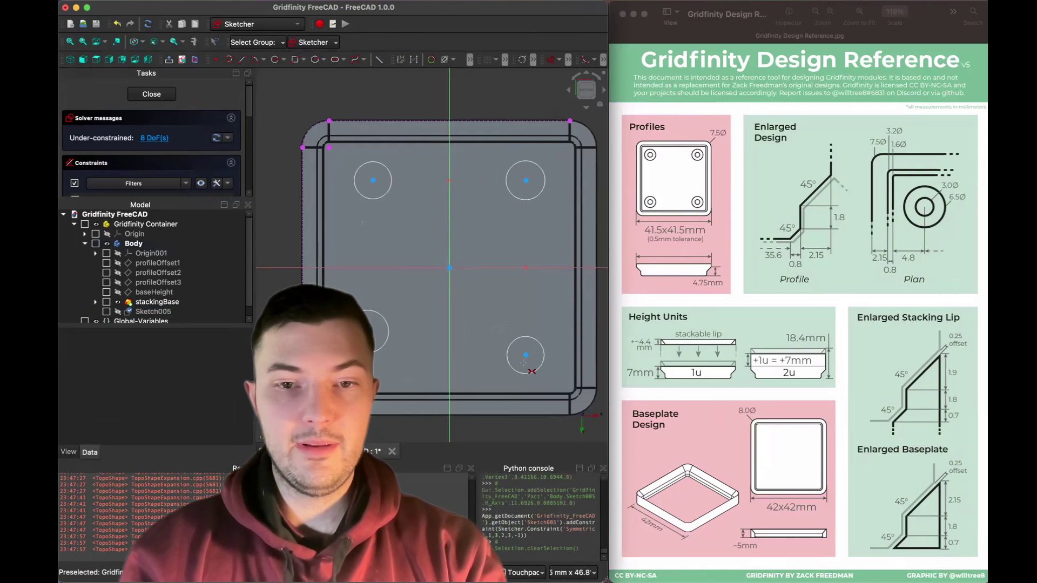
# Constrain the centers of the two lower circles symmetric about the sketch's vertical axis.
pyautogui.click(525, 355)
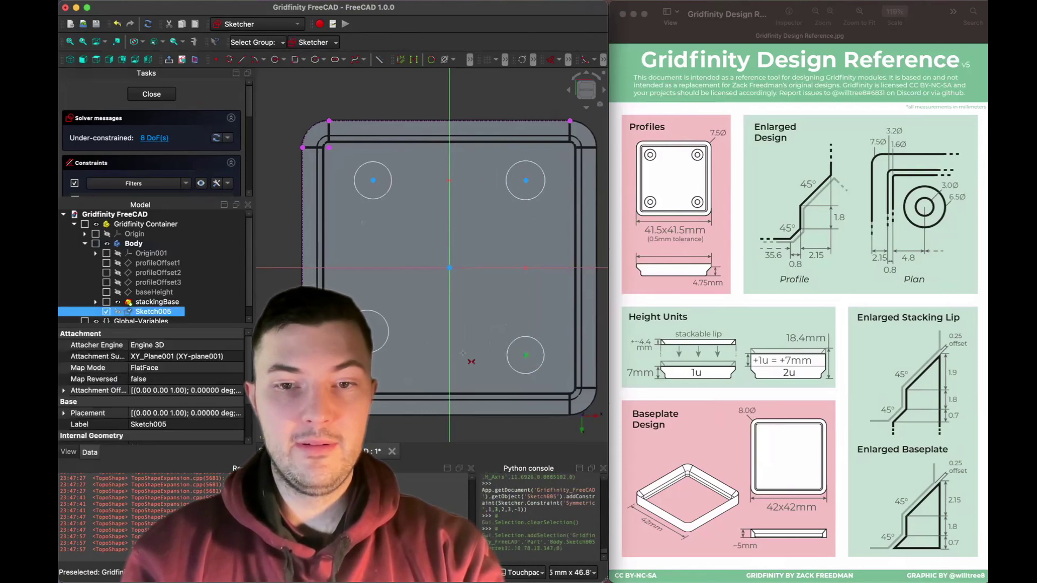
pyautogui.click(366, 329)
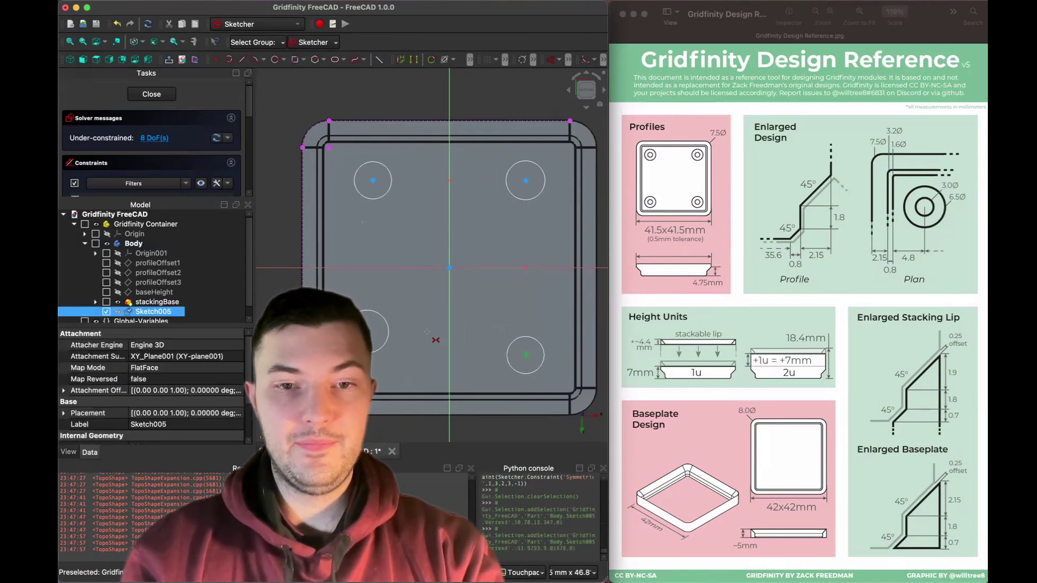
pyautogui.click(449, 231)
pyautogui.press('s')
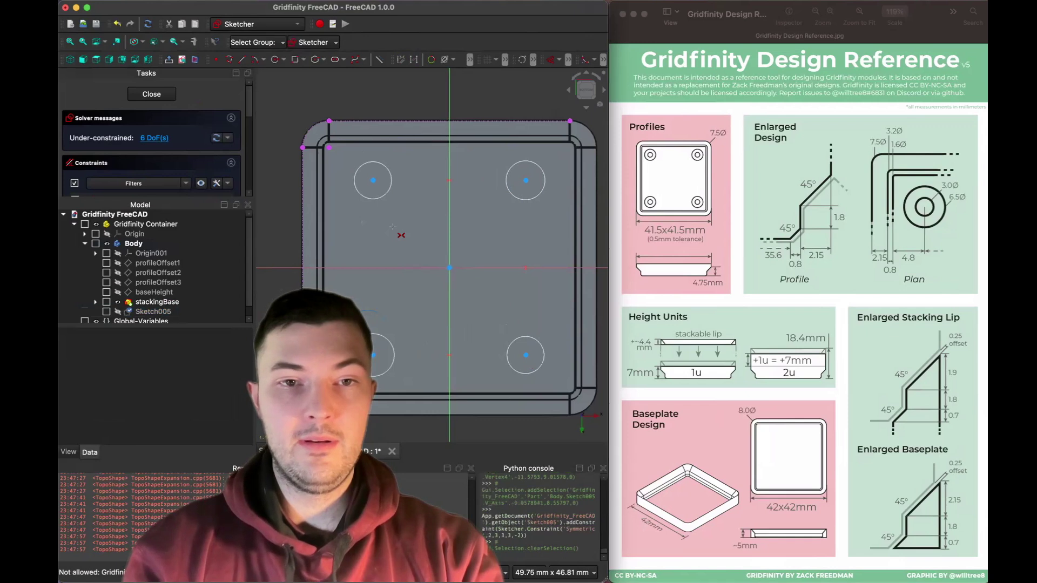
# Constrain all four corner circles to equal size, pairing them successively around the base.
pyautogui.press('e')
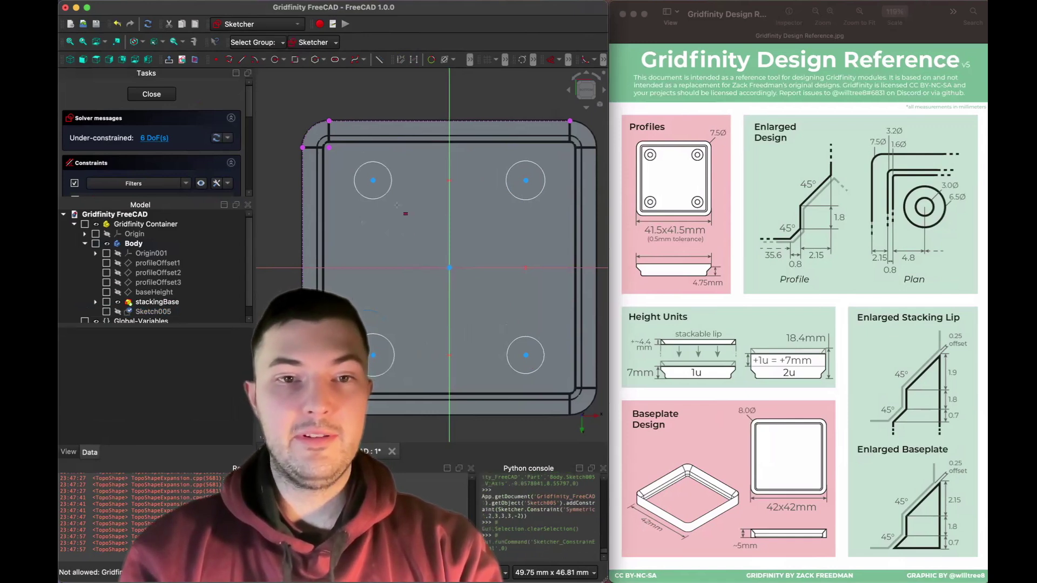
pyautogui.click(389, 190)
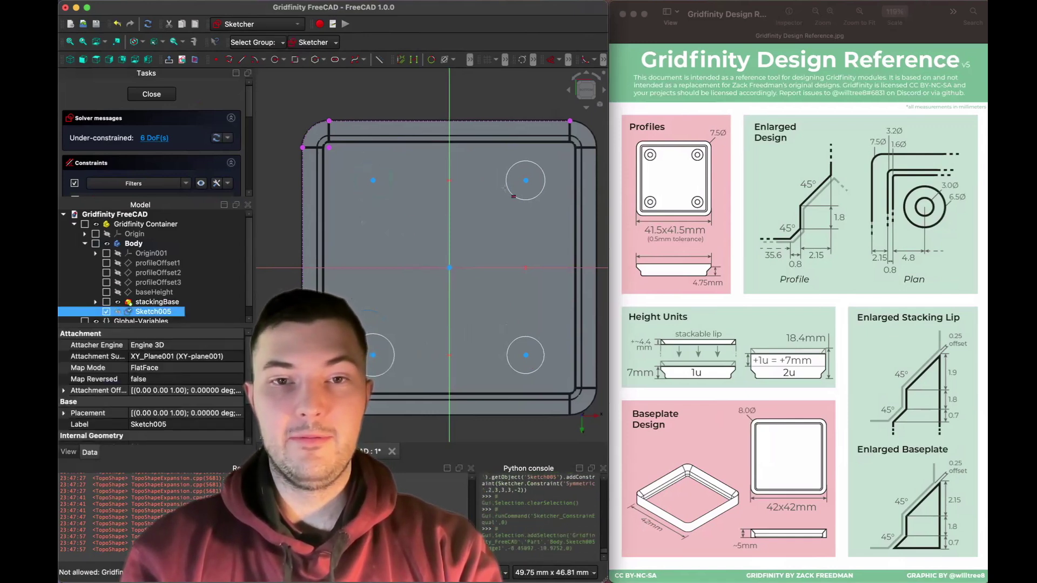
pyautogui.click(384, 193)
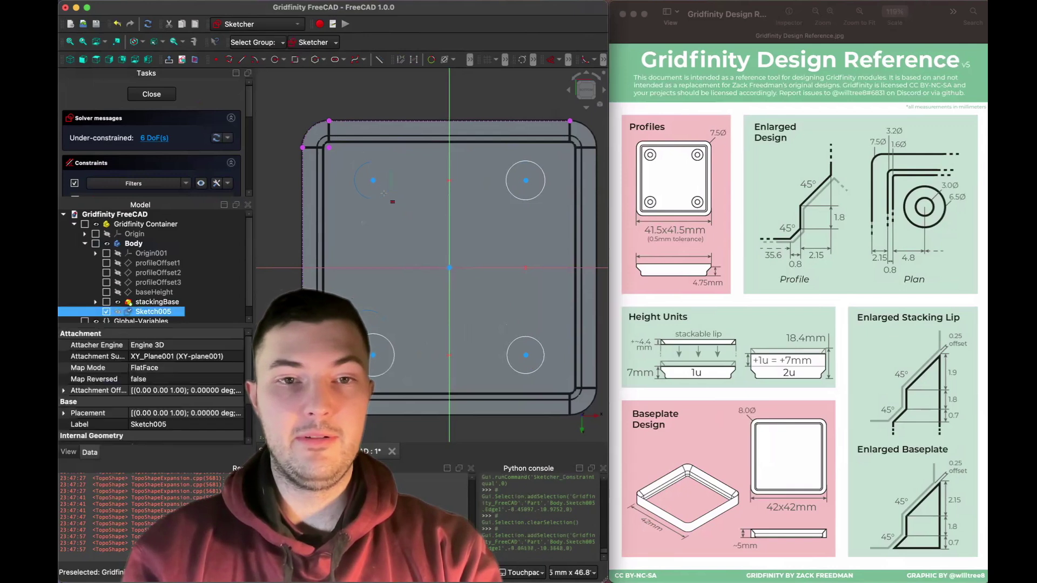
pyautogui.click(509, 194)
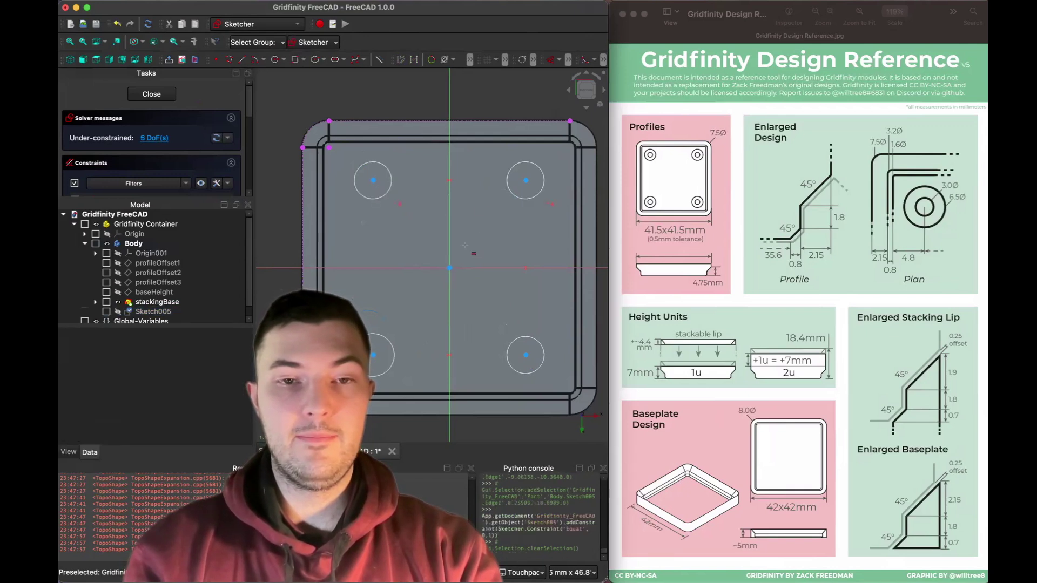
pyautogui.click(521, 201)
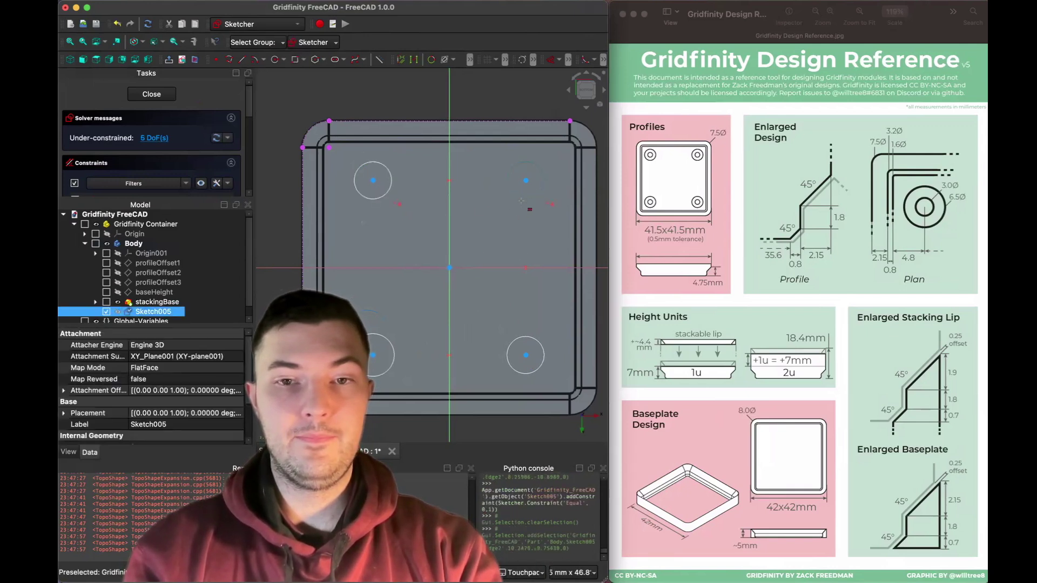
pyautogui.click(508, 343)
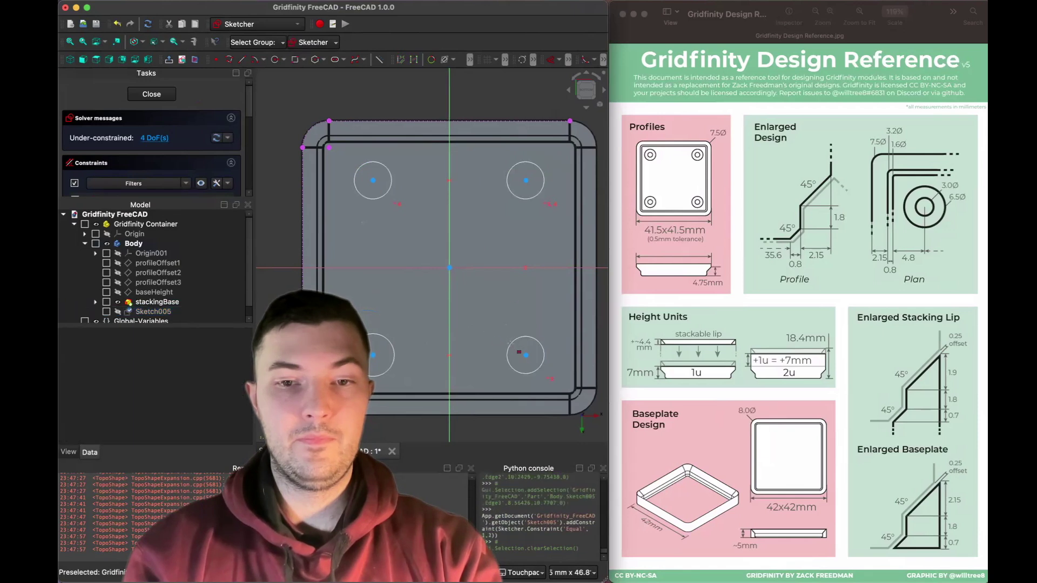
pyautogui.click(510, 343)
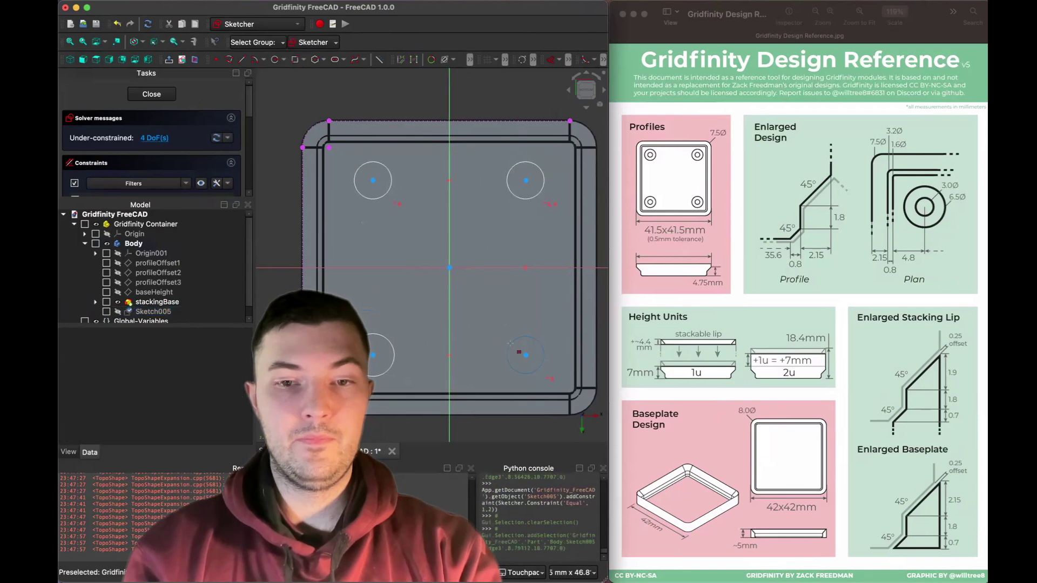
pyautogui.click(388, 338)
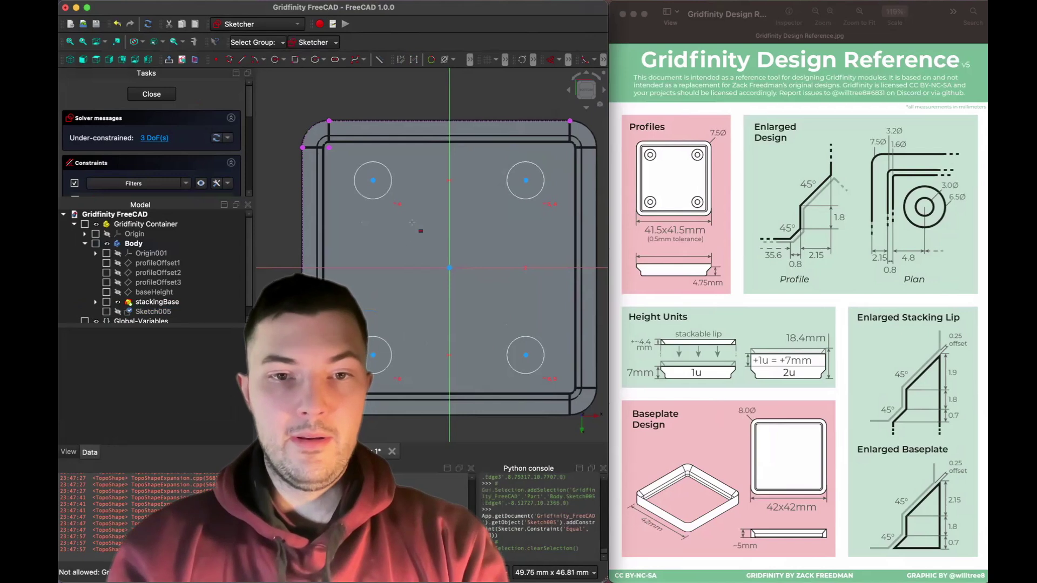
pyautogui.press('d')
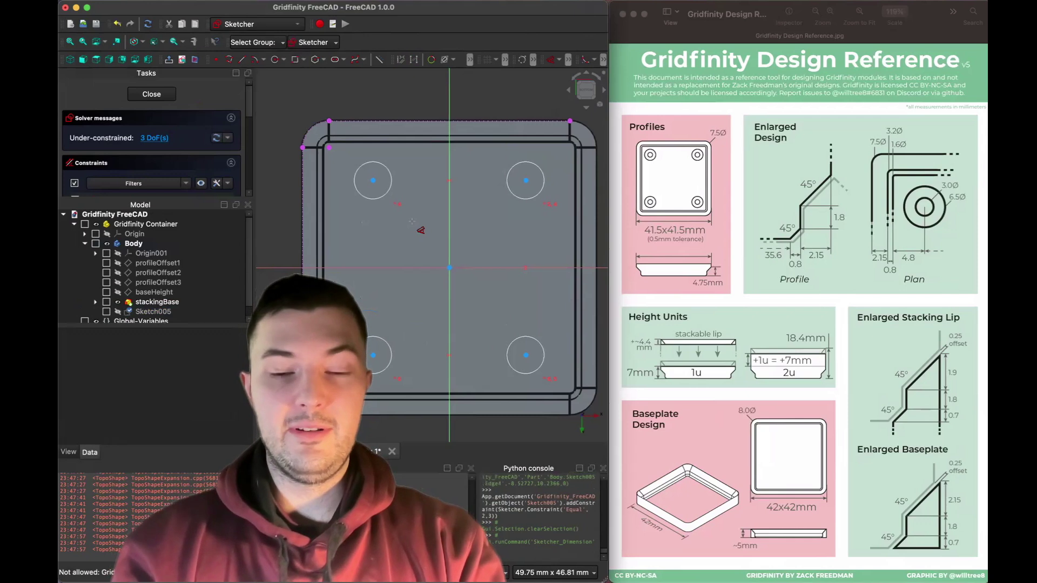
pyautogui.press('k')
pyautogui.press('o')
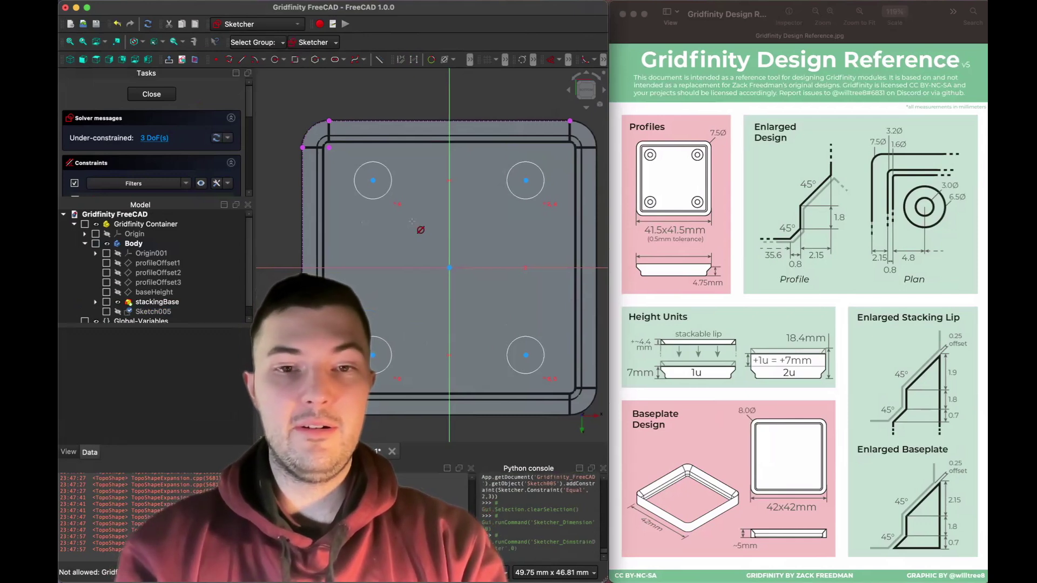
pyautogui.click(391, 186)
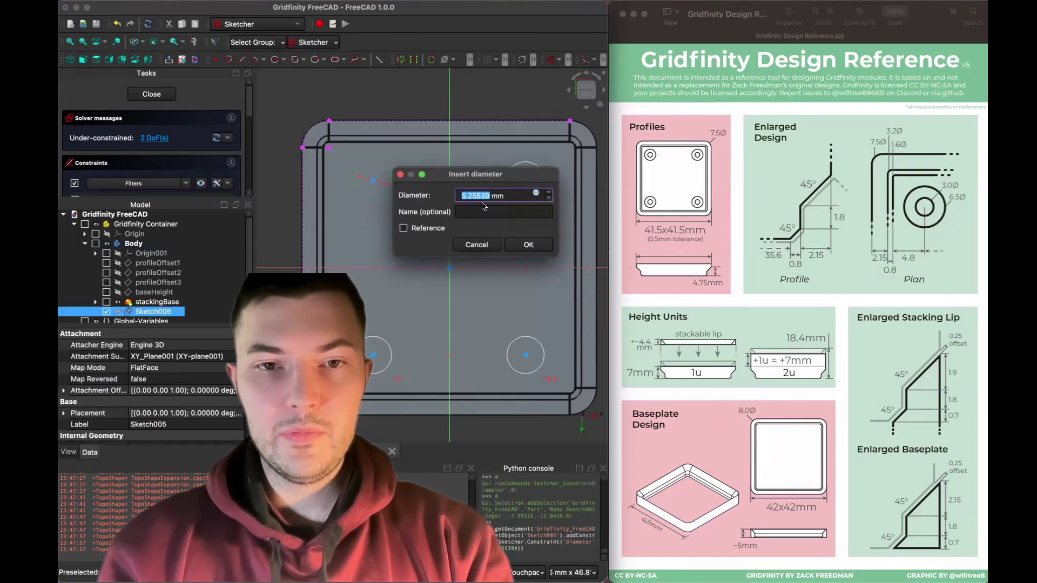
pyautogui.click(483, 247)
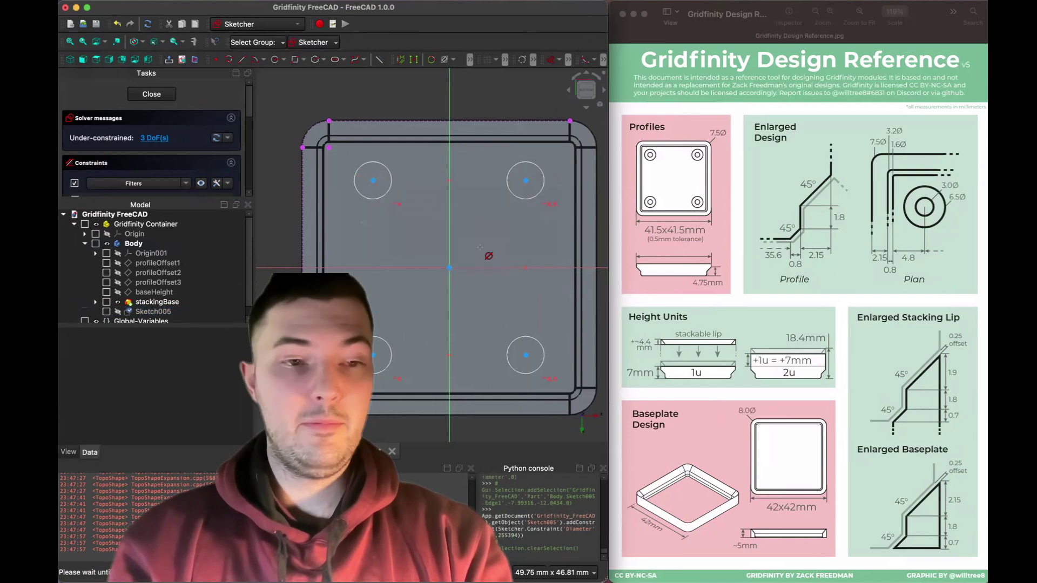
# Leave the sketch and add a length property named magnetDiameter to the Global-Variables set.
pyautogui.scroll(-1, 148, 265)
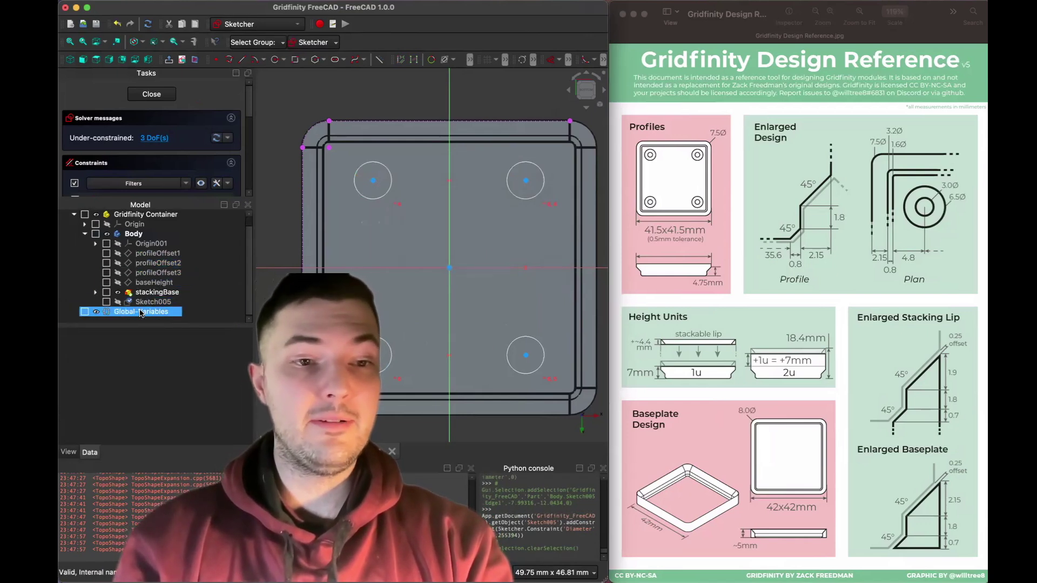
pyautogui.click(148, 313)
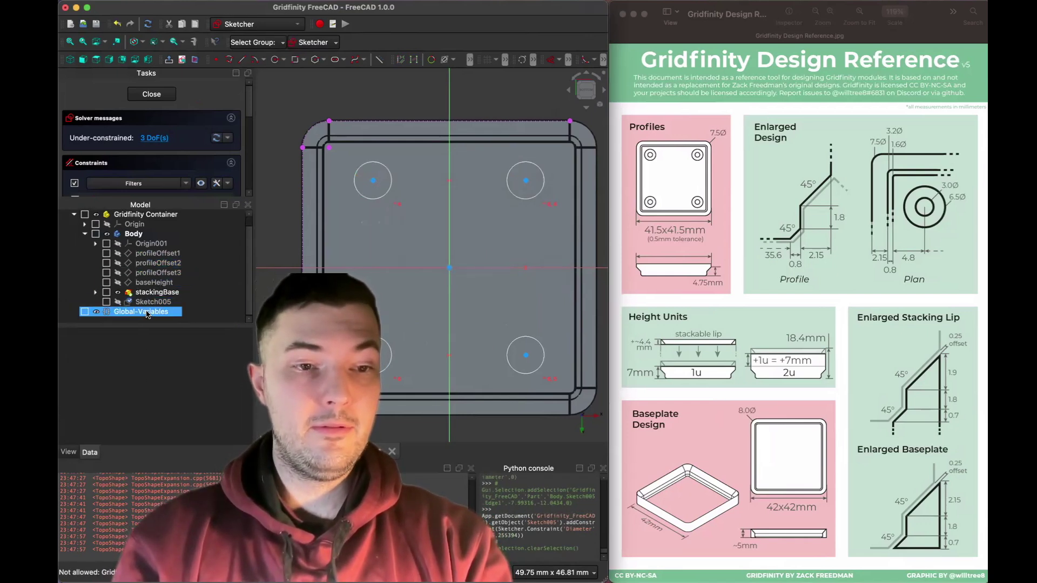
pyautogui.click(147, 315)
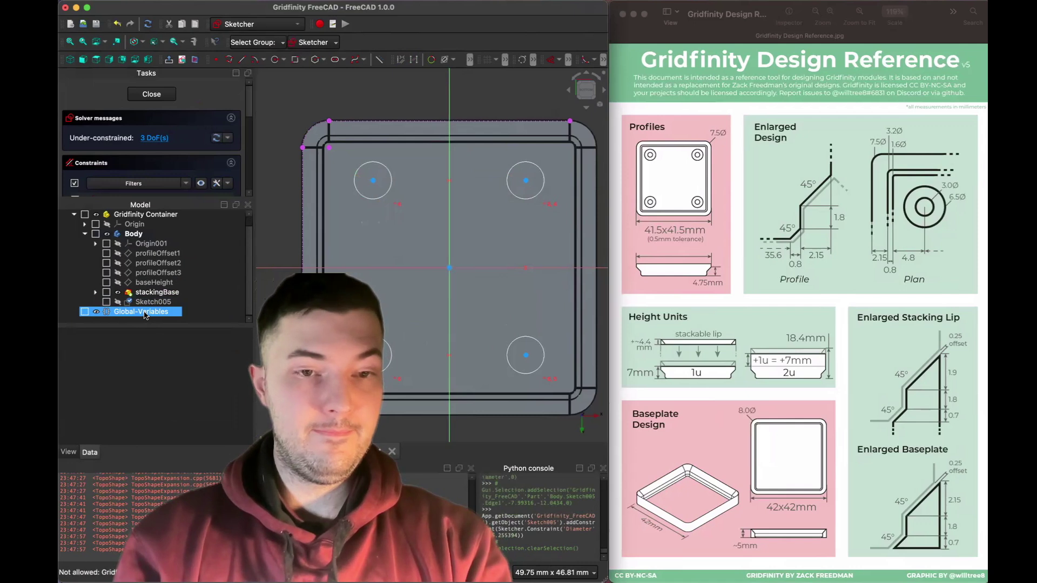
pyautogui.moveTo(145, 315); pyautogui.dragTo(379, 233)
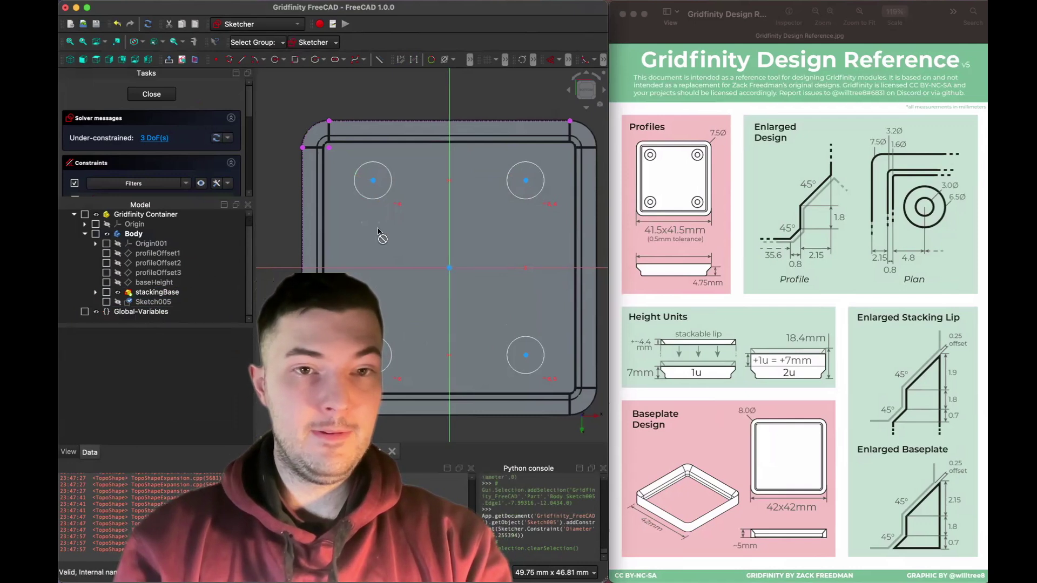
pyautogui.click(151, 94)
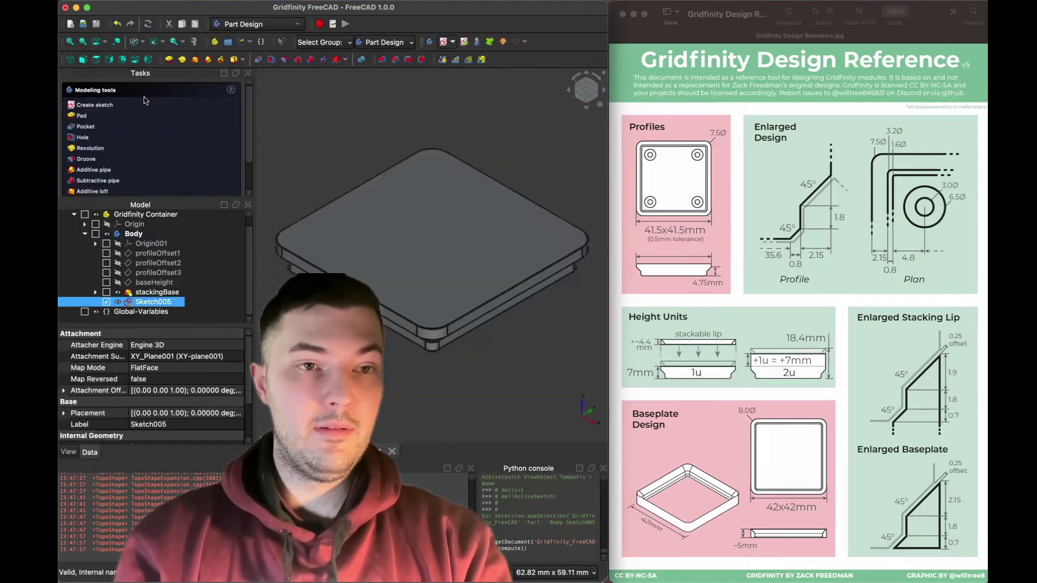
pyautogui.click(127, 310)
pyautogui.scroll(-2, 107, 394)
pyautogui.rightClick(105, 395)
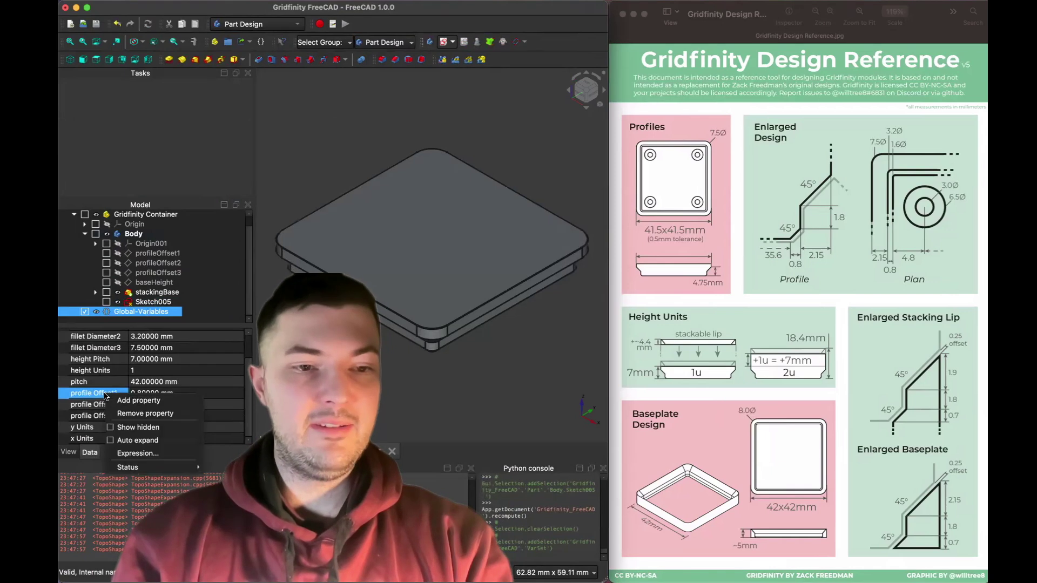
pyautogui.click(130, 400)
pyautogui.click(282, 269)
pyautogui.write('magnetDiameter')
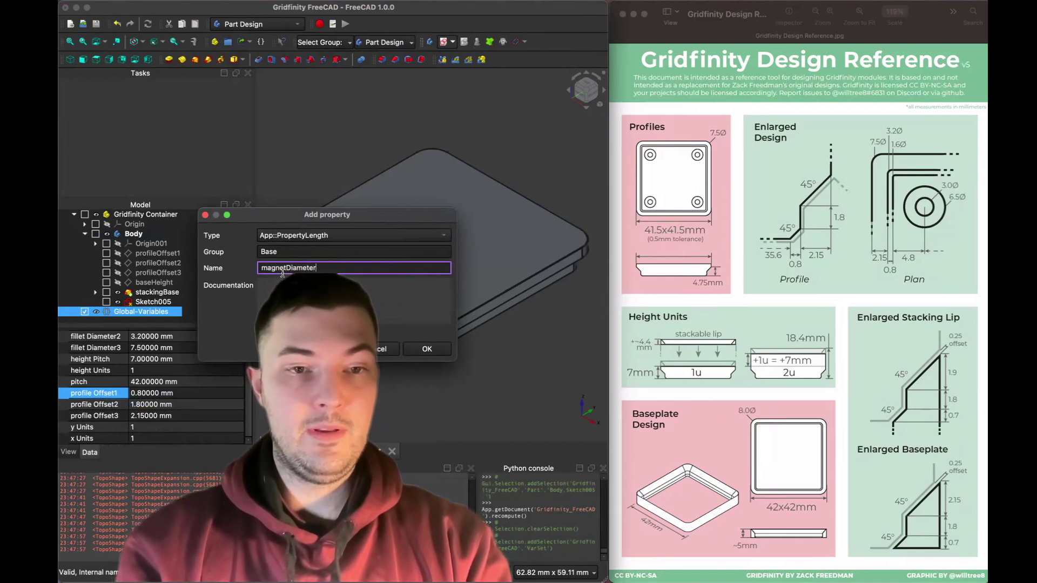
pyautogui.press('Return')
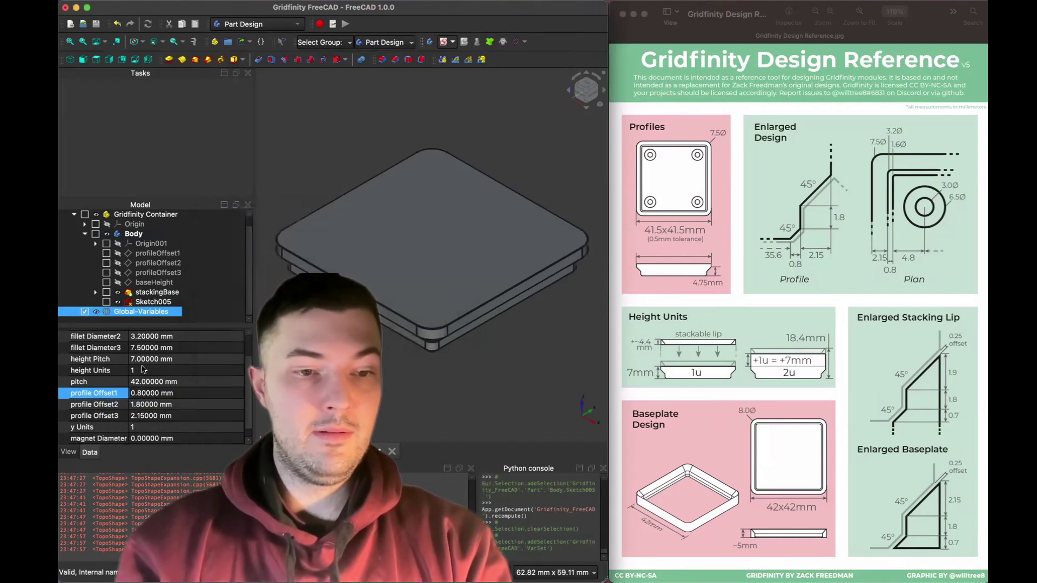
# Set the magnetDiameter variable to 6.5 mm.
pyautogui.scroll(-1, 143, 369)
pyautogui.click(146, 426)
pyautogui.write('6.5')
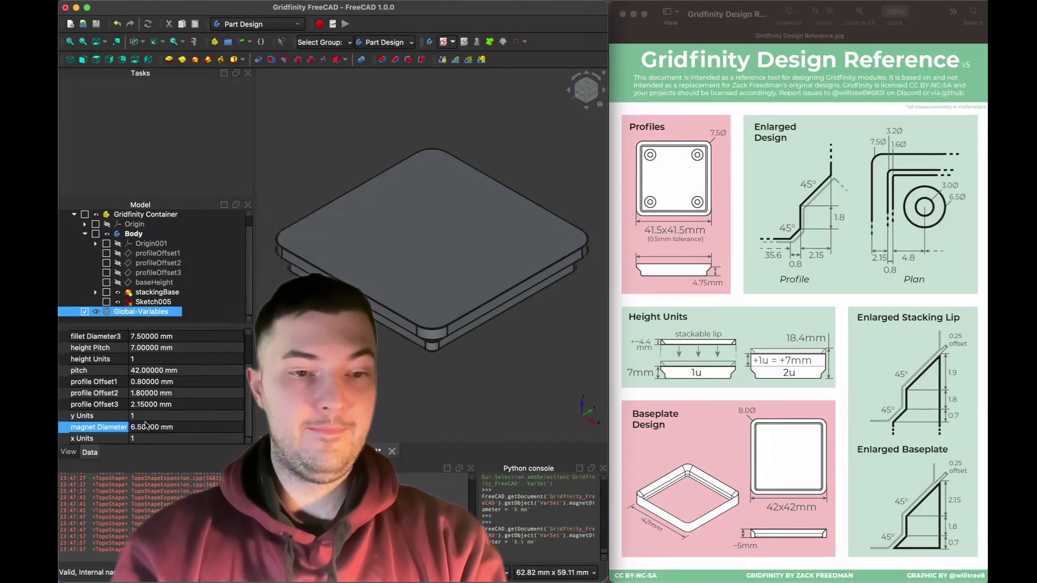
# Reopen the corner-circle sketch Sketch005 for editing, viewed from the underside of the base.
pyautogui.scroll(3, 127, 389)
pyautogui.doubleClick(150, 303)
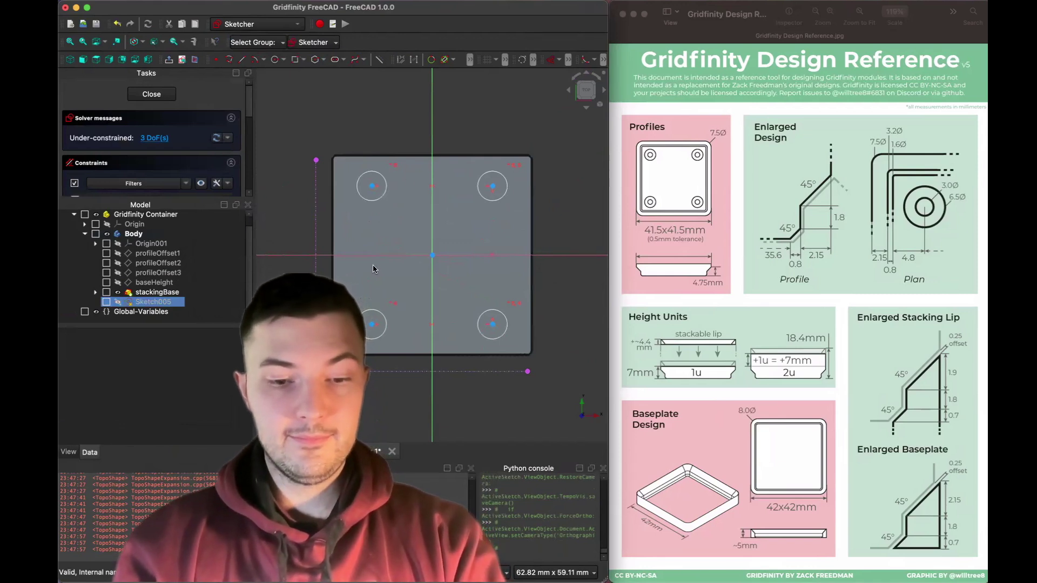
pyautogui.press('5')
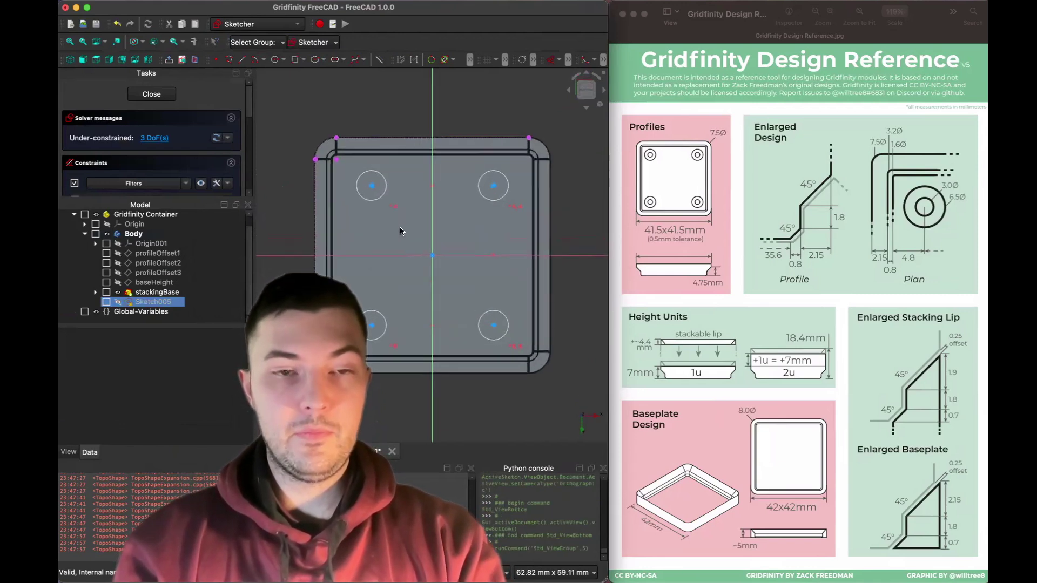
pyautogui.scroll(3, 400, 227)
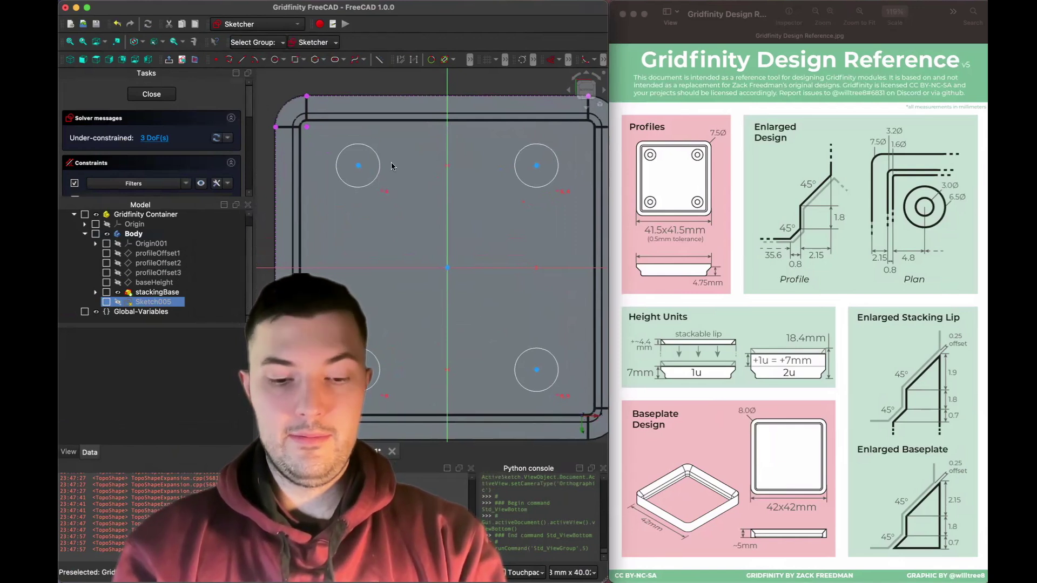
# Constrain the upper-left circle's diameter with the expression <<Global-Variables>>.magnetDiameter.
pyautogui.press('k')
pyautogui.press('o')
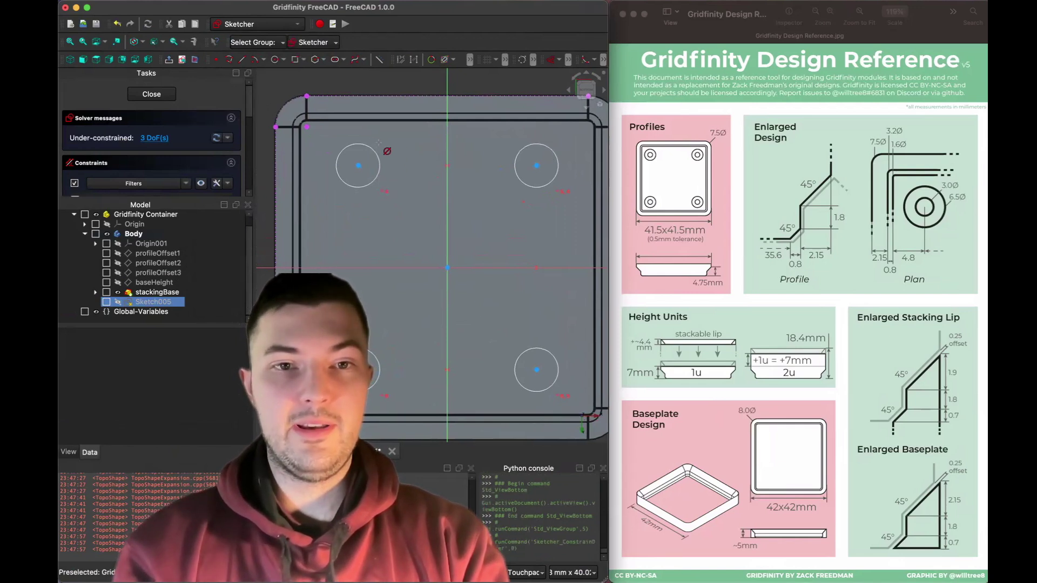
pyautogui.click(373, 148)
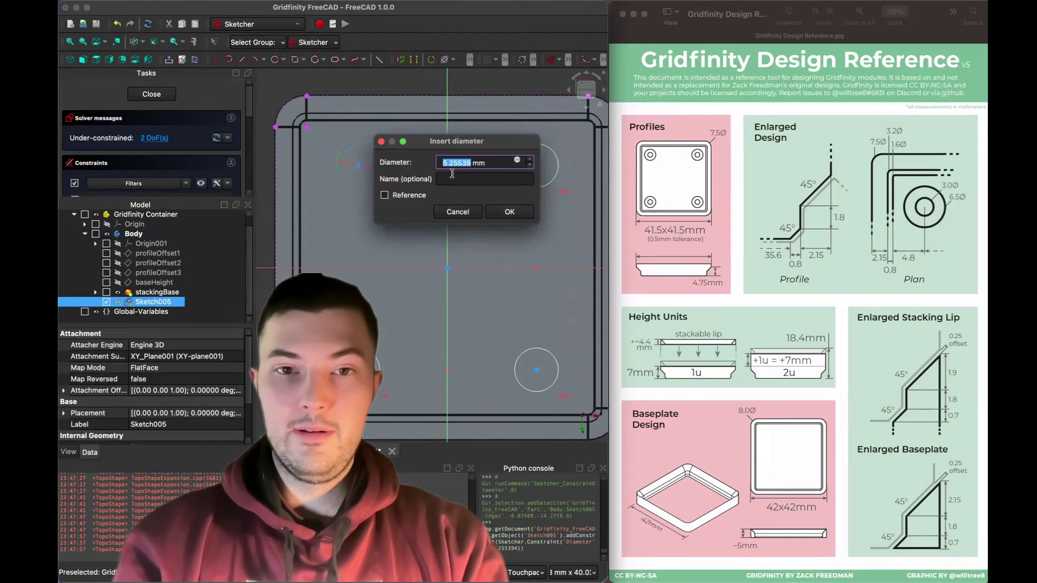
pyautogui.press('=')
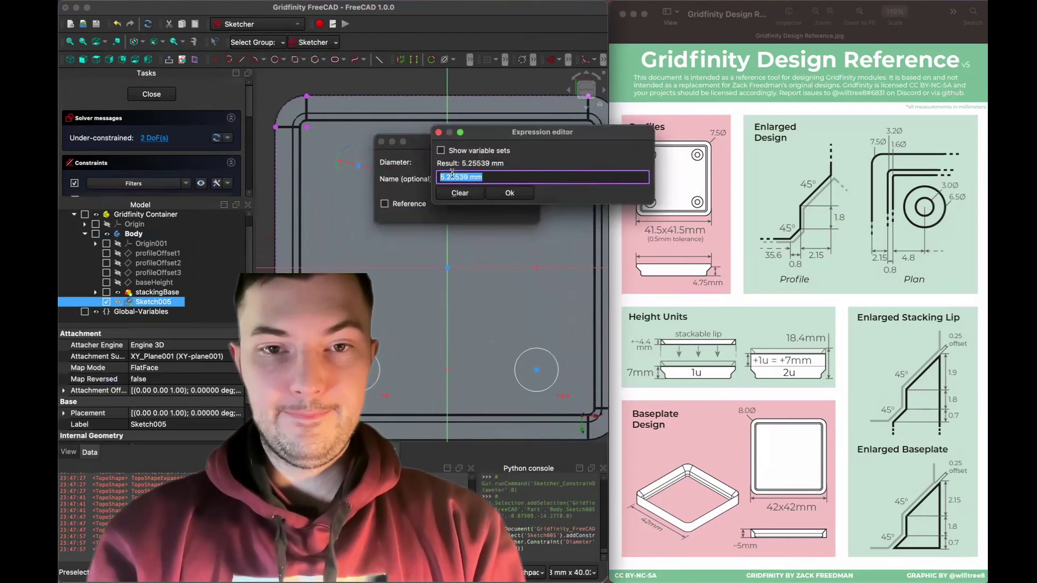
pyautogui.write('glo')
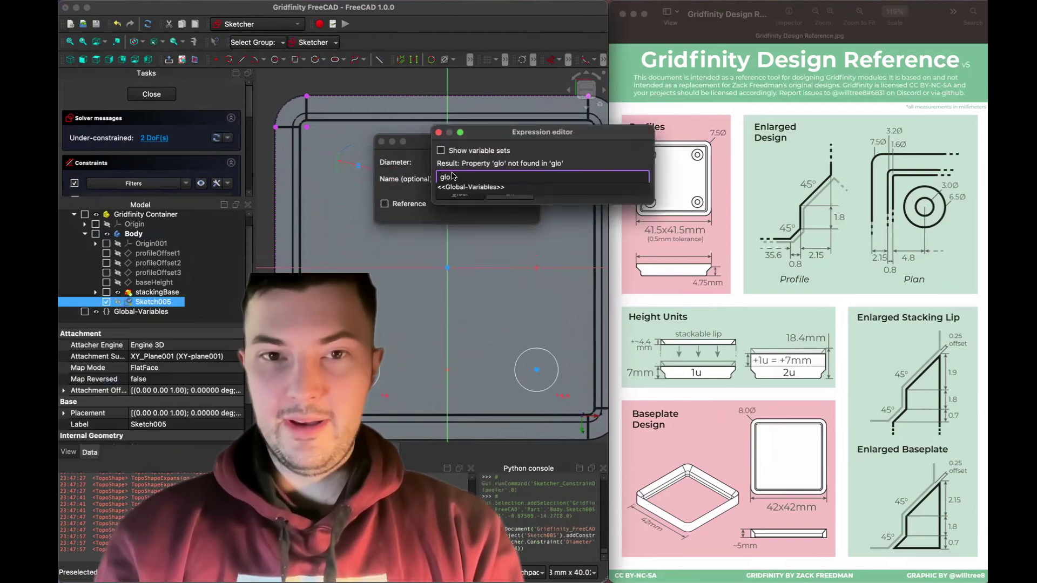
pyautogui.press('Down')
pyautogui.press('Return')
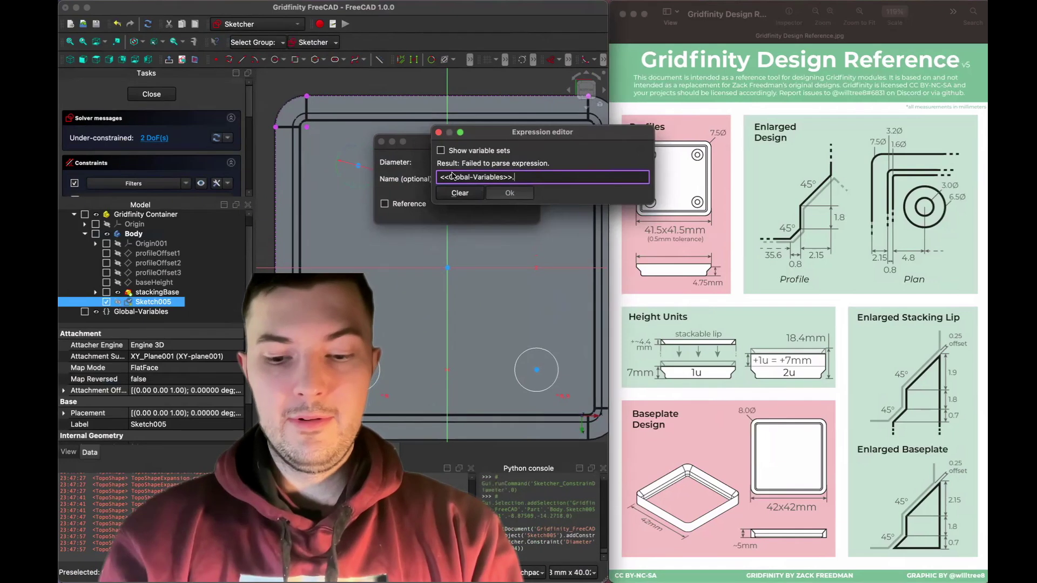
pyautogui.write('mag')
pyautogui.press('Down')
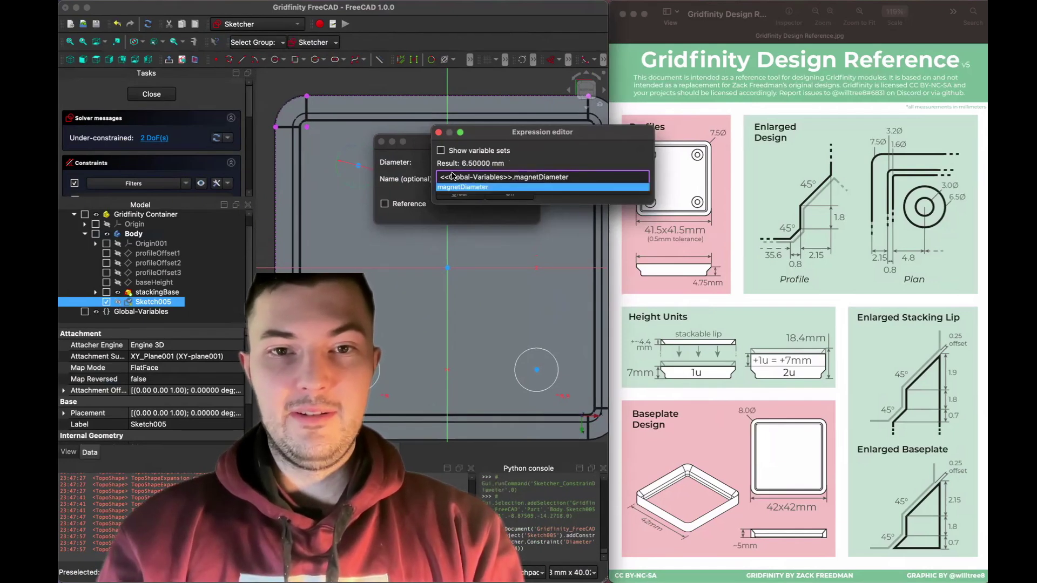
pyautogui.press('Return')
pyautogui.press('Return')
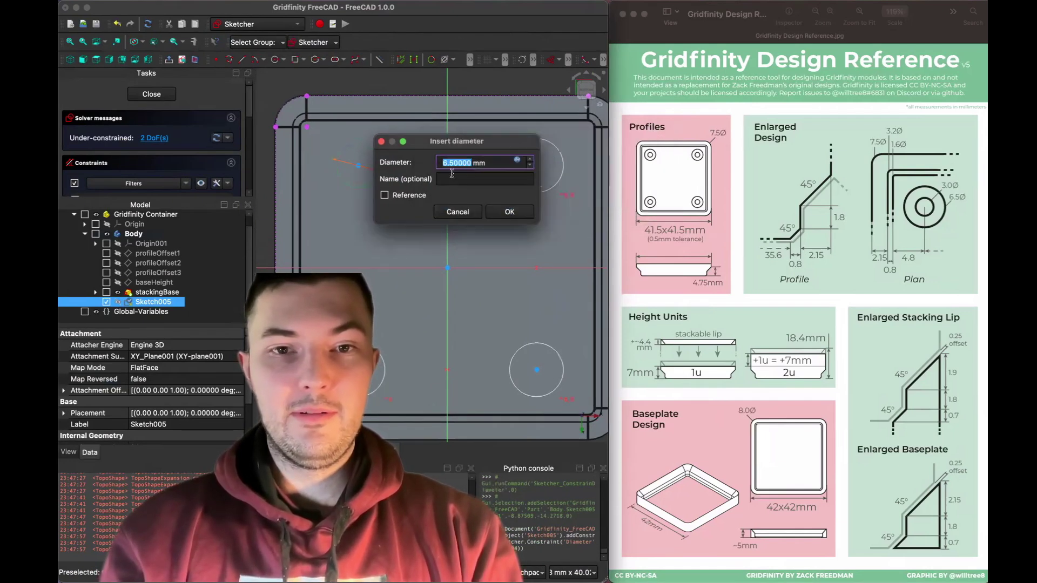
pyautogui.press('Return')
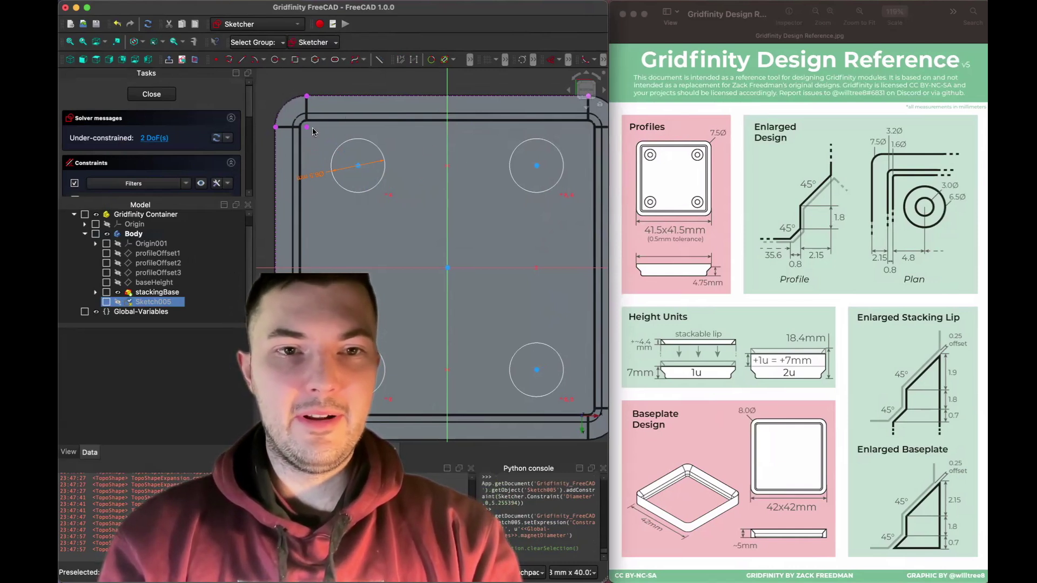
pyautogui.scroll(3, 313, 132)
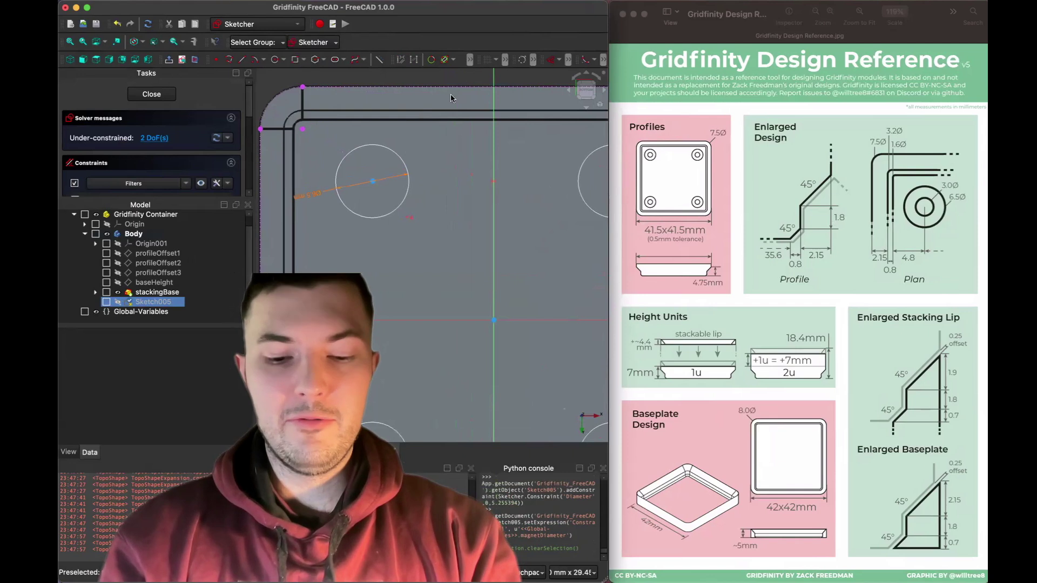
pyautogui.press('g')
pyautogui.press('c')
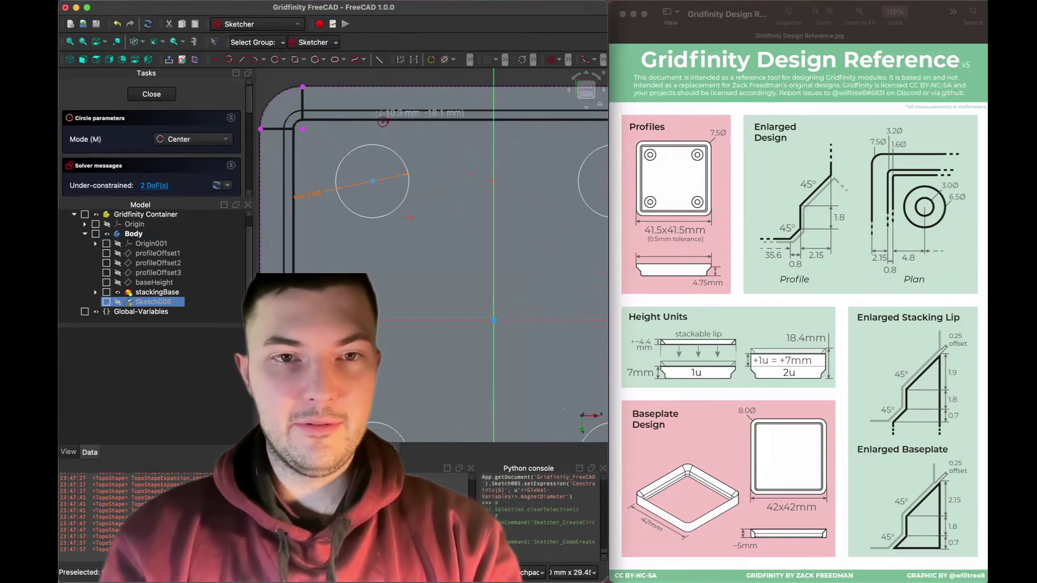
pyautogui.click(377, 122)
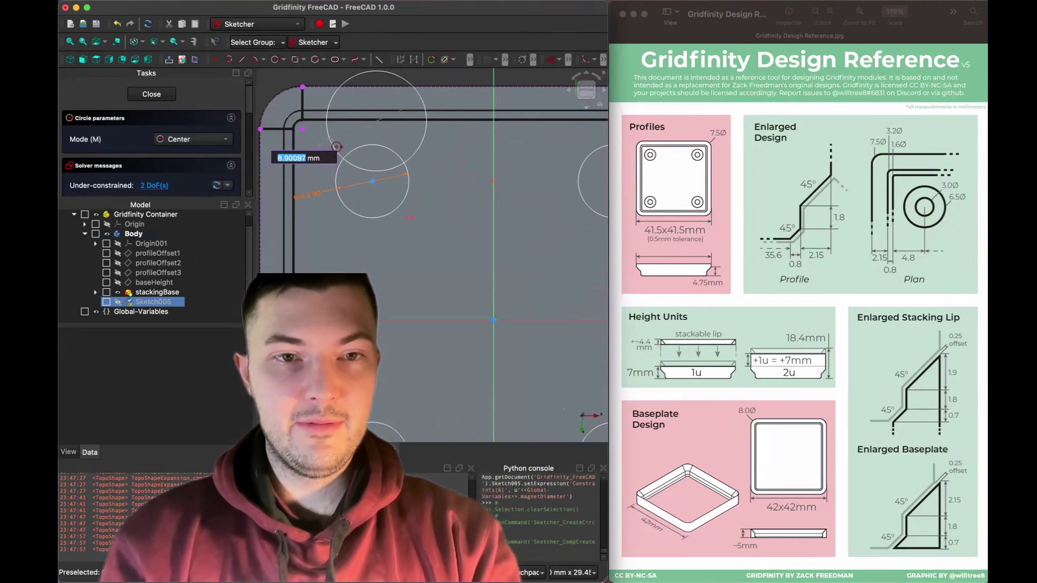
pyautogui.press('Escape')
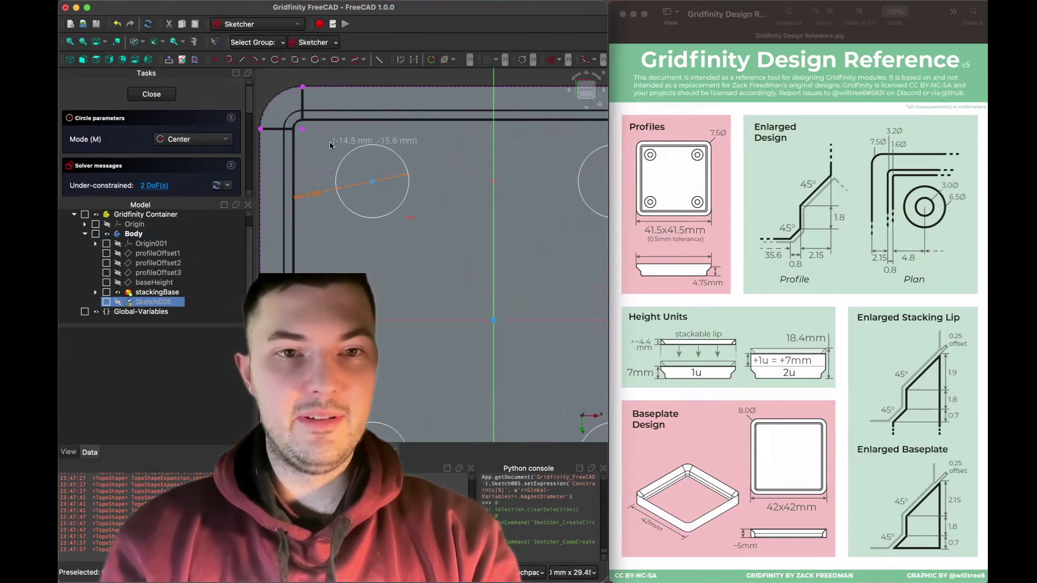
pyautogui.press('Escape')
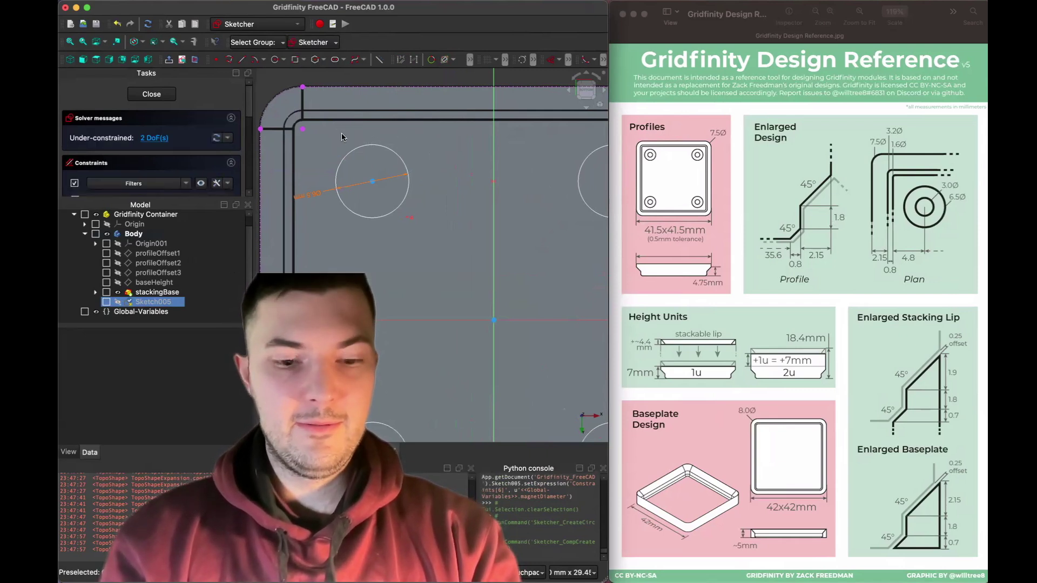
# Project the underside face's straight edges nearest the upper-left circle into the sketch as external geometry.
pyautogui.click(603, 59)
pyautogui.click(560, 79)
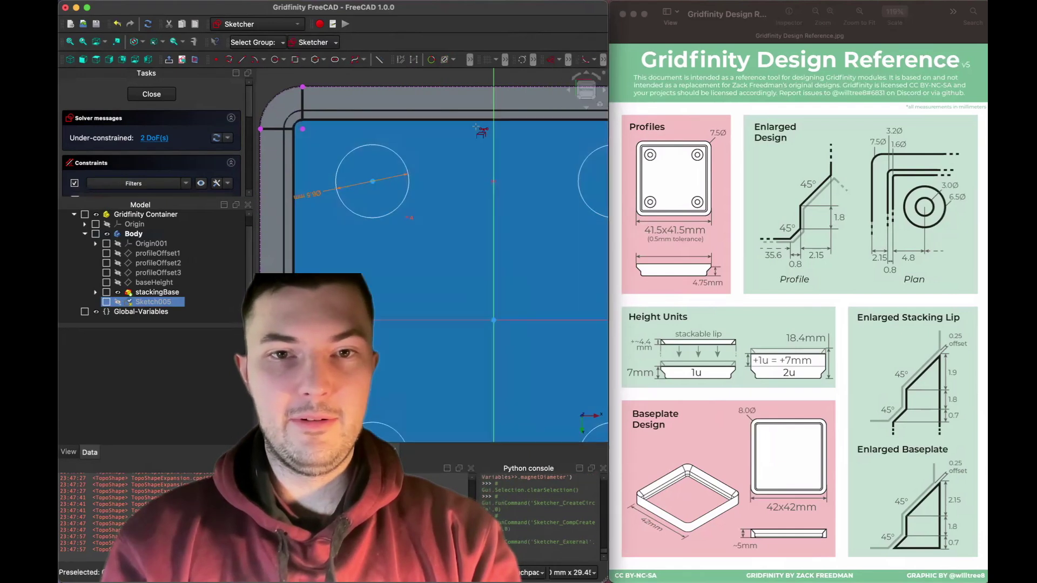
pyautogui.click(364, 119)
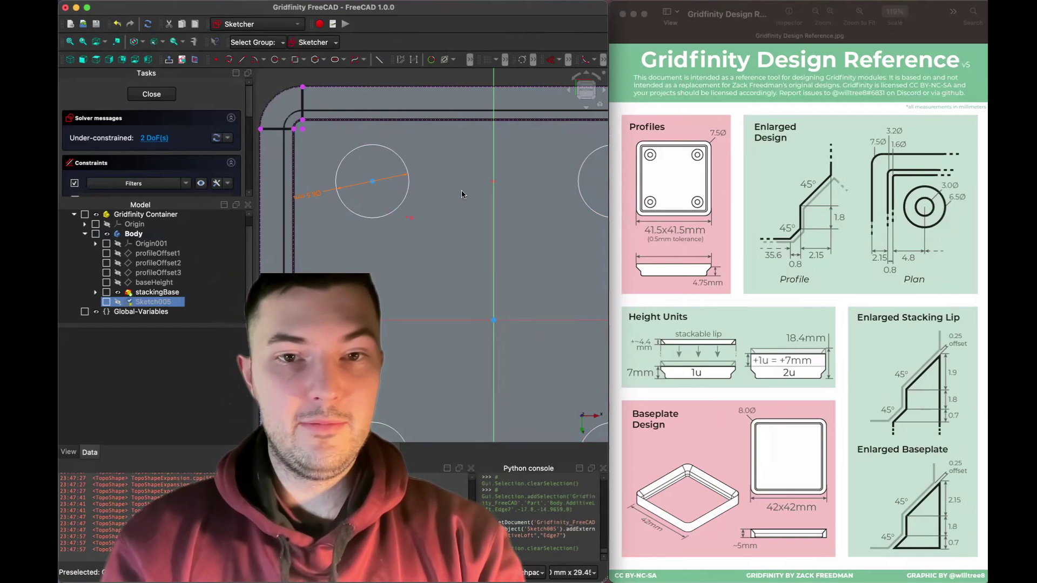
# Dimension the upper-left circle's center 4.5 mm vertically from the projected upper edge of the underside face.
pyautogui.press('d')
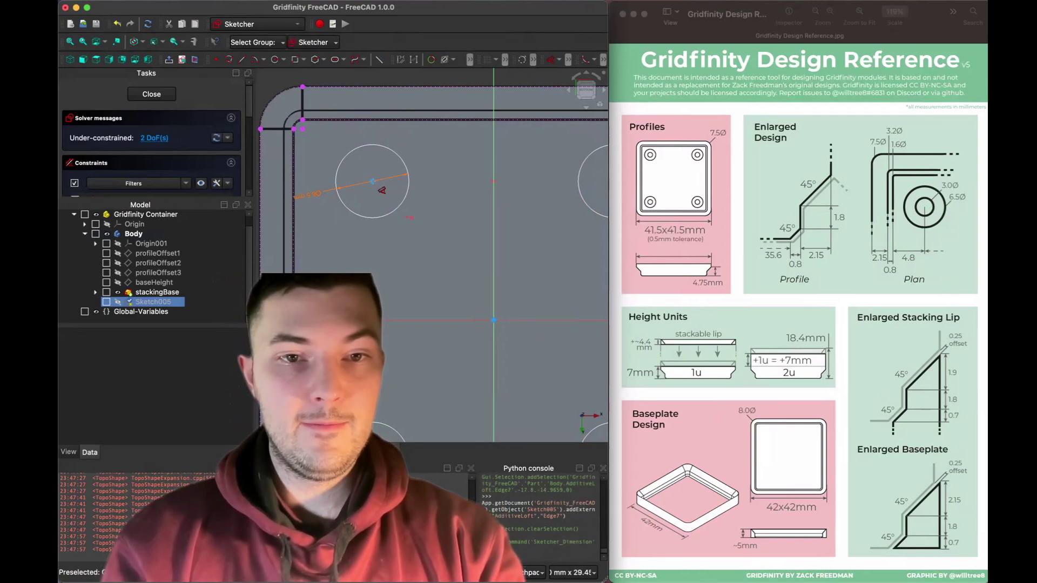
pyautogui.click(372, 182)
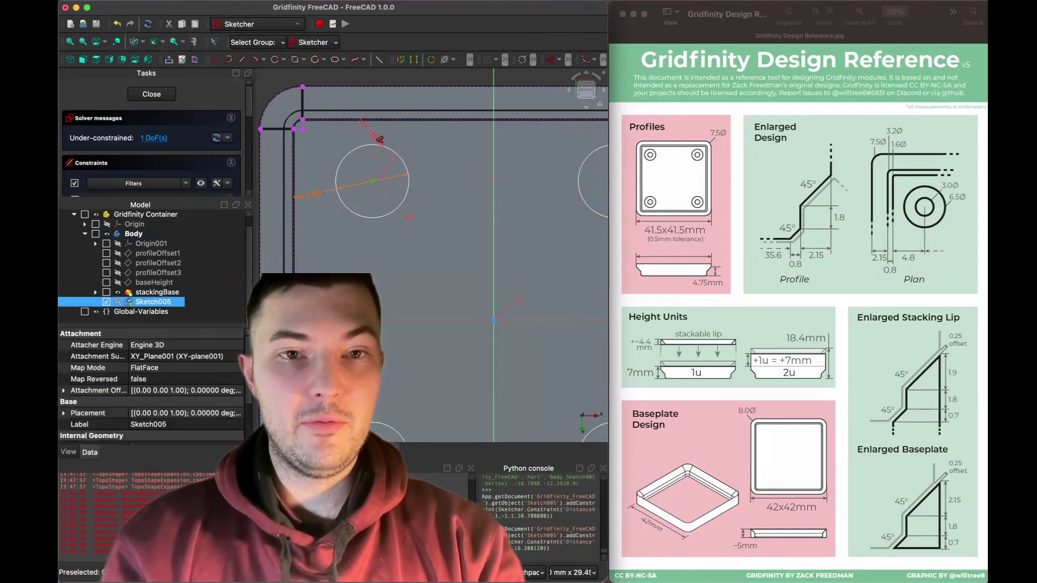
pyautogui.click(382, 128)
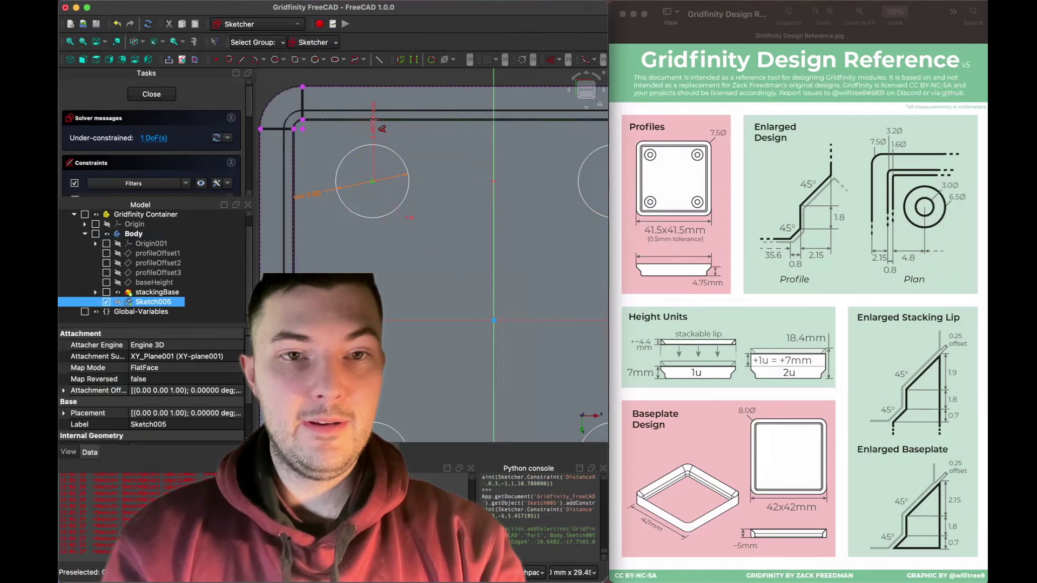
pyautogui.click(344, 156)
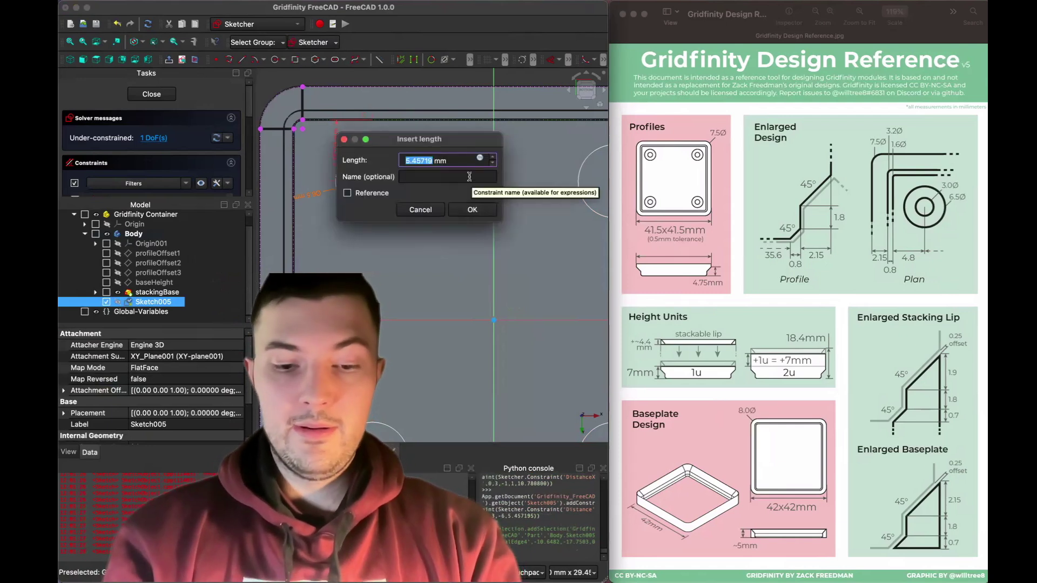
pyautogui.write('4.5')
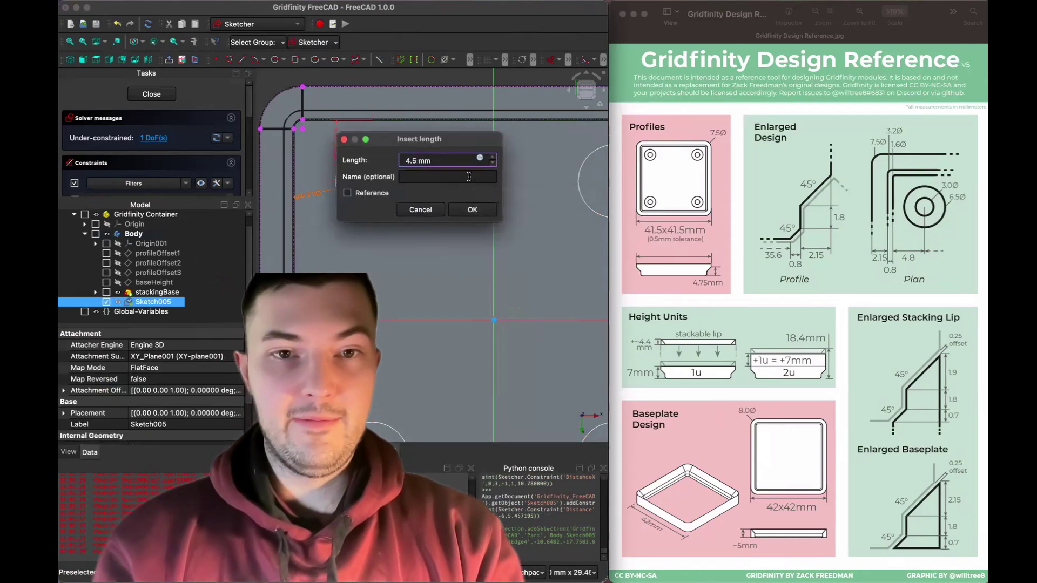
pyautogui.press('Return')
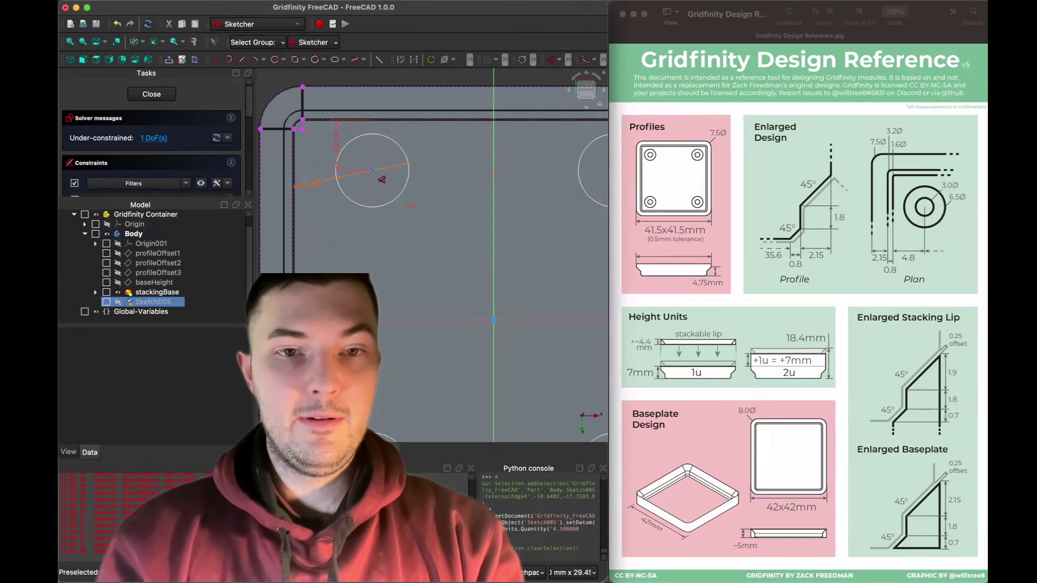
# Dimension the upper-left circle's center 4.5 mm horizontally from the projected left edge of the underside face.
pyautogui.click(298, 189)
pyautogui.click(303, 184)
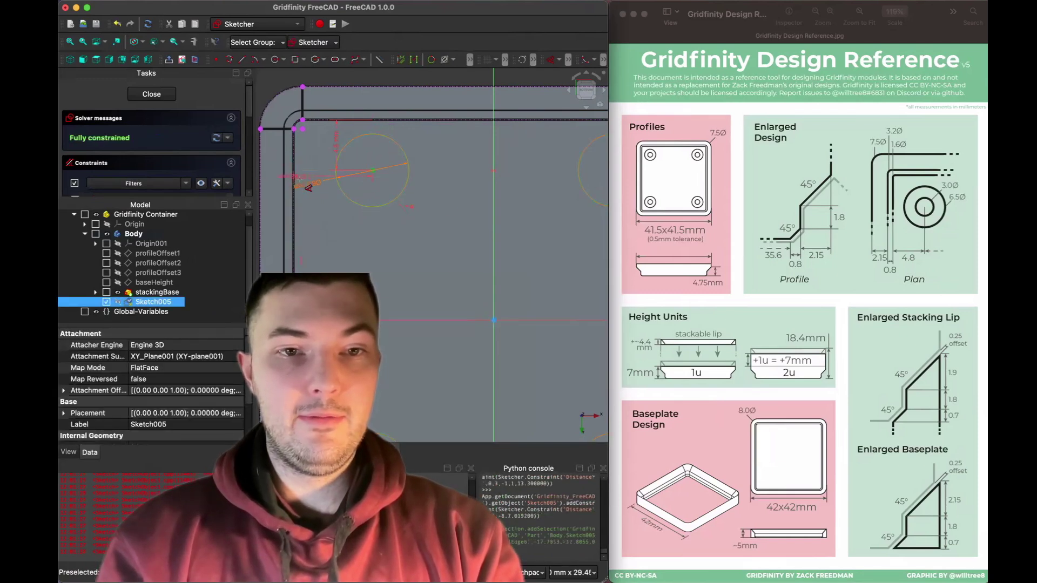
pyautogui.click(326, 219)
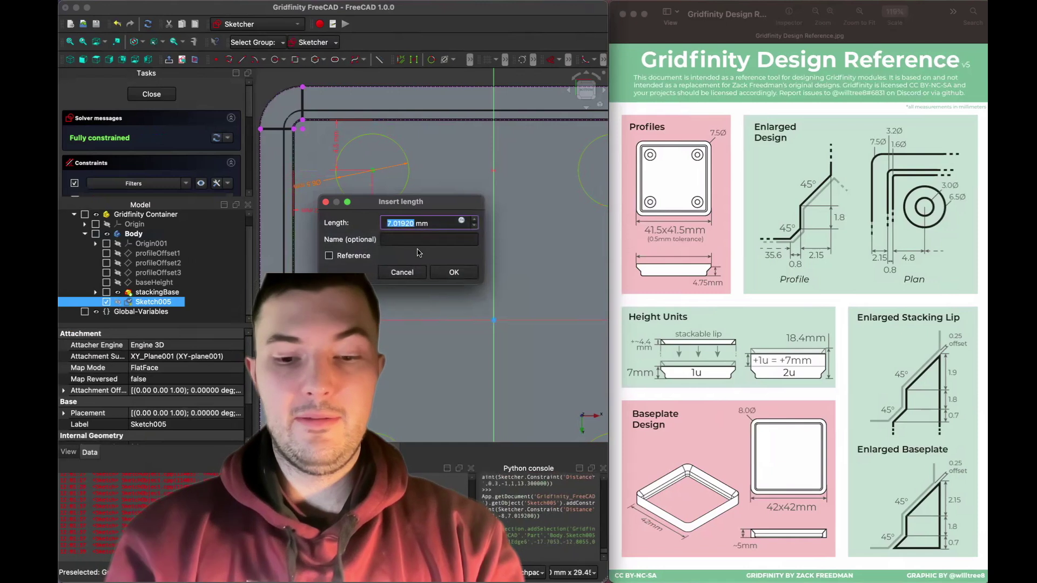
pyautogui.write('4.5')
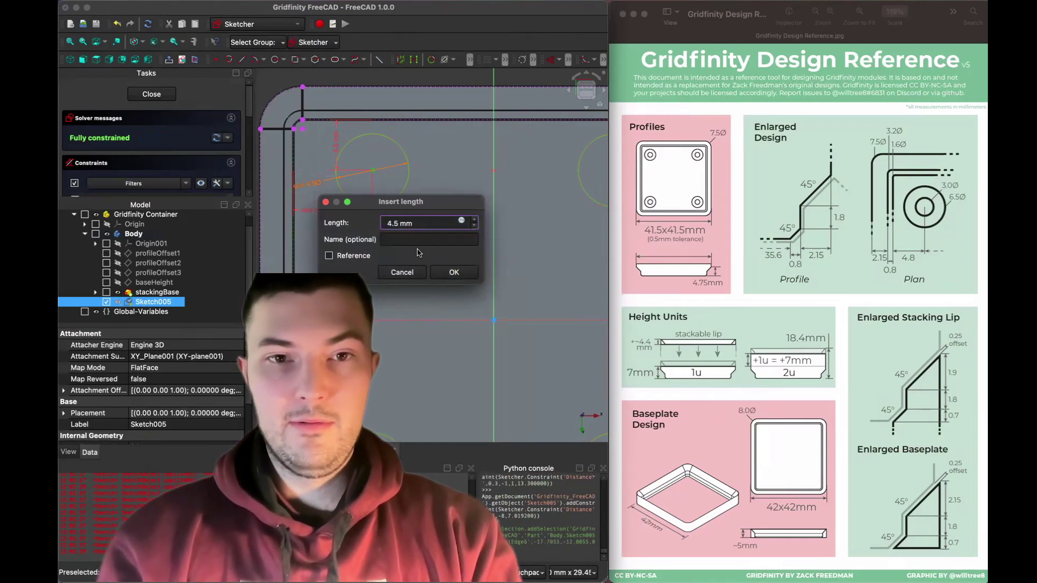
pyautogui.press('Return')
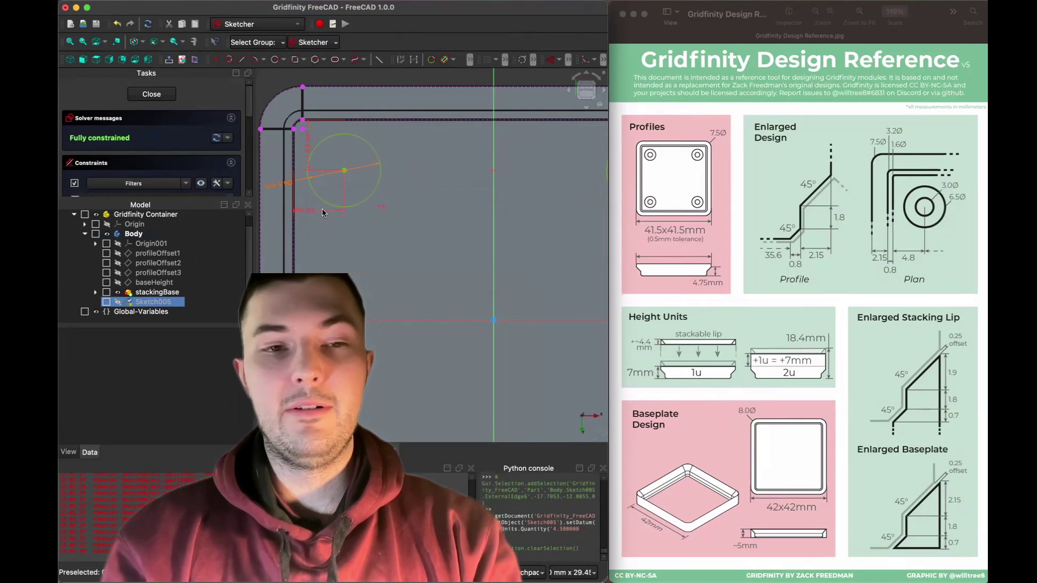
# Name the vertical distance constraint of the upper-left circle placmentY.
pyautogui.click(308, 142)
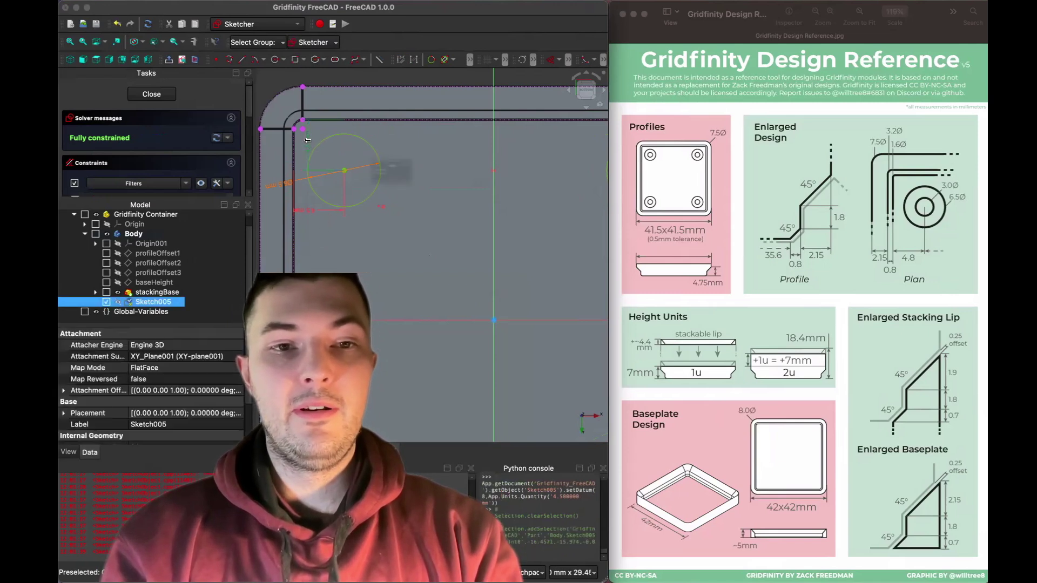
pyautogui.press('i')
pyautogui.click(380, 170)
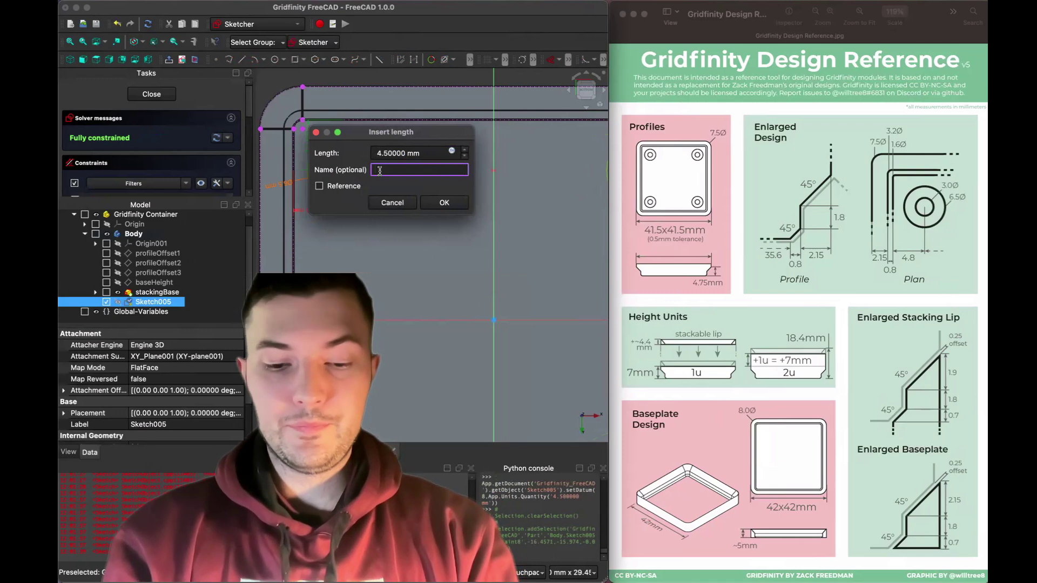
pyautogui.write('placme')
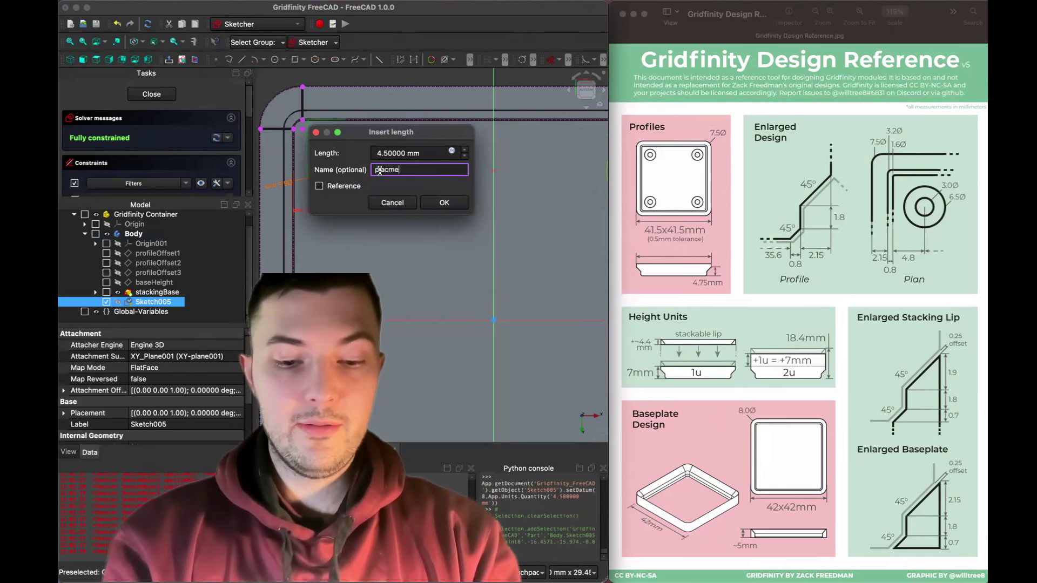
pyautogui.write('ntX')
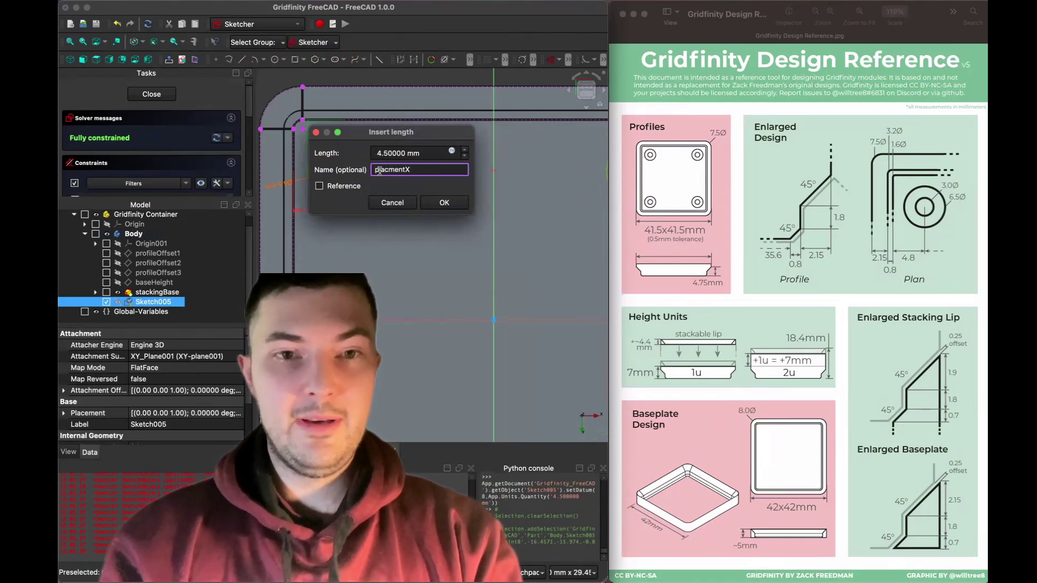
pyautogui.press('BackSpace')
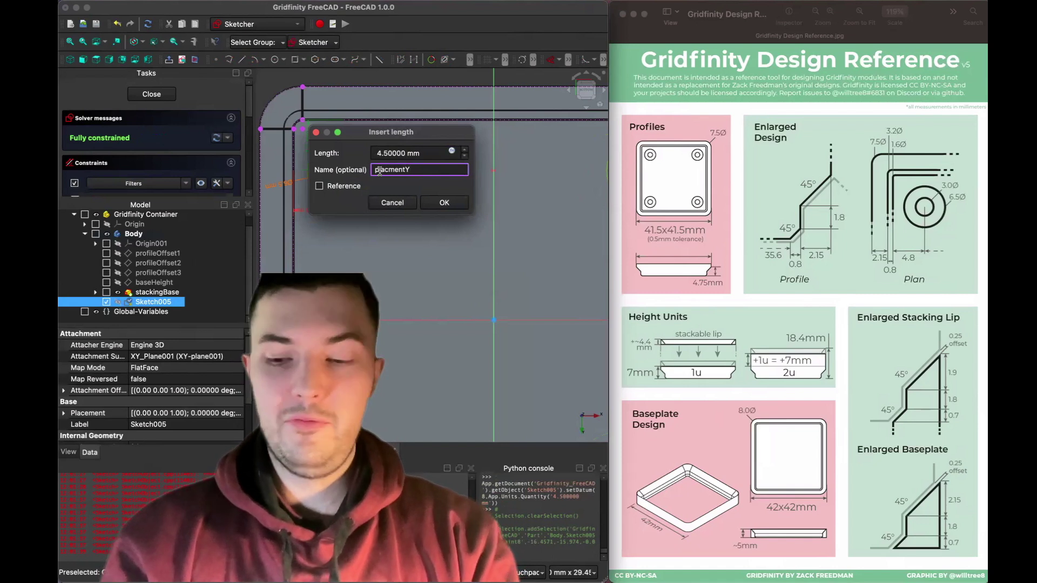
pyautogui.press('Return')
# Name the horizontal distance constraint of the upper-left circle placementX.
pyautogui.doubleClick(297, 210)
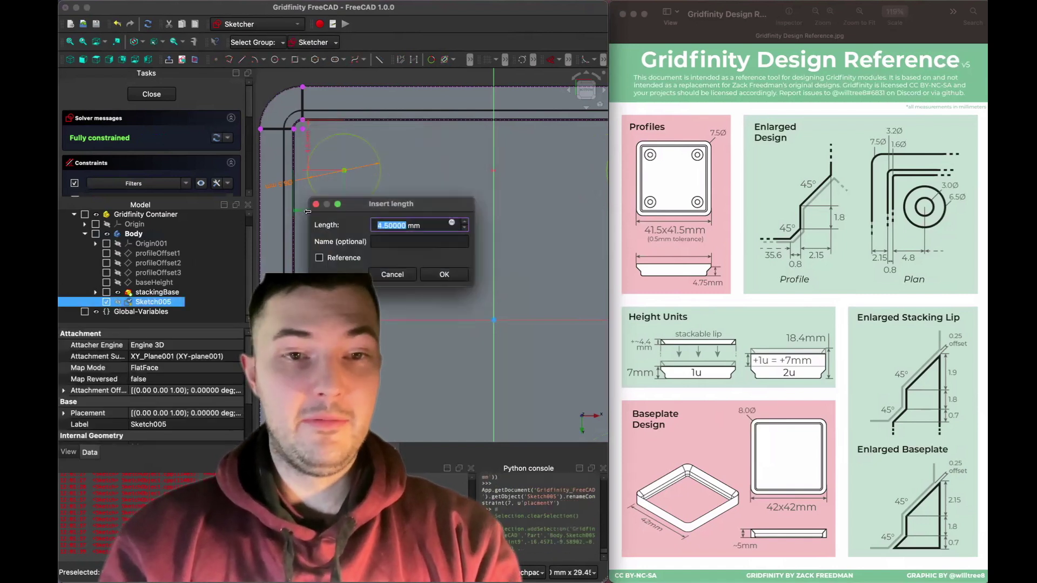
pyautogui.click(389, 241)
pyautogui.write('placmentX')
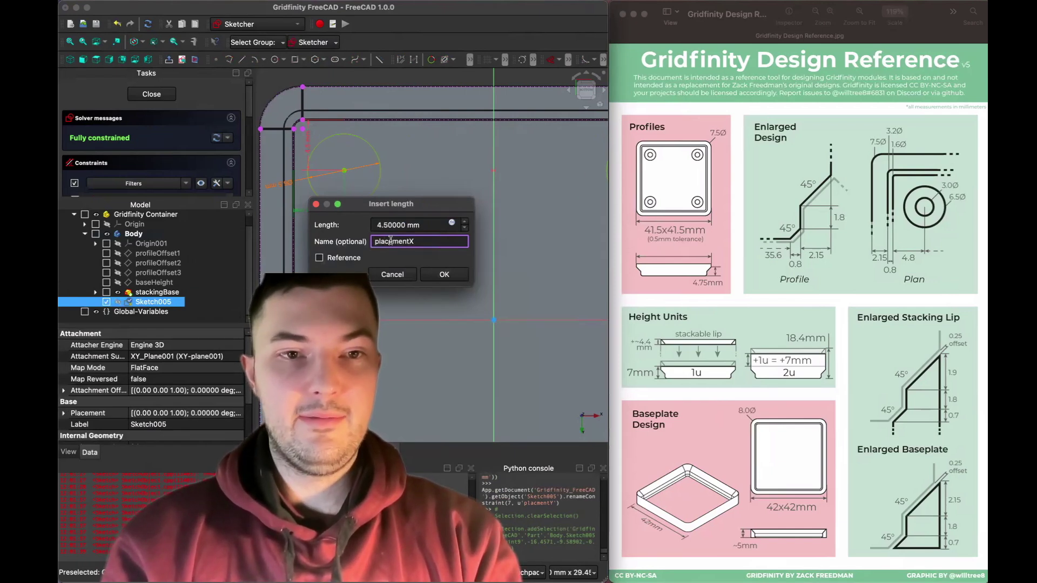
pyautogui.press('Return')
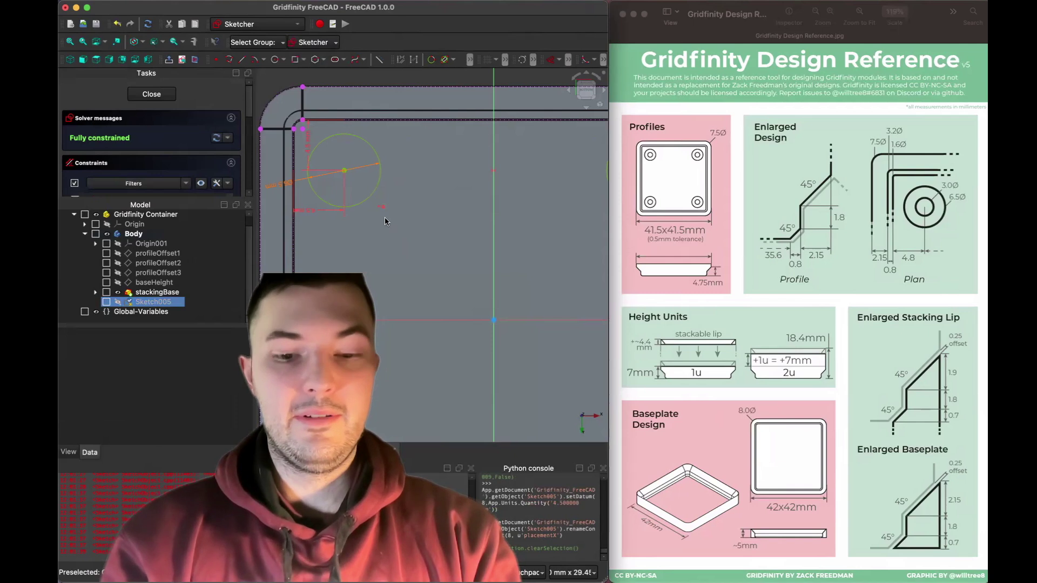
# Leave the sketch and start a Hole feature from Sketch005, keeping its profile set to None.
pyautogui.press('v')
pyautogui.press('f')
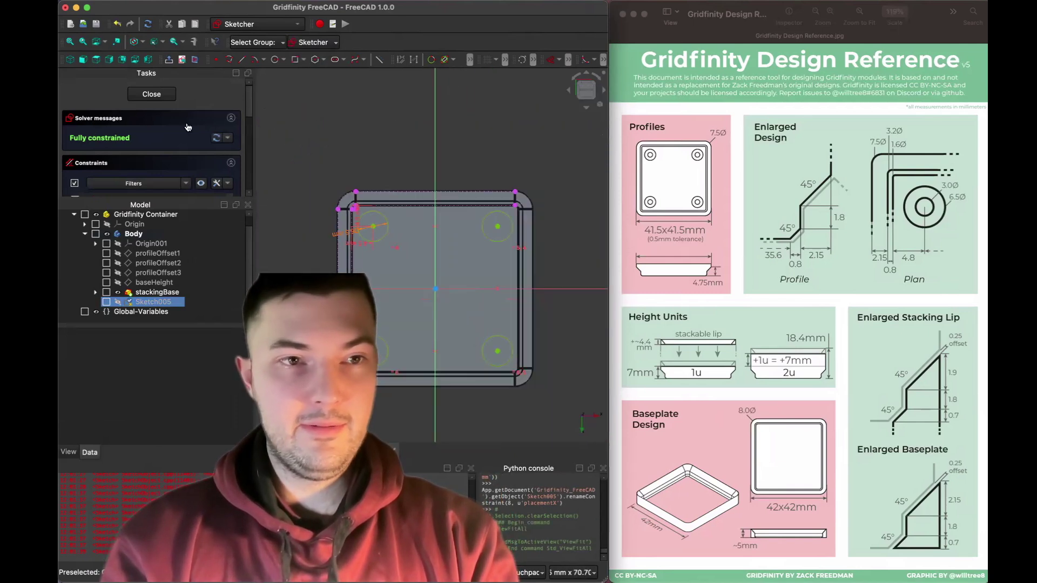
pyautogui.click(152, 94)
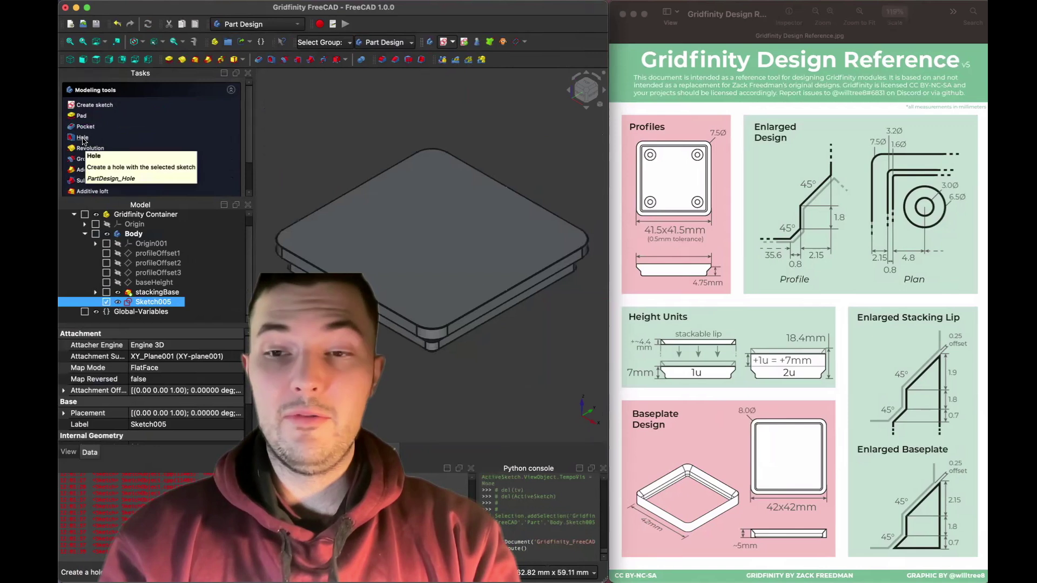
pyautogui.click(82, 138)
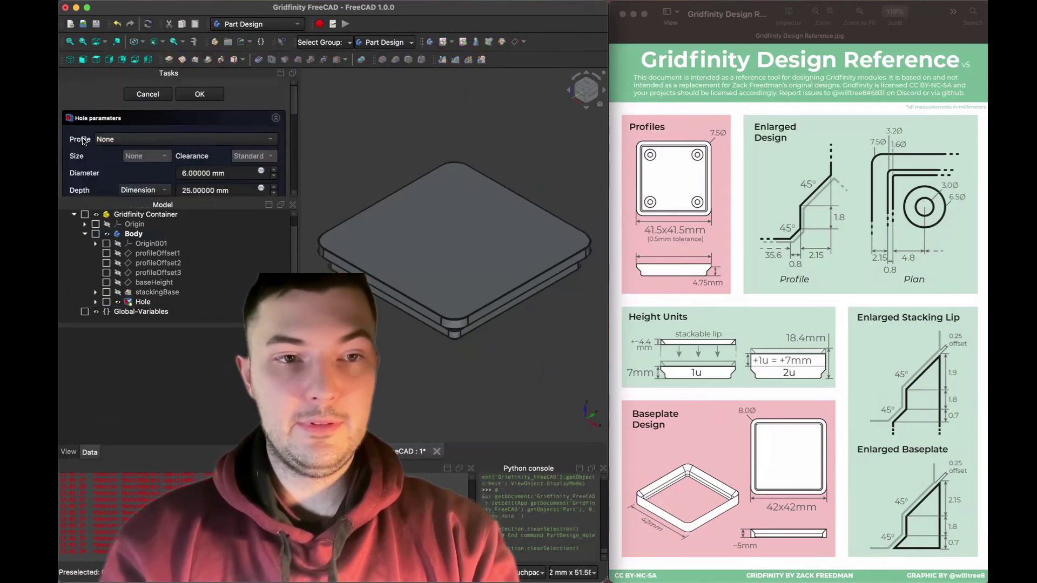
pyautogui.click(145, 105)
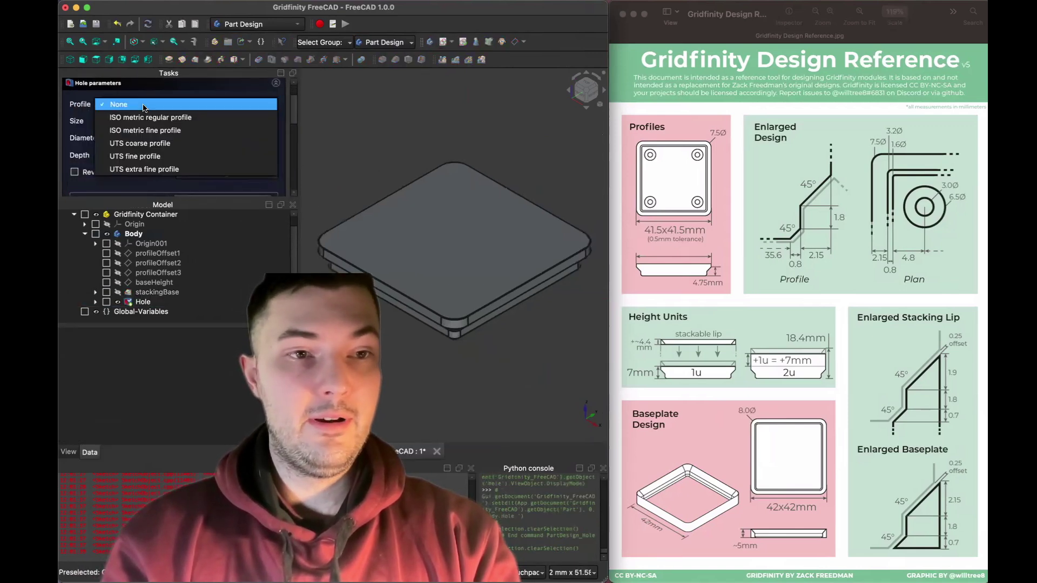
pyautogui.click(145, 104)
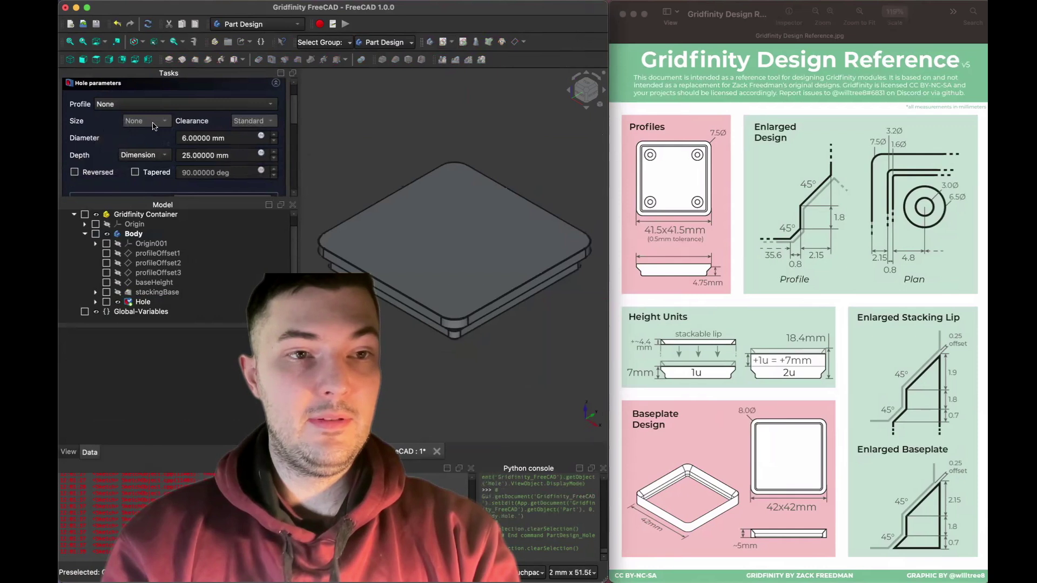
pyautogui.scroll(-2, 146, 136)
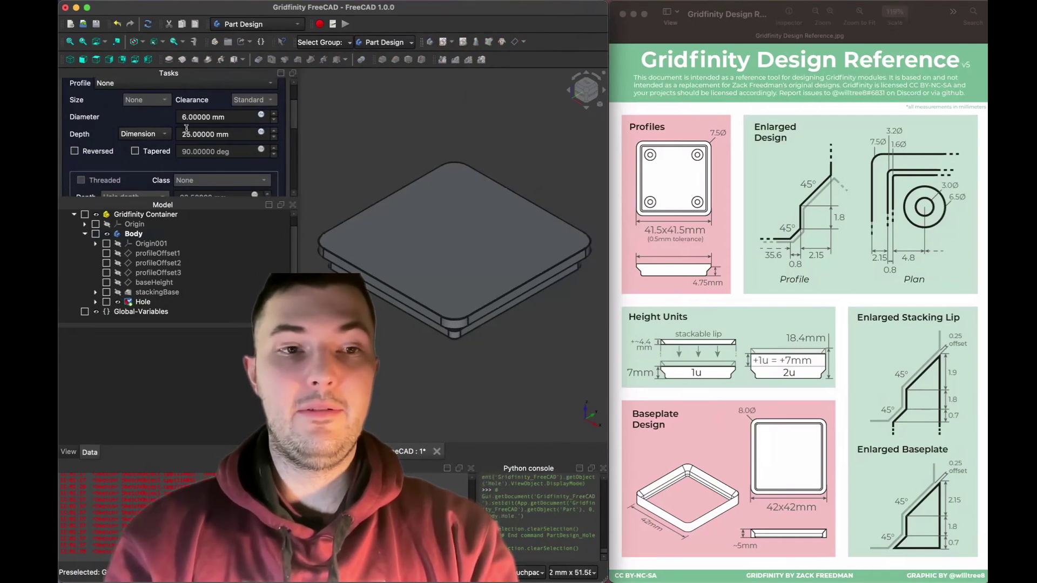
# Set the hole depth to 2.1 mm and apply the Hole feature to the base.
pyautogui.doubleClick(221, 135)
pyautogui.tripleClick(219, 135)
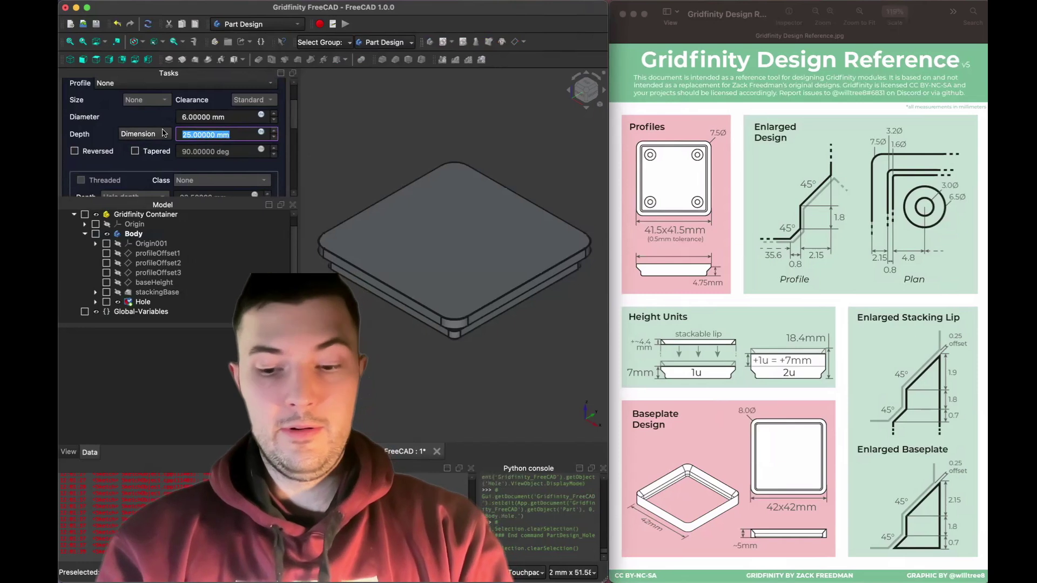
pyautogui.write('2.1 mm')
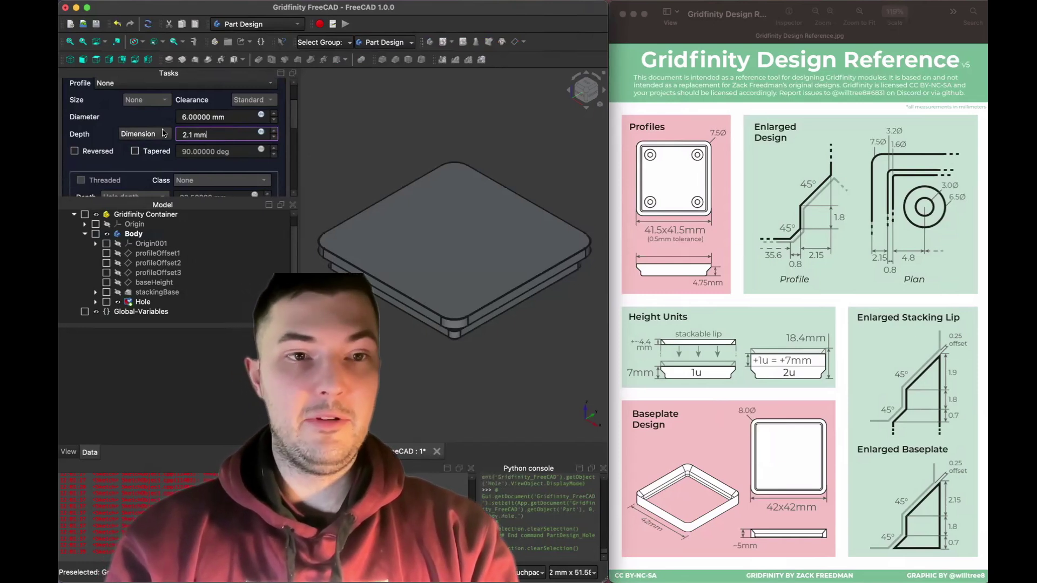
pyautogui.press('Return')
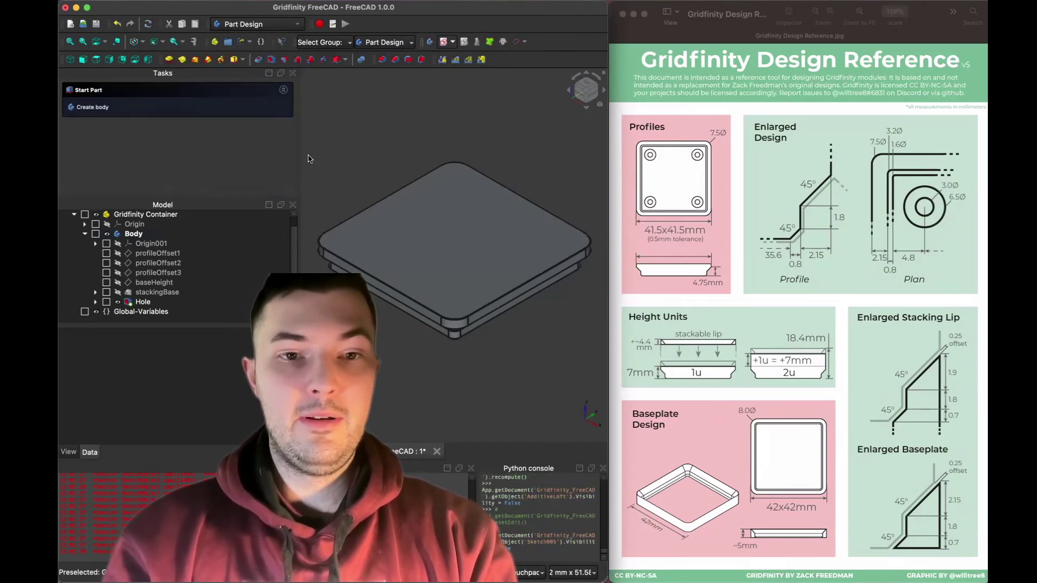
pyautogui.click(605, 75)
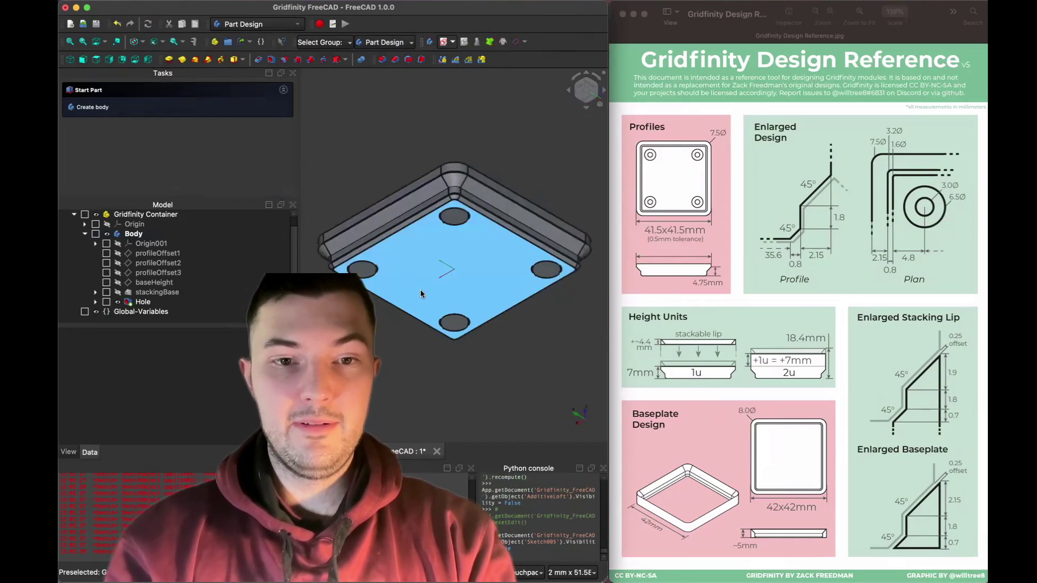
pyautogui.scroll(3, 399, 332)
pyautogui.moveTo(377, 364); pyautogui.dragTo(373, 303, button='middle')
pyautogui.scroll(5, 340, 270)
pyautogui.scroll(5, 388, 266)
pyautogui.scroll(-5, 388, 270)
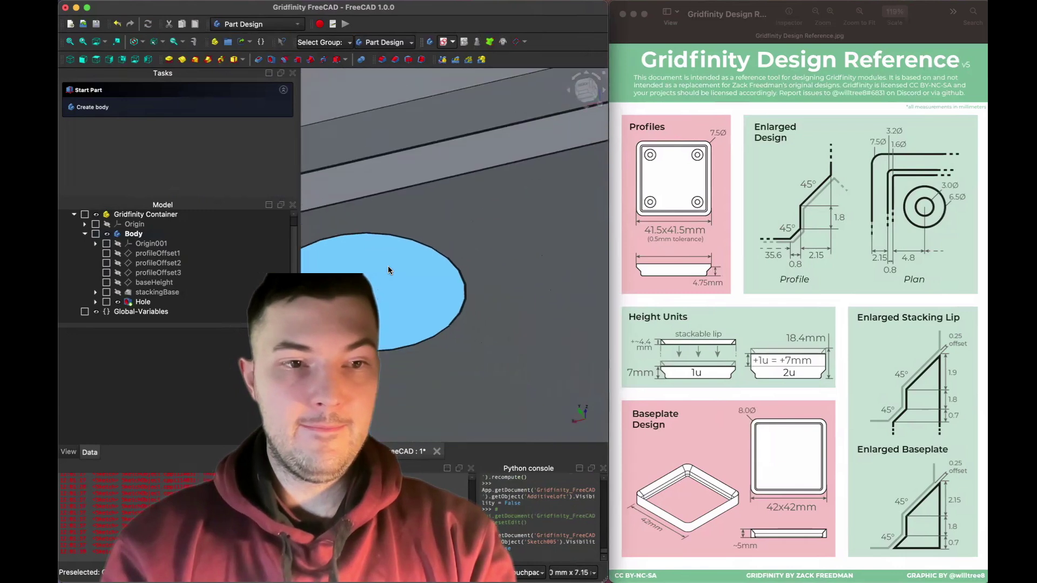
# Rename the Hole feature to magnetHoles.
pyautogui.click(143, 302)
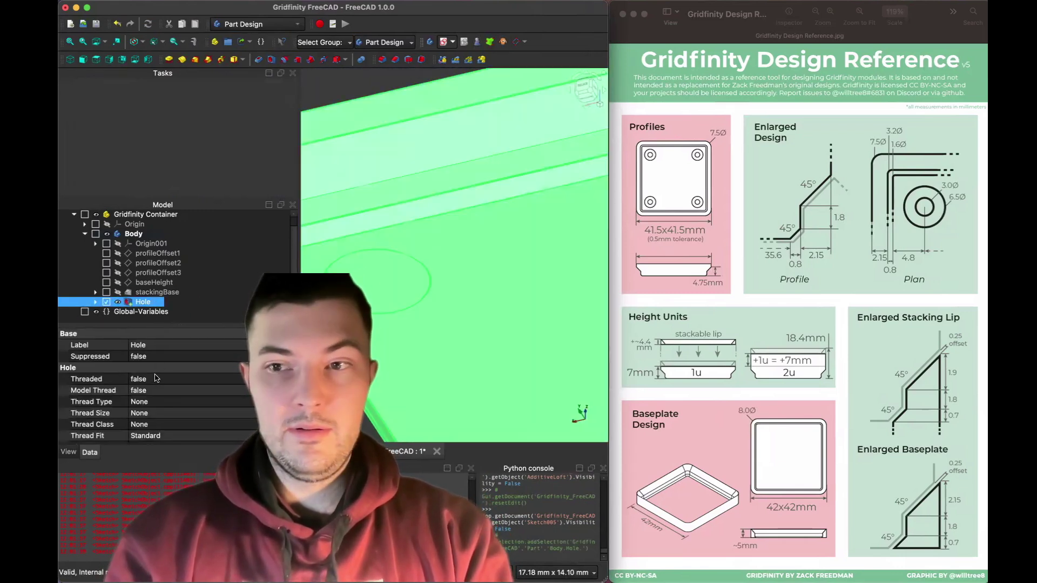
pyautogui.keyDown('ctrl'); pyautogui.click(142, 312); pyautogui.keyUp('ctrl')
pyautogui.keyDown('ctrl'); pyautogui.click(153, 313); pyautogui.keyUp('ctrl')
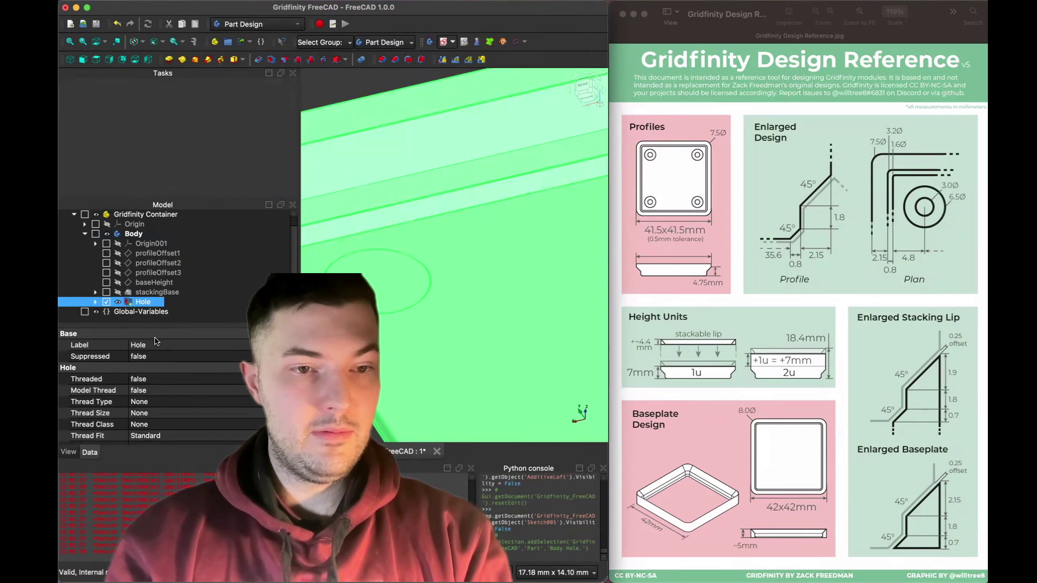
pyautogui.doubleClick(159, 346)
pyautogui.write('magn')
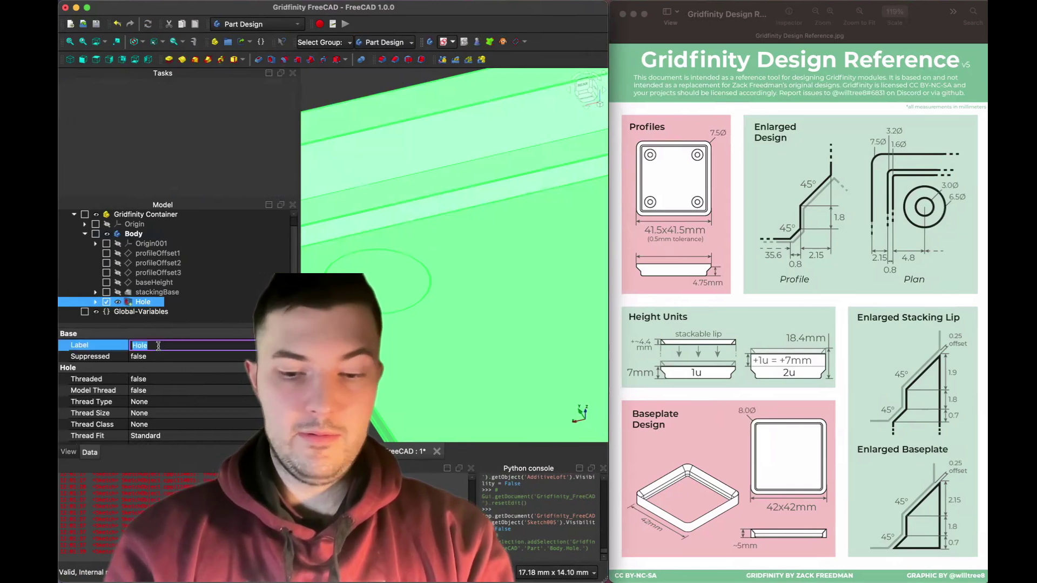
pyautogui.write('etHoles')
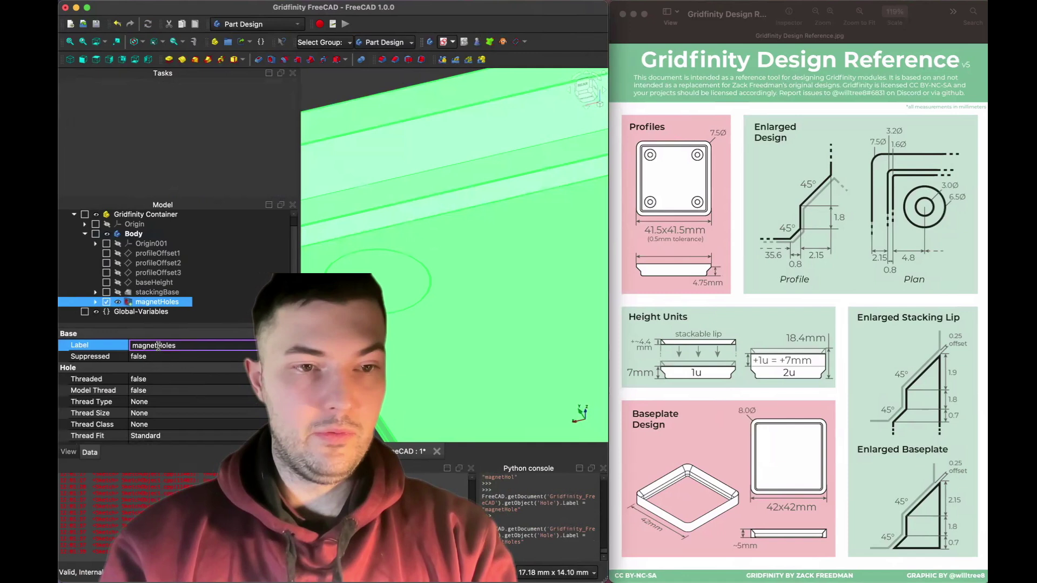
pyautogui.press('Return')
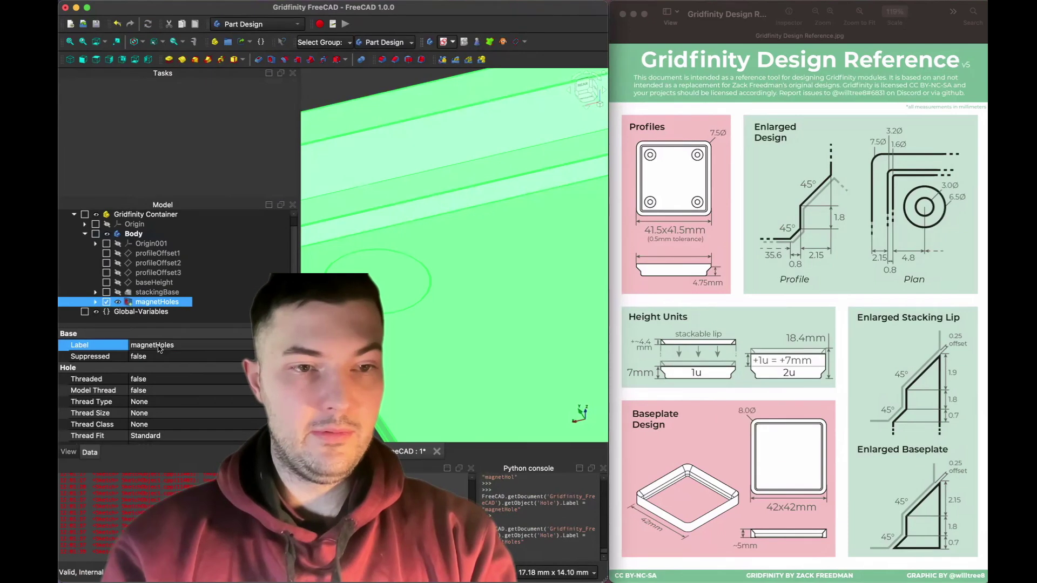
# Edit the magnetHoles feature so that its holes cut in the reversed direction, and apply the change.
pyautogui.scroll(-5, 369, 405)
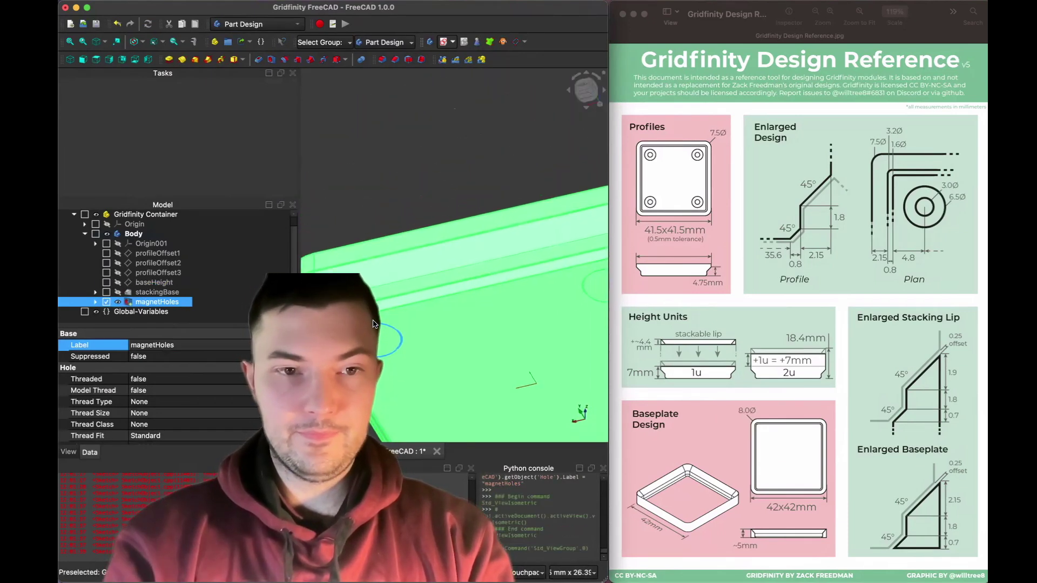
pyautogui.press('0')
pyautogui.press('v')
pyautogui.press('f')
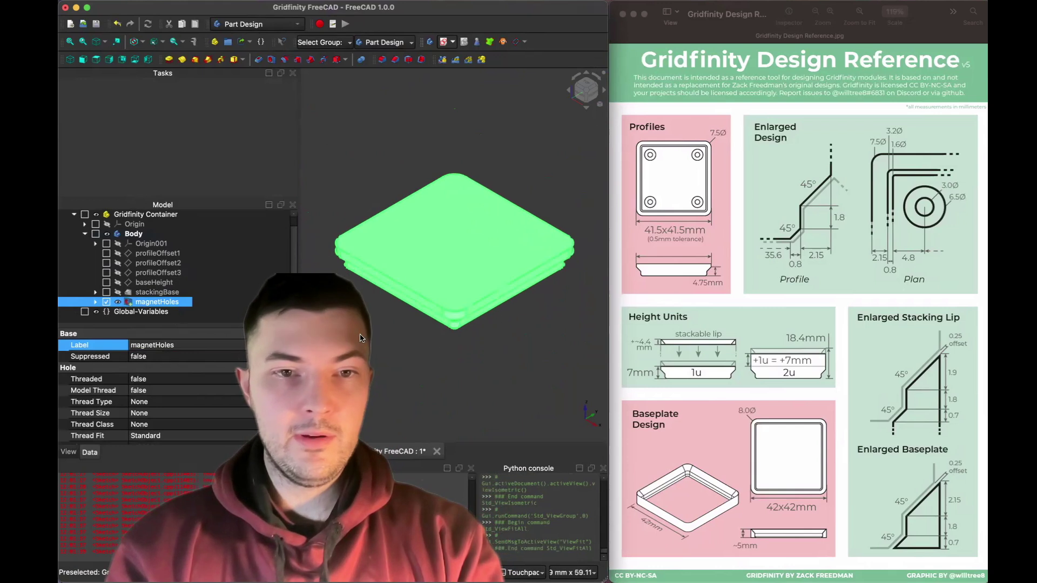
pyautogui.click(319, 253)
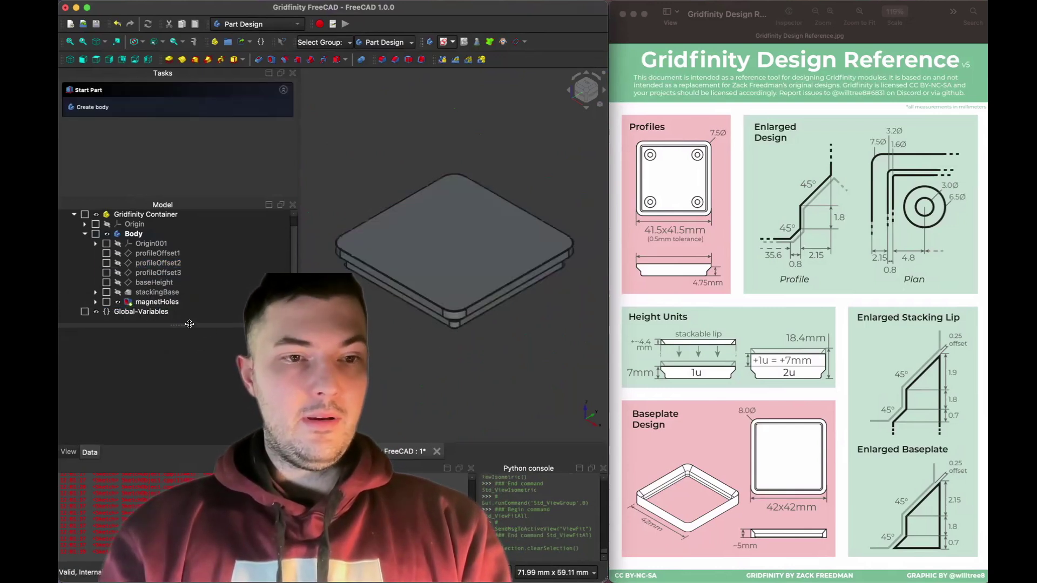
pyautogui.doubleClick(141, 304)
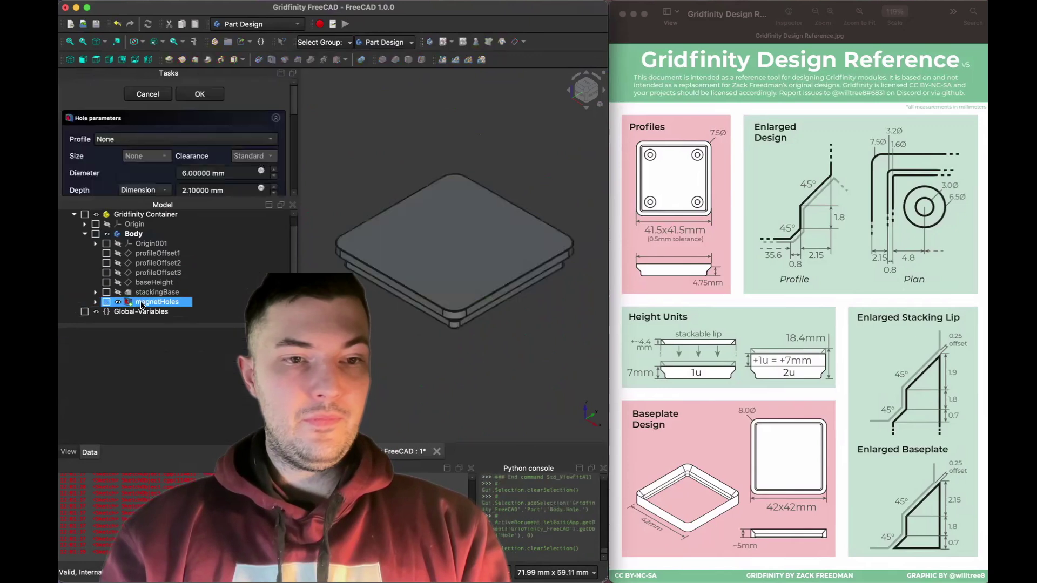
pyautogui.scroll(-2, 100, 166)
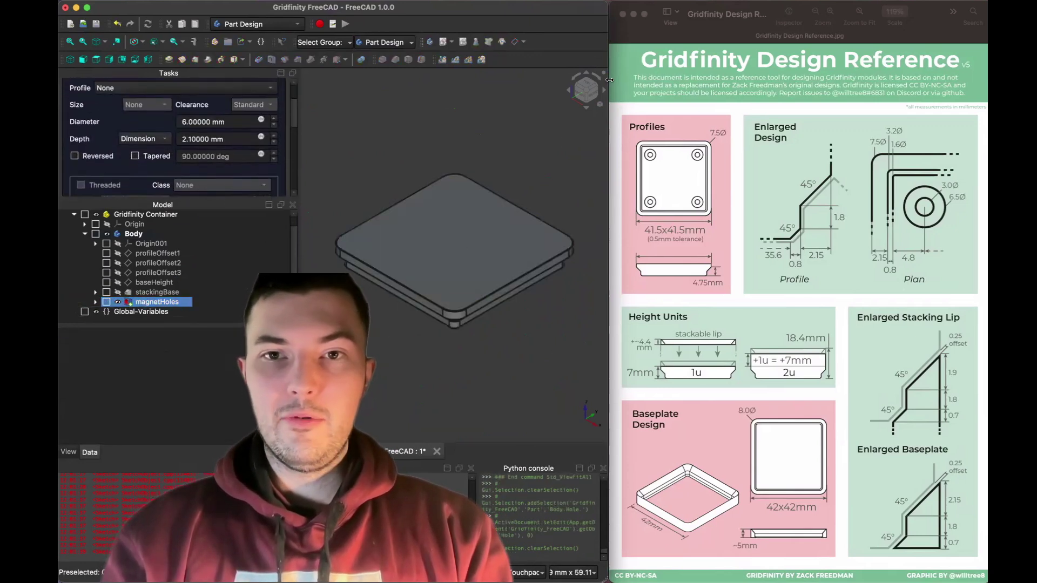
pyautogui.keyDown('alt'); pyautogui.moveTo(384, 331); pyautogui.dragTo(432, 263); pyautogui.keyUp('alt')
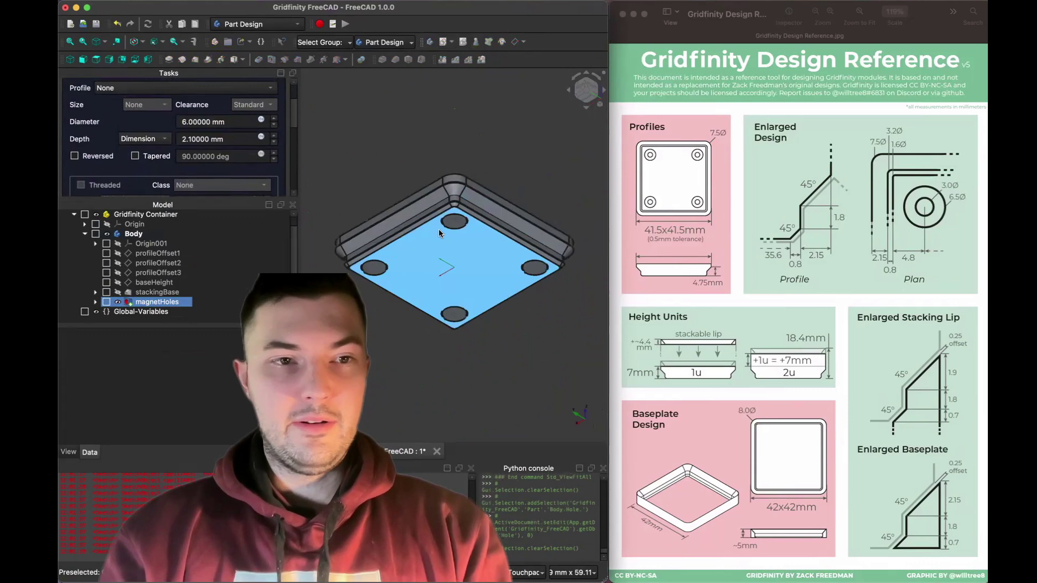
pyautogui.click(75, 156)
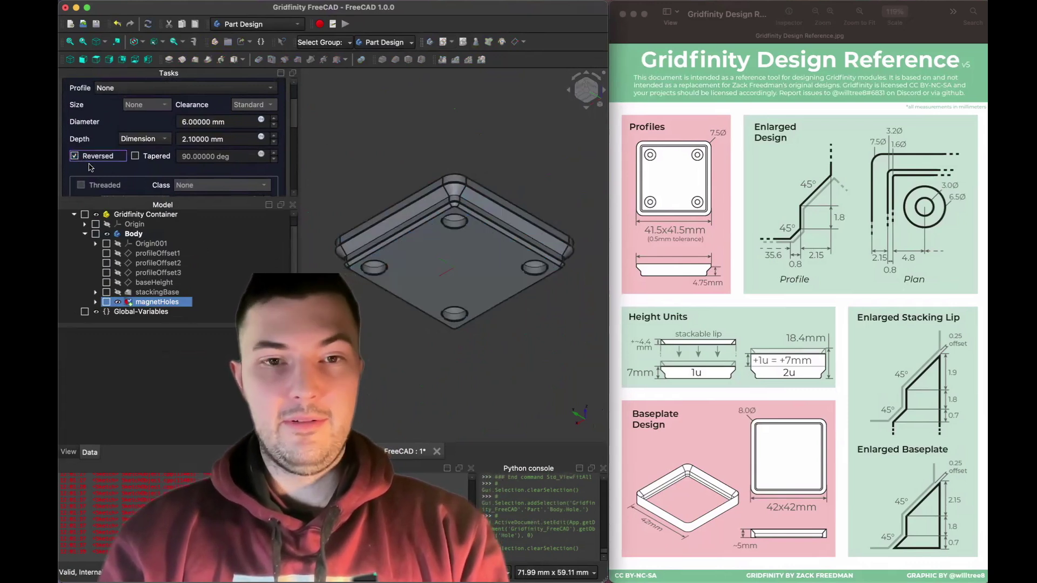
pyautogui.scroll(2, 388, 271)
pyautogui.scroll(5, 387, 271)
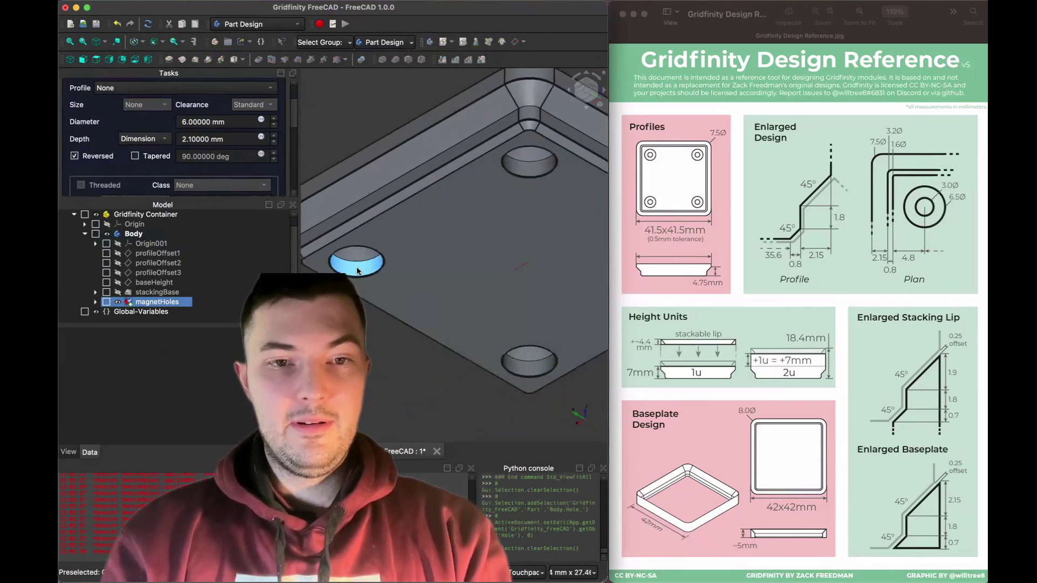
pyautogui.scroll(-3, 352, 346)
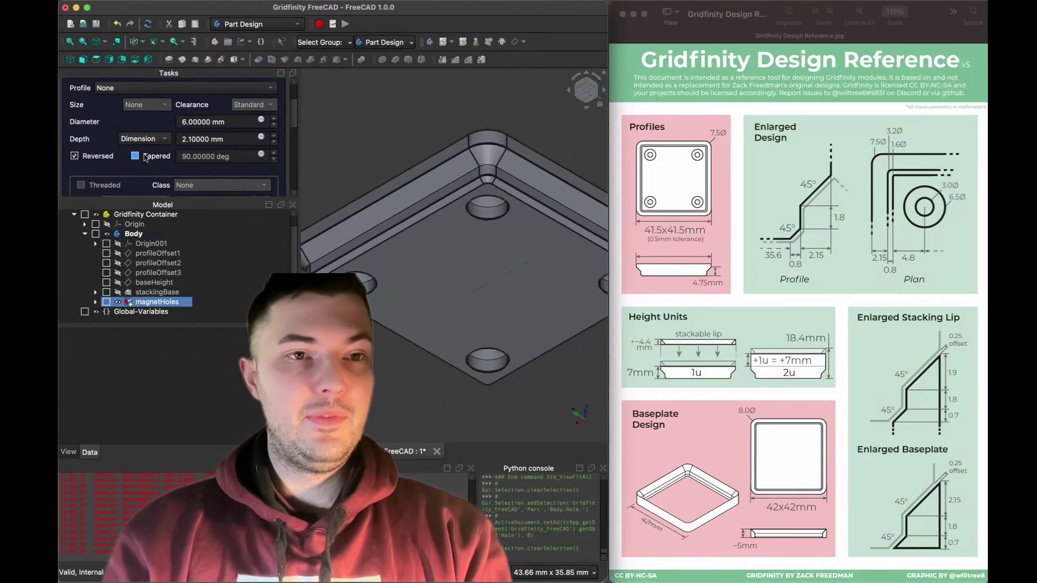
pyautogui.scroll(3, 111, 124)
pyautogui.click(199, 94)
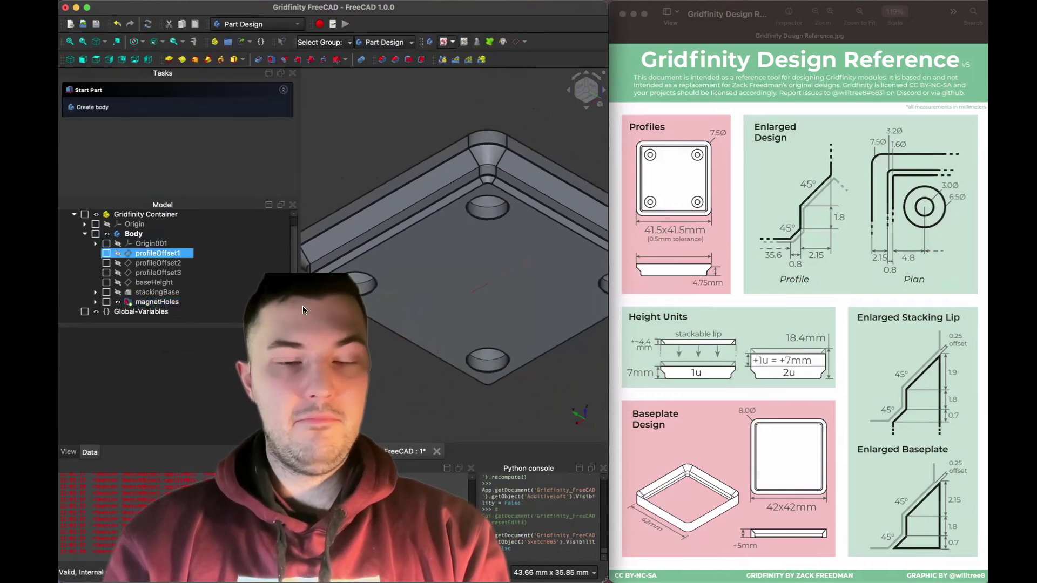
# Create a new sketch in the body on the base plane XY-plane001.
pyautogui.press('0')
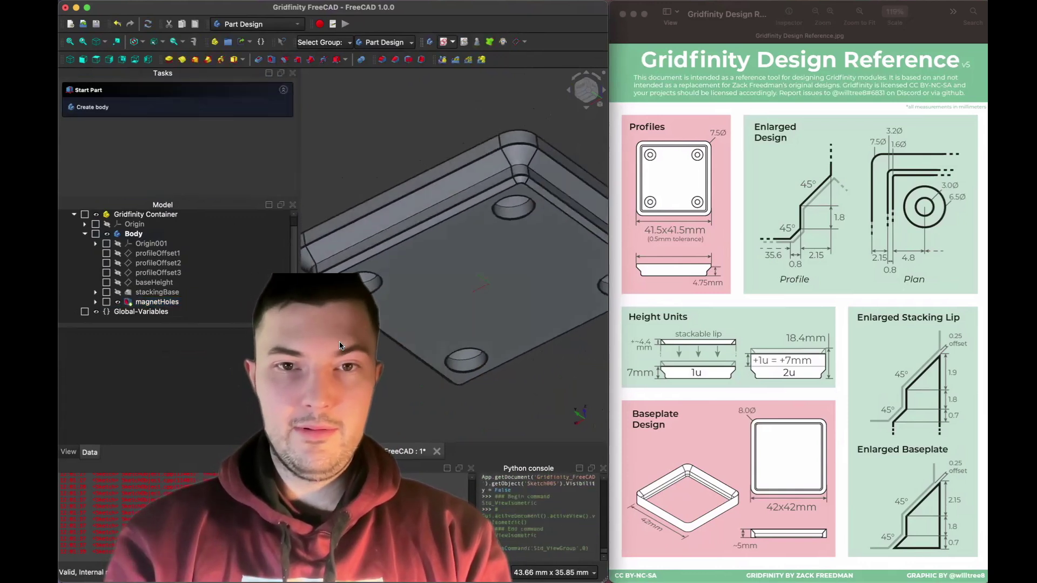
pyautogui.press('v')
pyautogui.press('f')
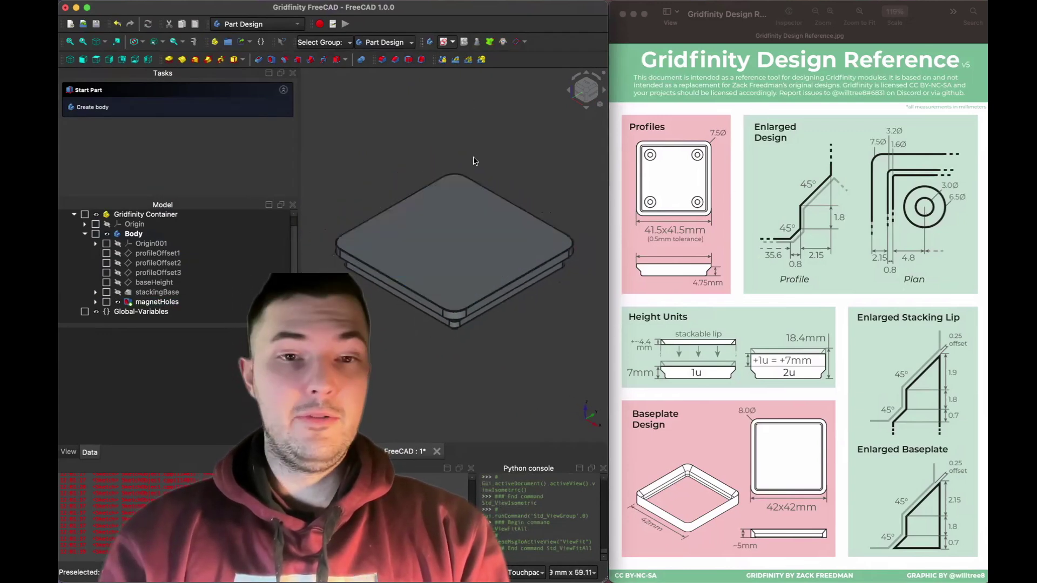
pyautogui.click(453, 42)
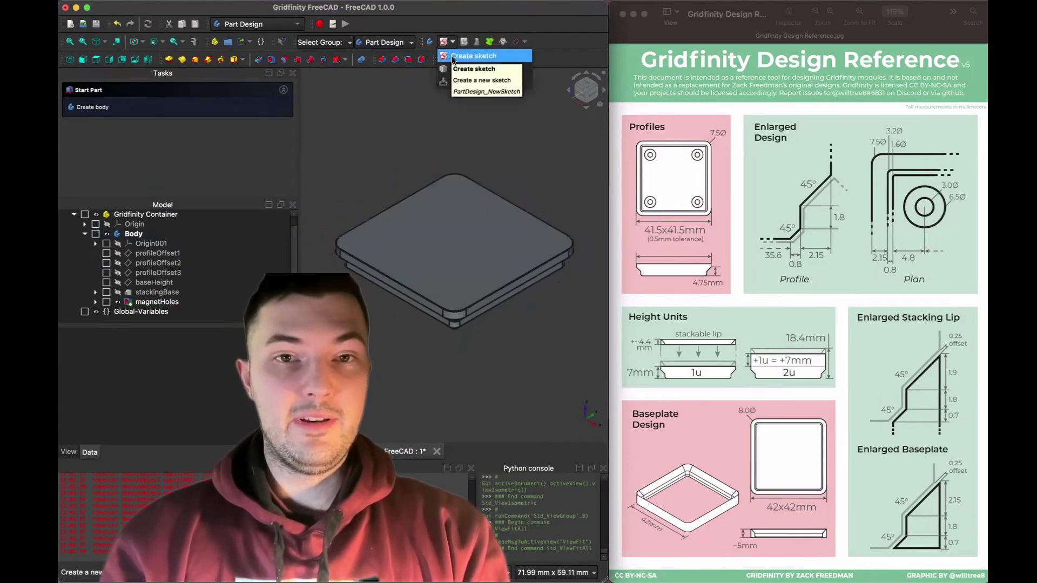
pyautogui.click(454, 56)
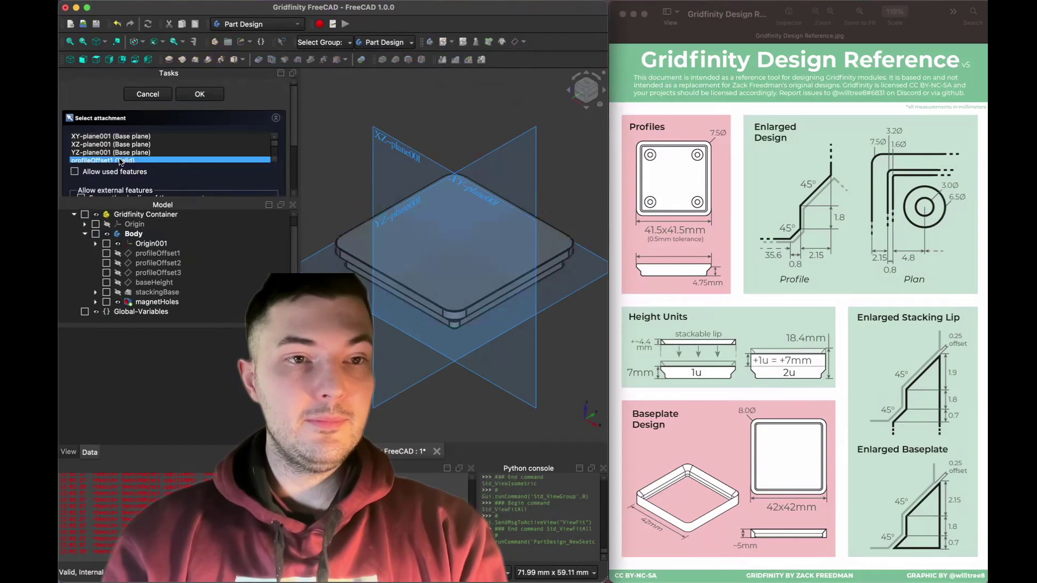
pyautogui.click(131, 139)
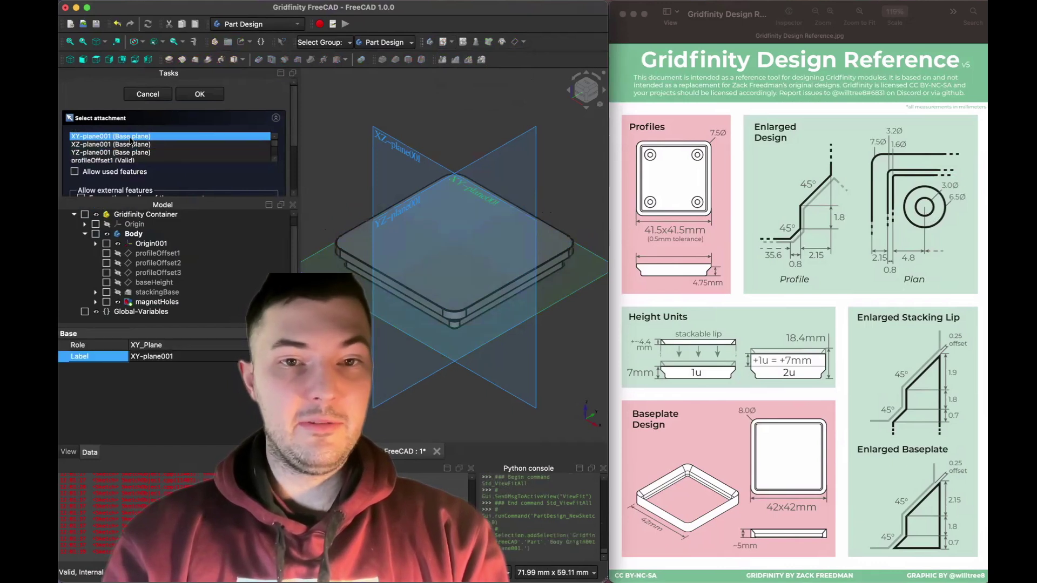
pyautogui.click(207, 100)
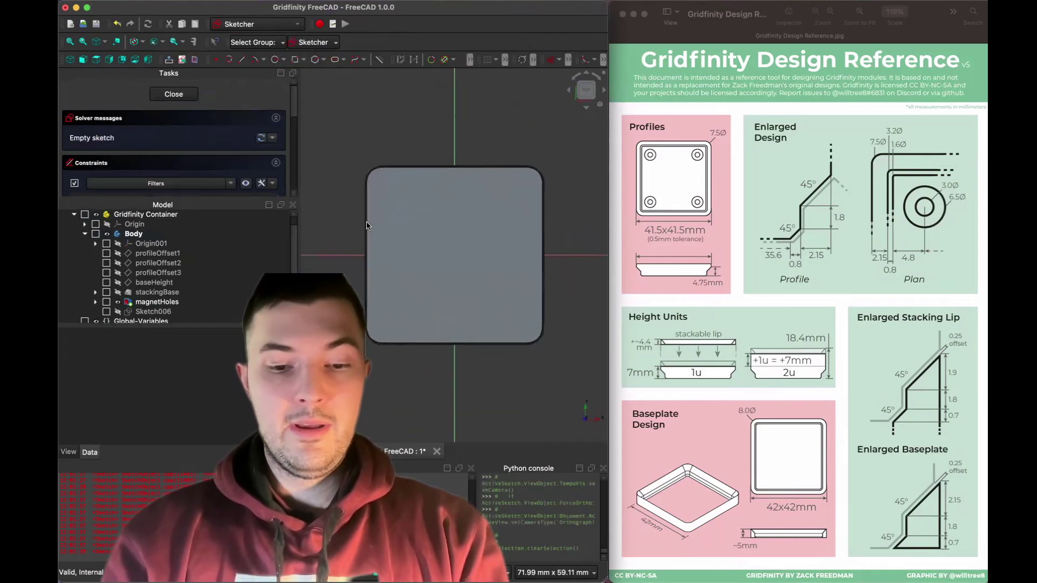
# Sketch four circles about 5 mm in diameter on the underside of the base, one near each magnet hole.
pyautogui.press('5')
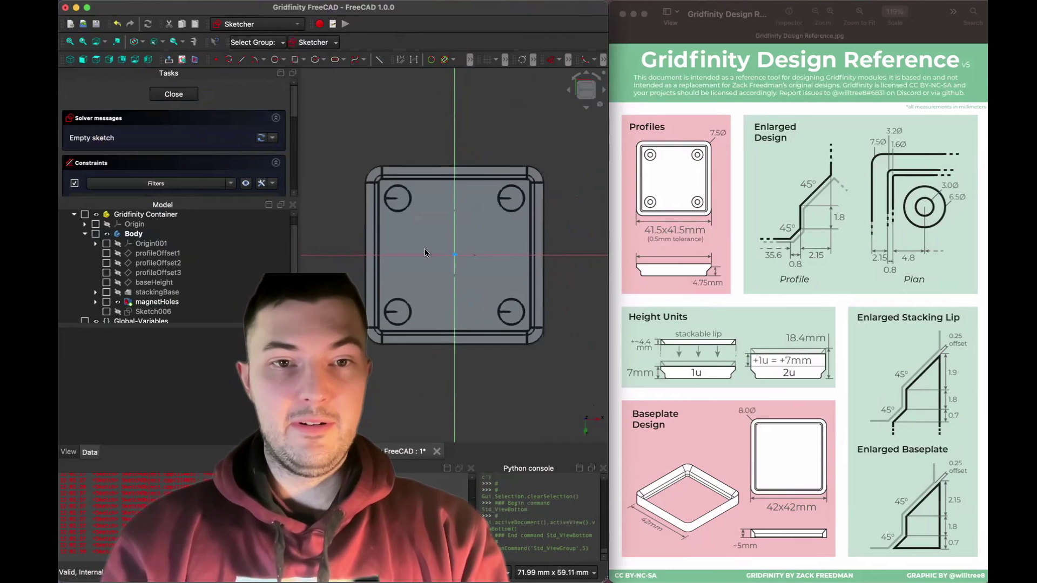
pyautogui.scroll(2, 429, 240)
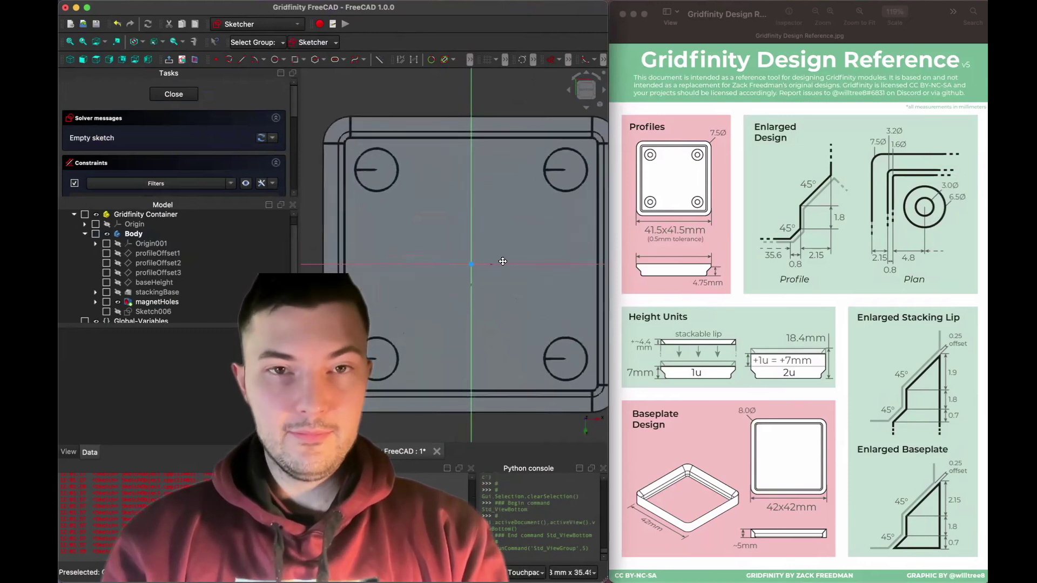
pyautogui.hscroll(2, 473, 257)
pyautogui.press('g')
pyautogui.press('c')
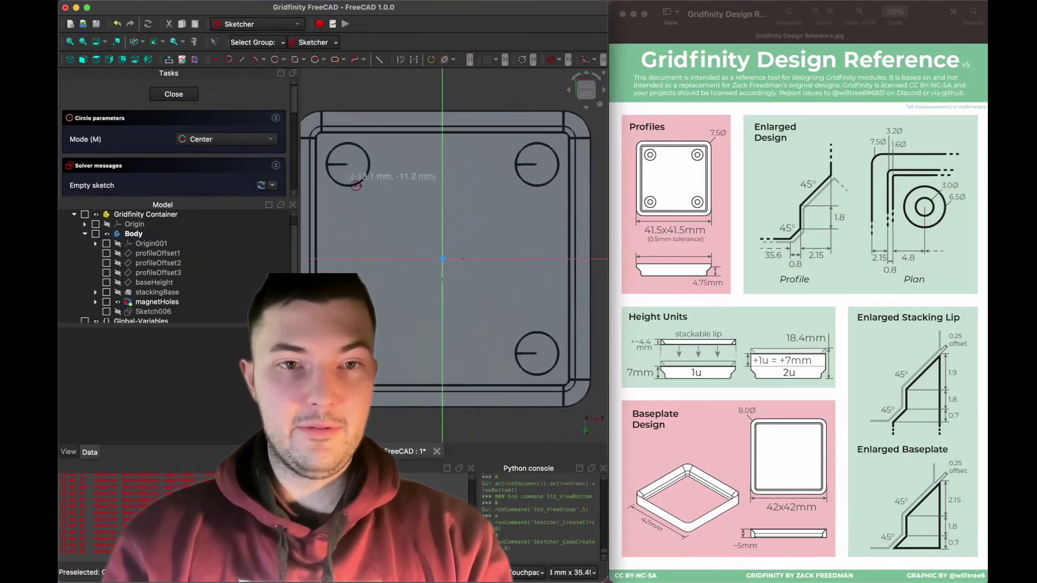
pyautogui.click(368, 179)
pyautogui.click(381, 187)
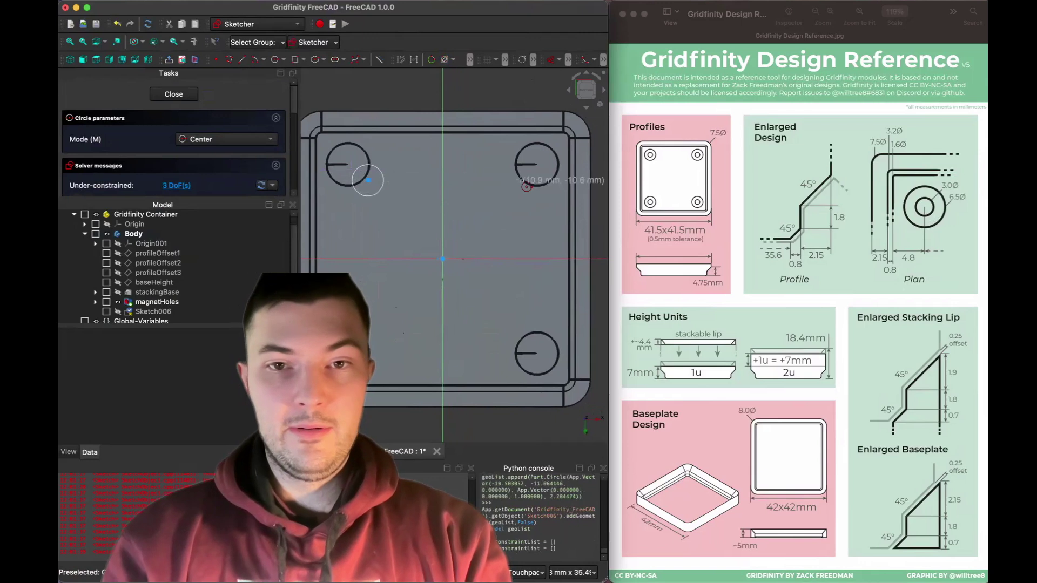
pyautogui.click(522, 179)
pyautogui.click(537, 186)
pyautogui.click(512, 340)
pyautogui.click(530, 350)
pyautogui.click(365, 358)
# Constrain the circle centres symmetrically, the upper and lower pairs about the vertical axis and the right-hand pair about the horizontal axis.
pyautogui.press('s')
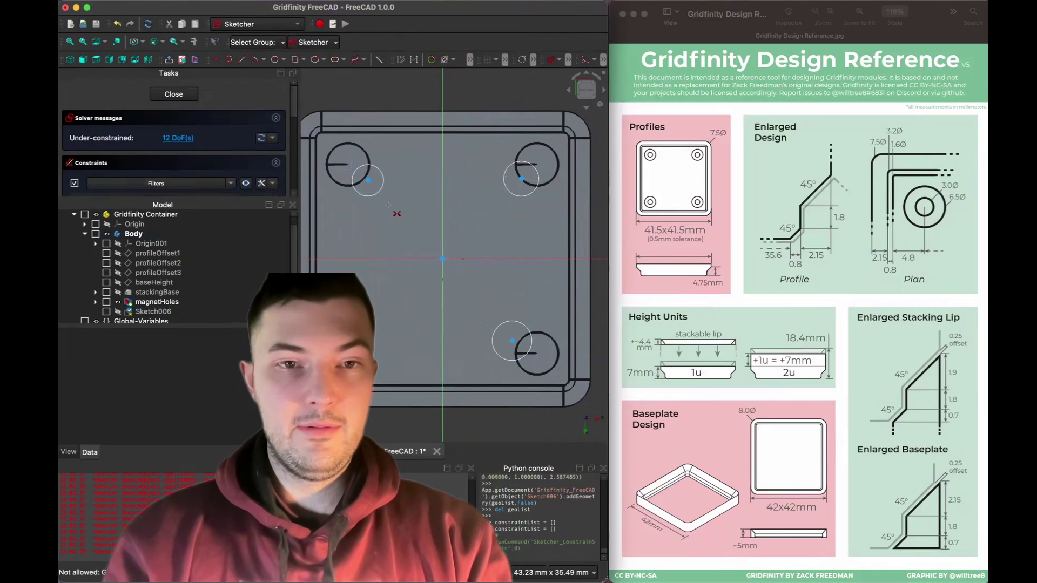
pyautogui.click(368, 180)
pyautogui.click(522, 178)
pyautogui.click(442, 163)
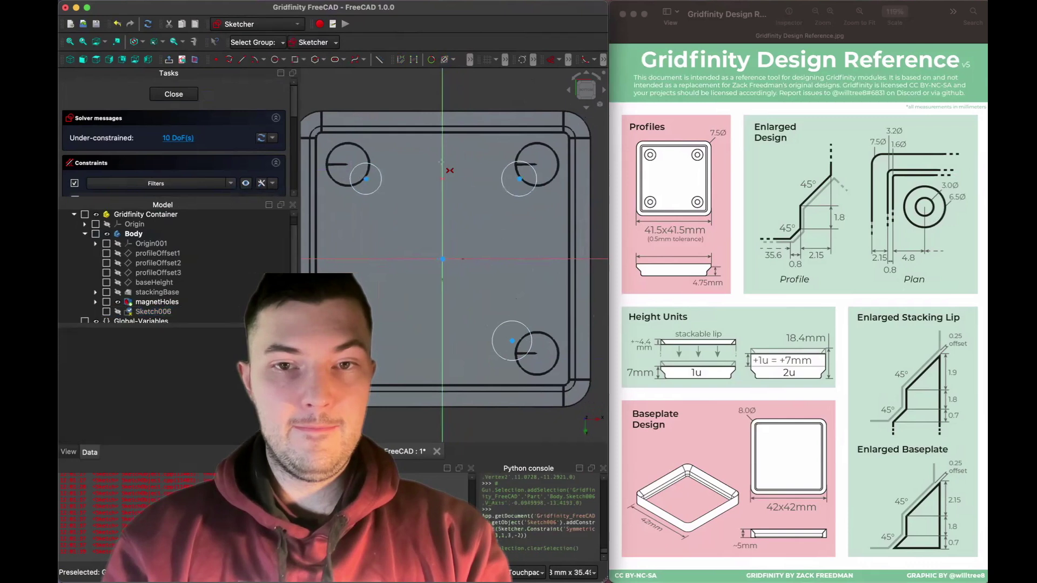
pyautogui.click(520, 179)
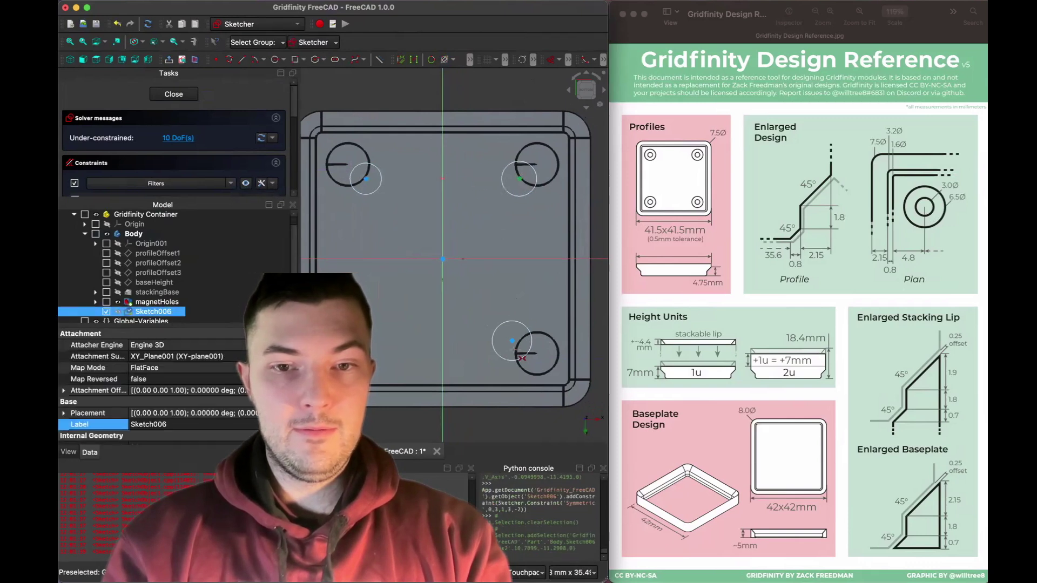
pyautogui.click(511, 340)
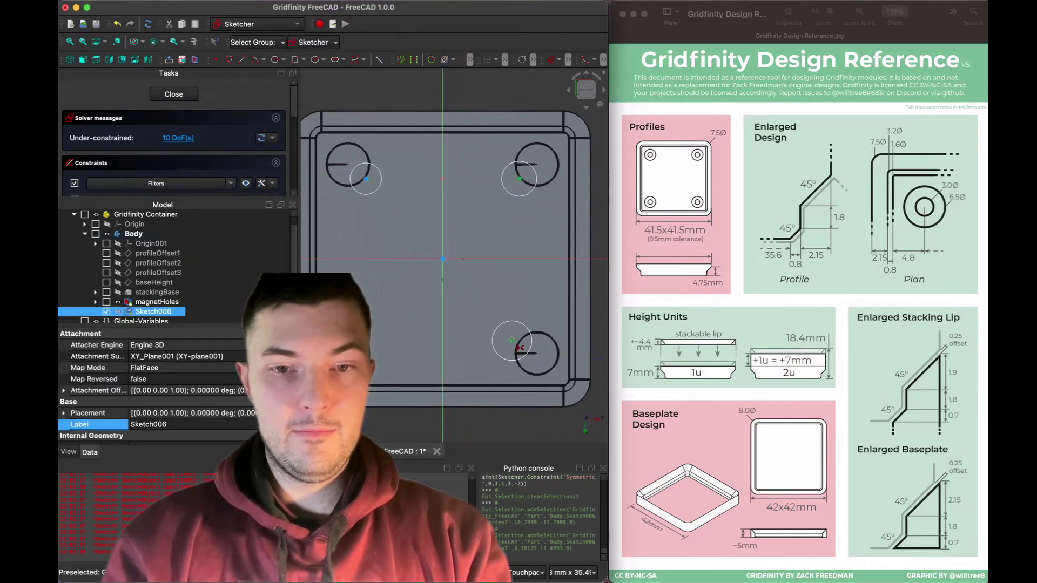
pyautogui.click(508, 259)
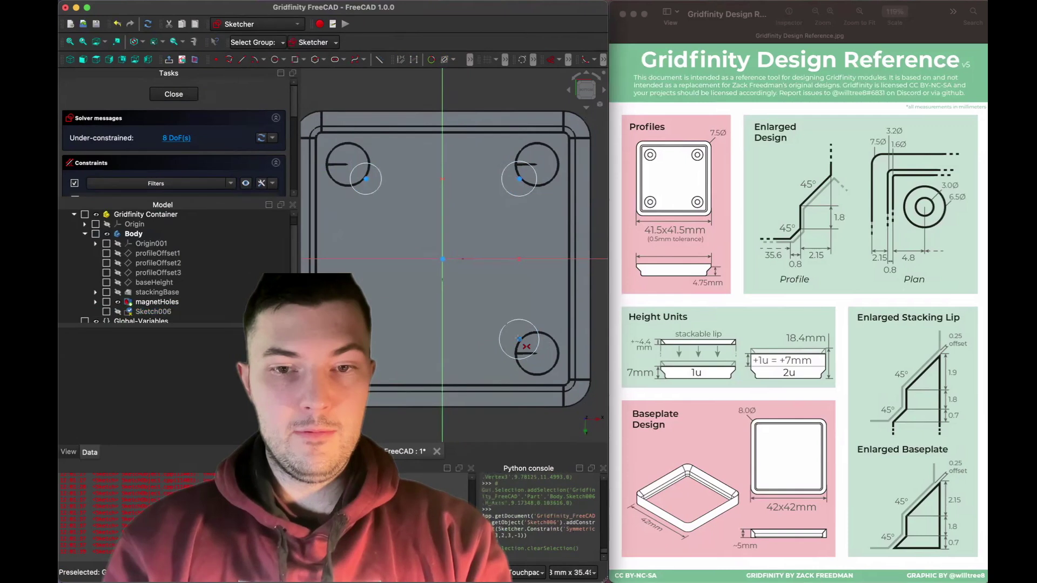
pyautogui.click(519, 339)
pyautogui.click(348, 360)
pyautogui.click(443, 341)
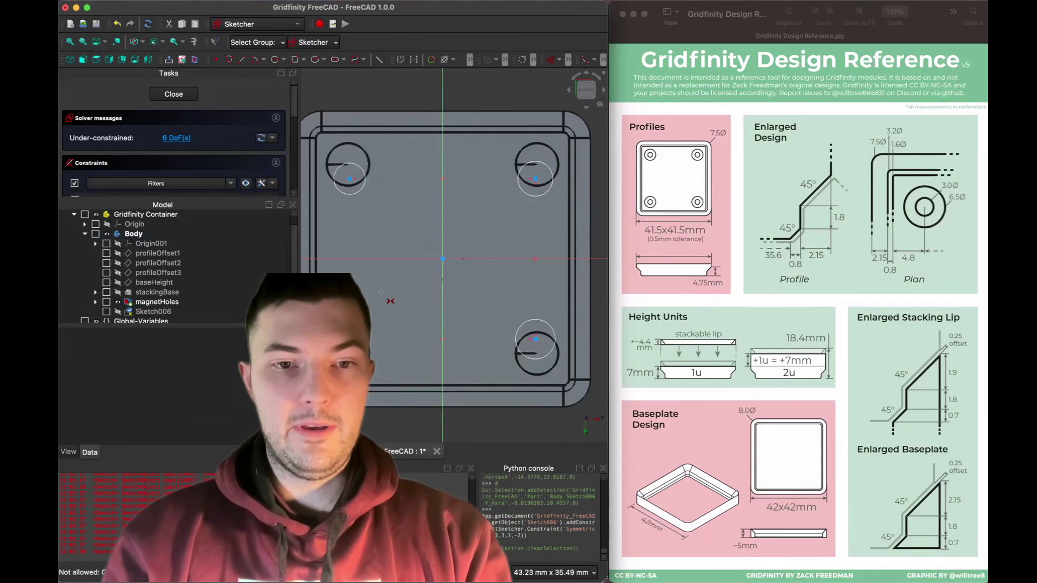
# Constrain the two upper circles equal to each other, and the two lower circles equal to each other.
pyautogui.press('s')
pyautogui.click(513, 180)
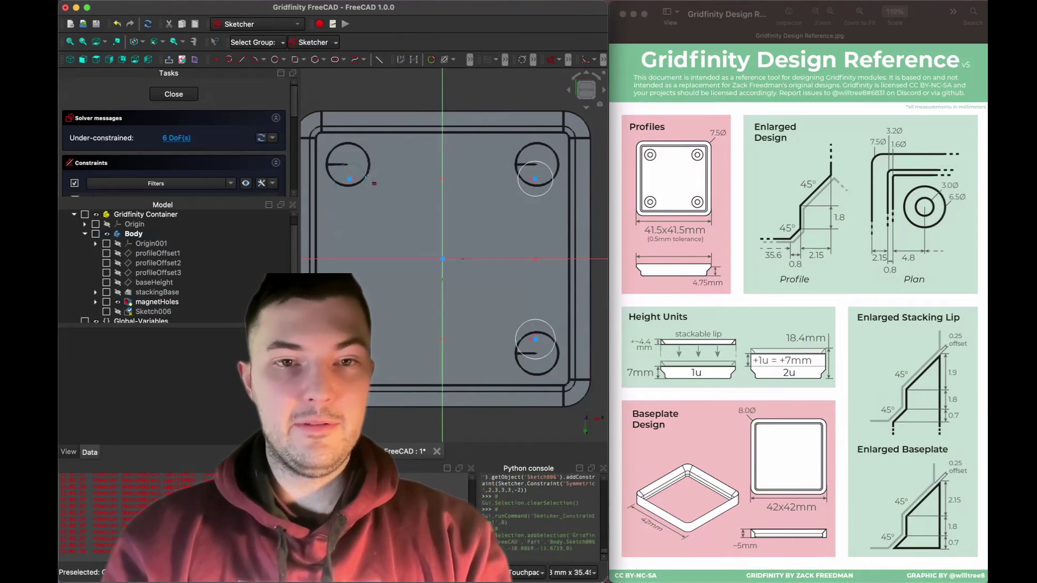
pyautogui.click(517, 180)
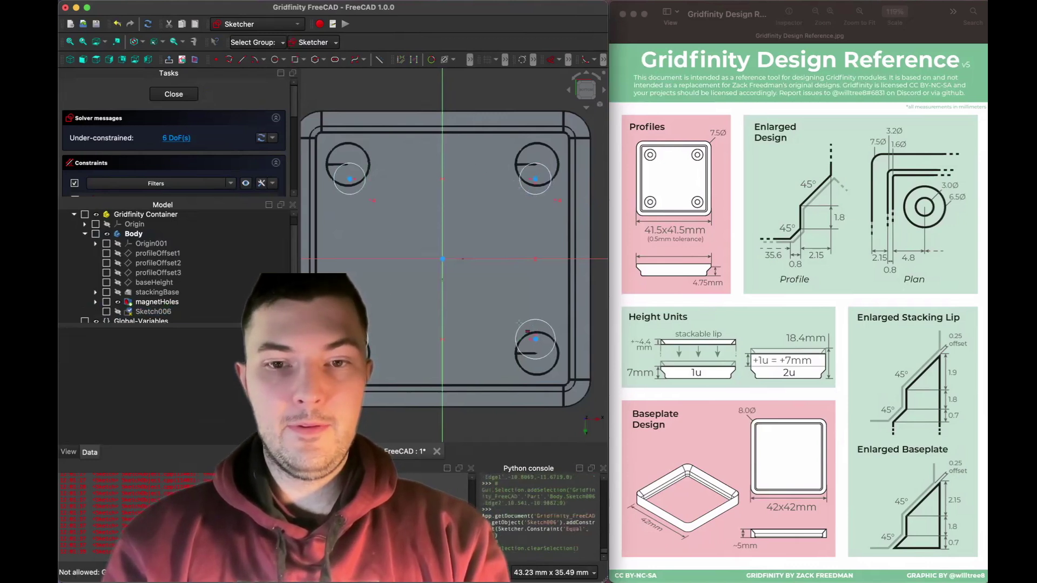
pyautogui.click(519, 323)
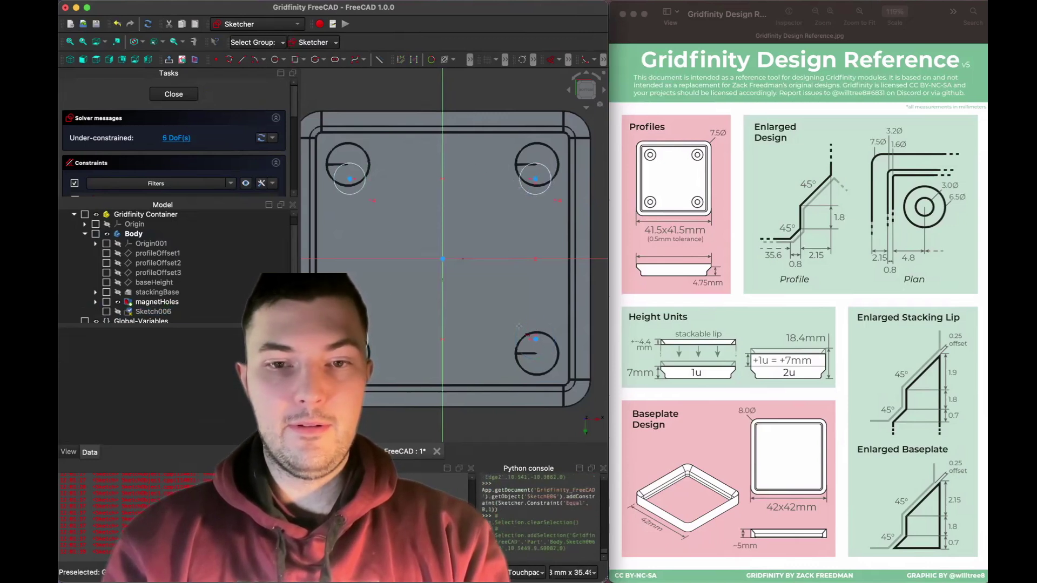
pyautogui.click(364, 326)
pyautogui.scroll(3, 372, 198)
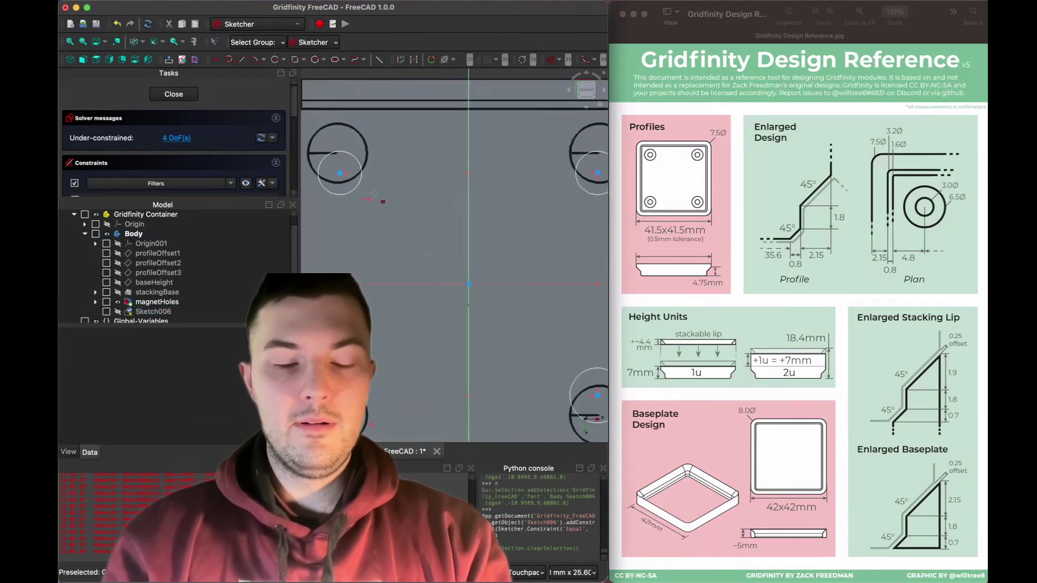
pyautogui.press('k')
pyautogui.press('o')
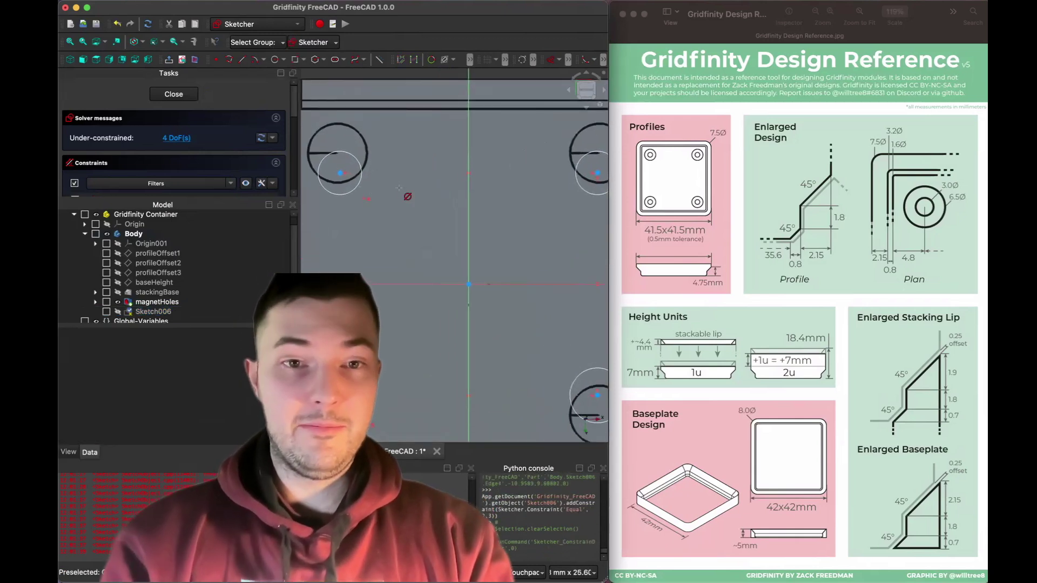
pyautogui.click(360, 176)
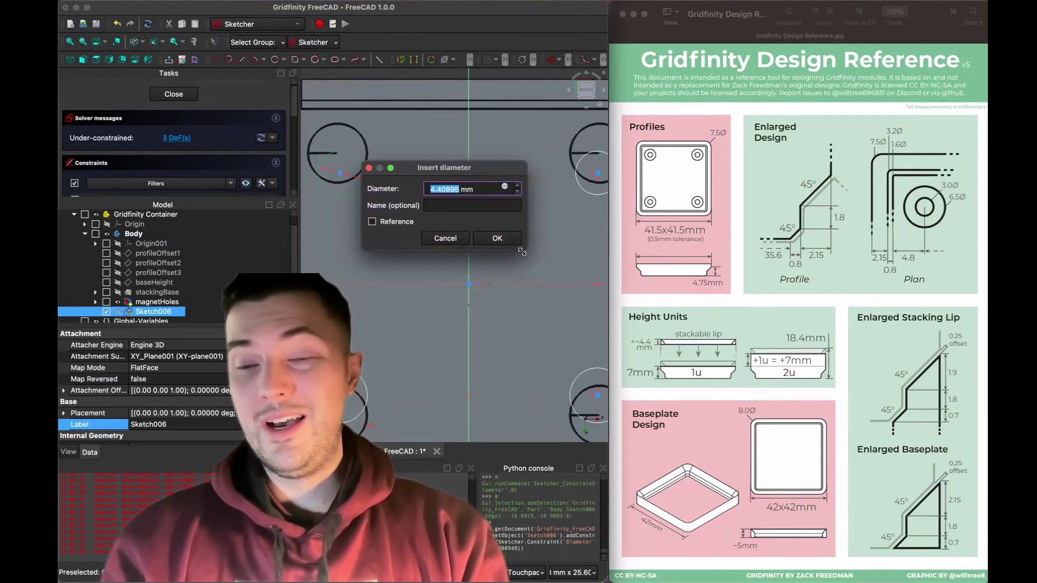
pyautogui.click(457, 239)
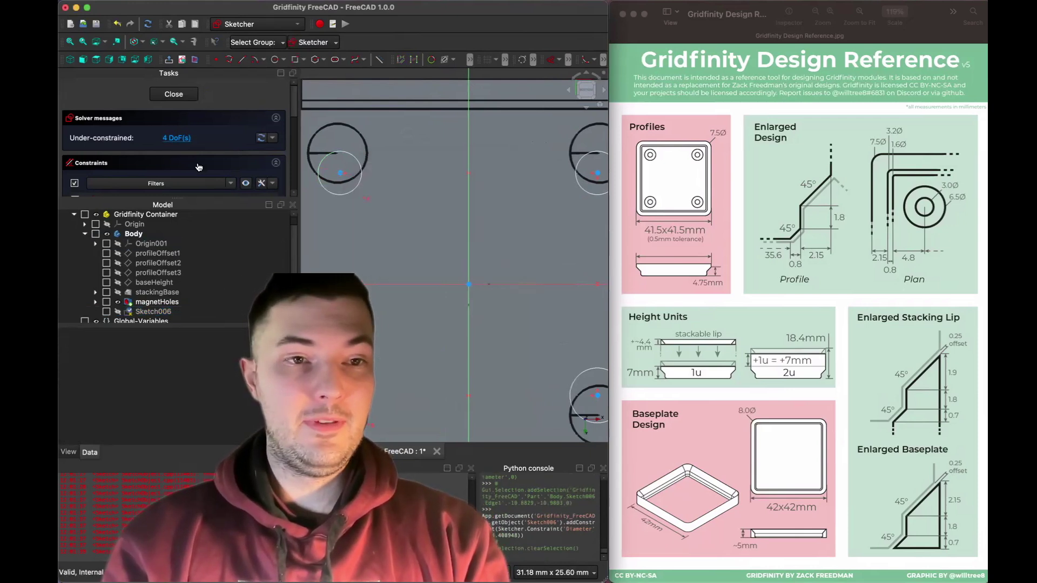
# Leave the sketch and add a length property named screwDiameter, in group Base, to the Global-Variables set.
pyautogui.click(180, 97)
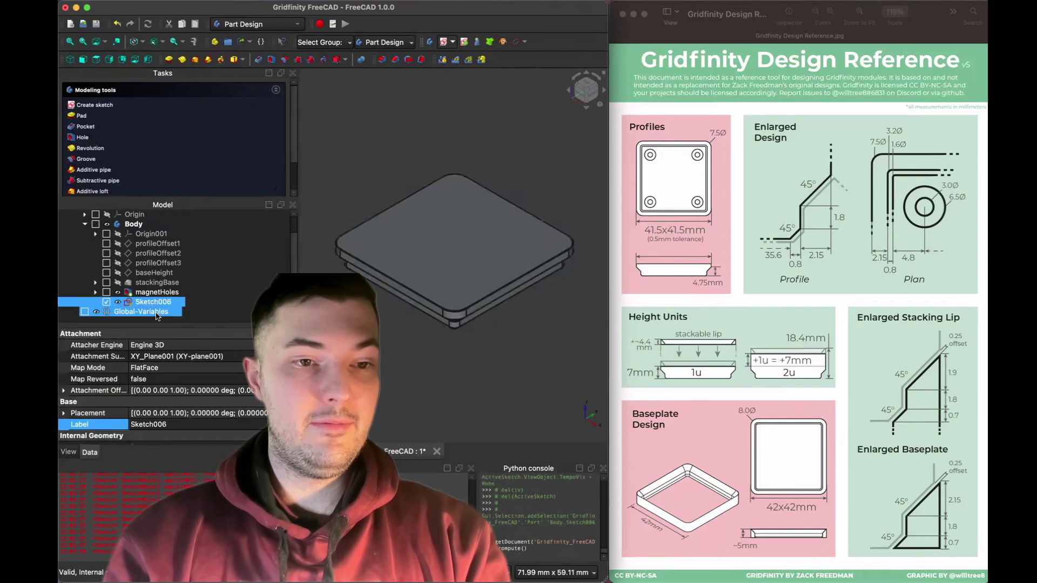
pyautogui.click(154, 313)
pyautogui.rightClick(177, 408)
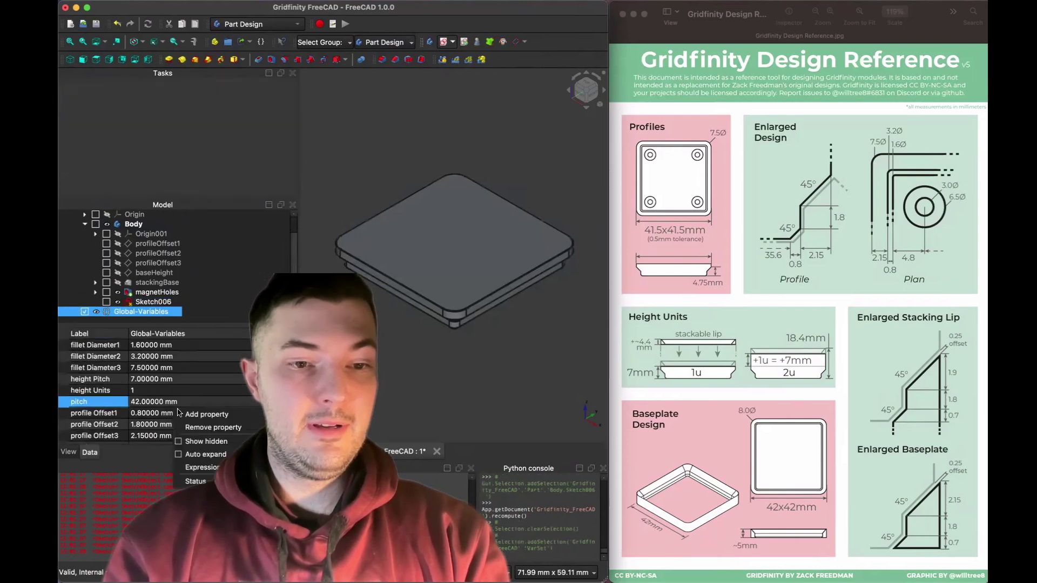
pyautogui.click(196, 415)
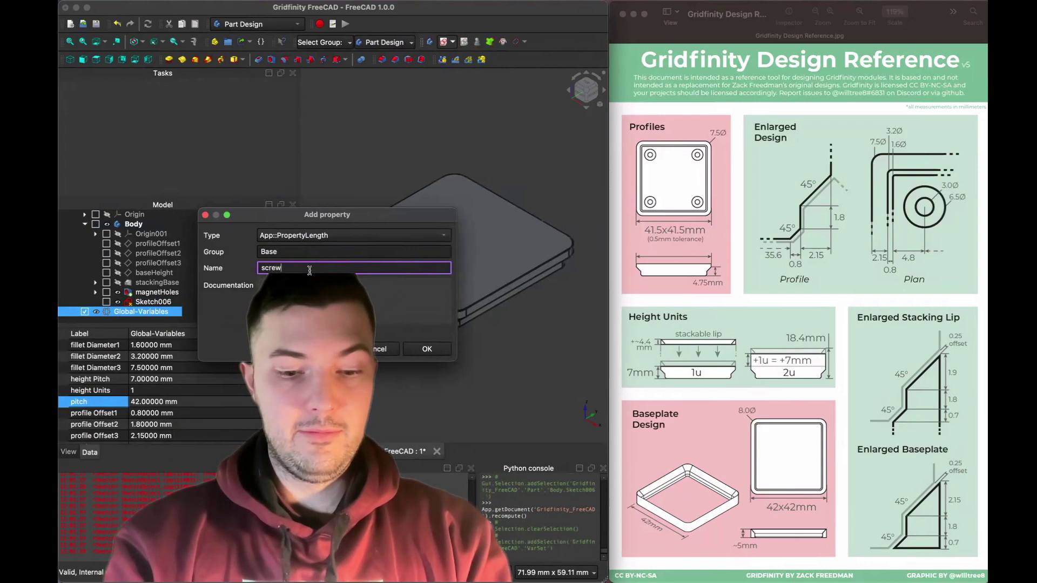
pyautogui.press('Return')
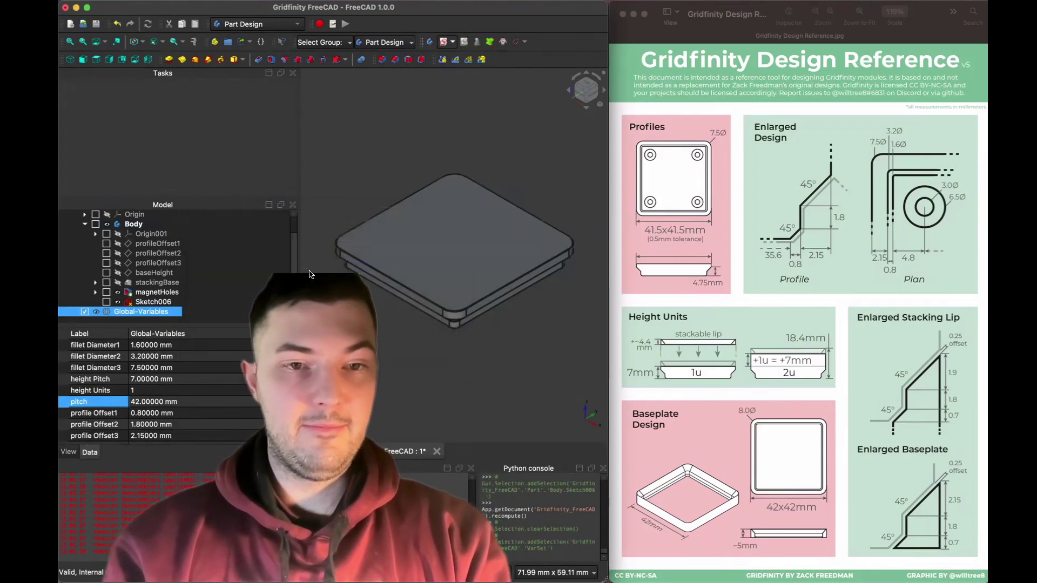
# Set the screw Diameter variable in Global-Variables to 3 mm.
pyautogui.scroll(-3, 152, 419)
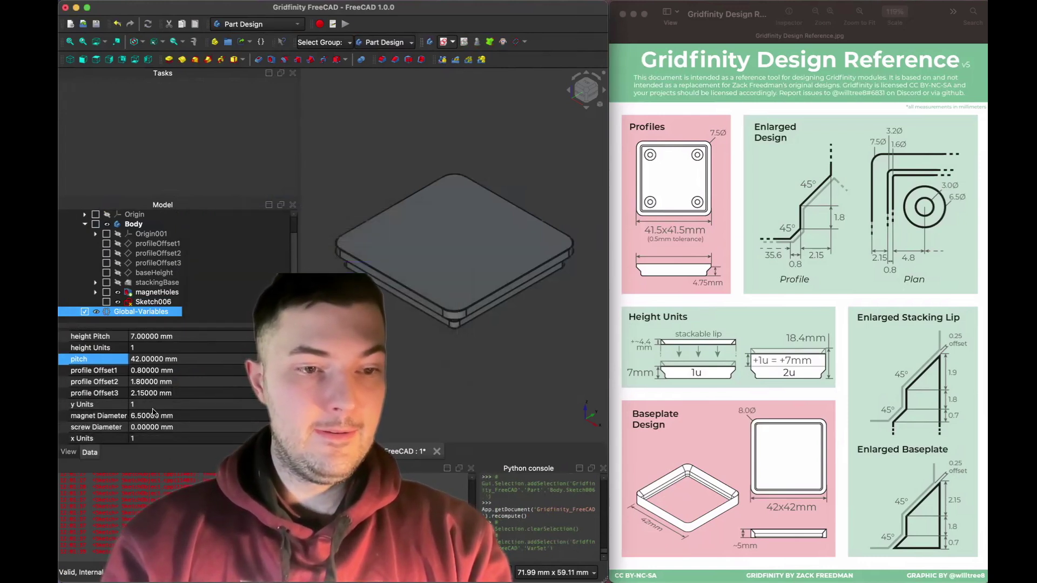
pyautogui.click(138, 424)
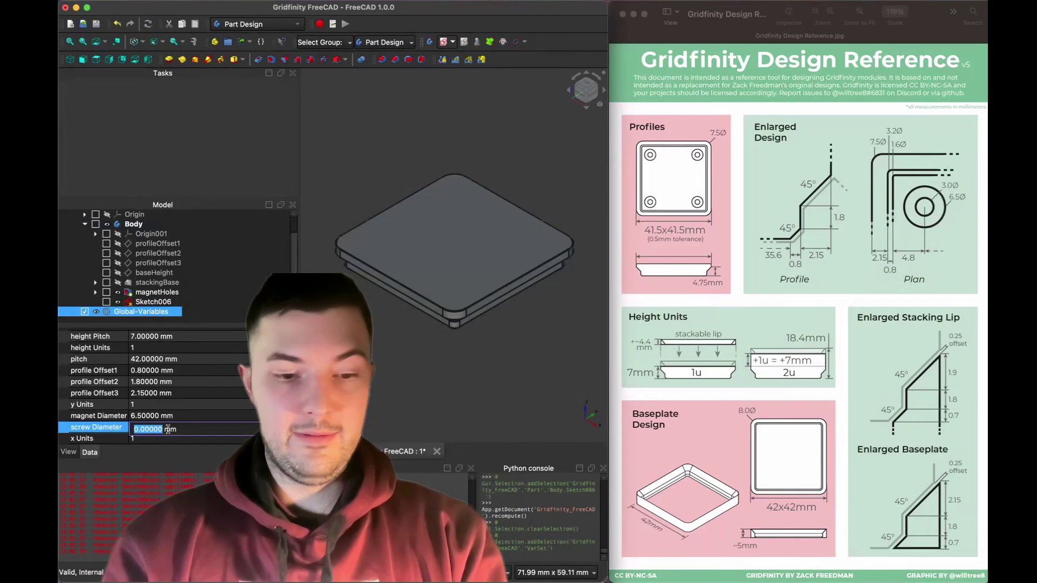
pyautogui.write('3')
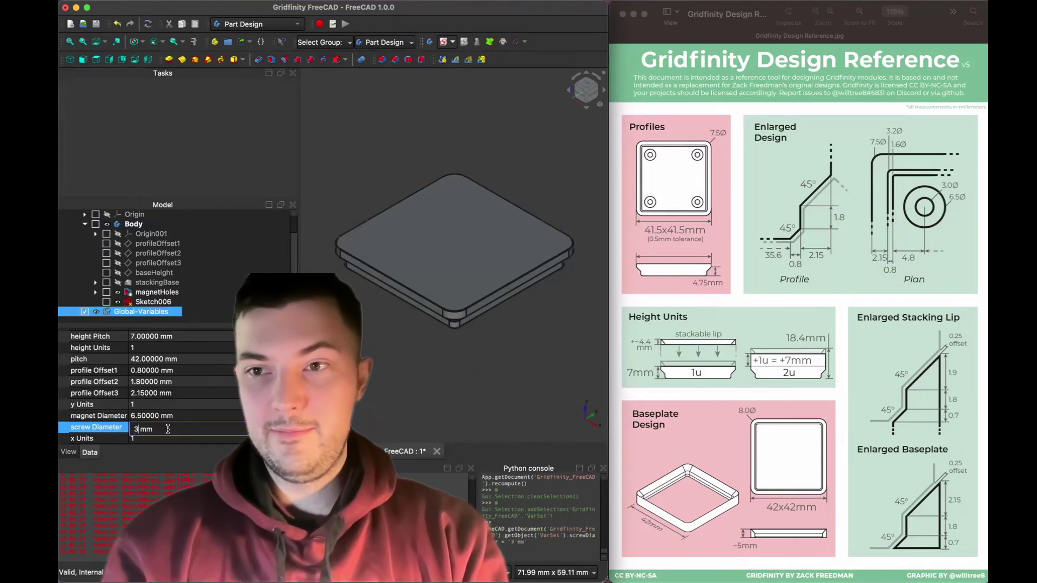
# Reopen Sketch006 for editing and show it from the underside of the base.
pyautogui.scroll(3, 140, 391)
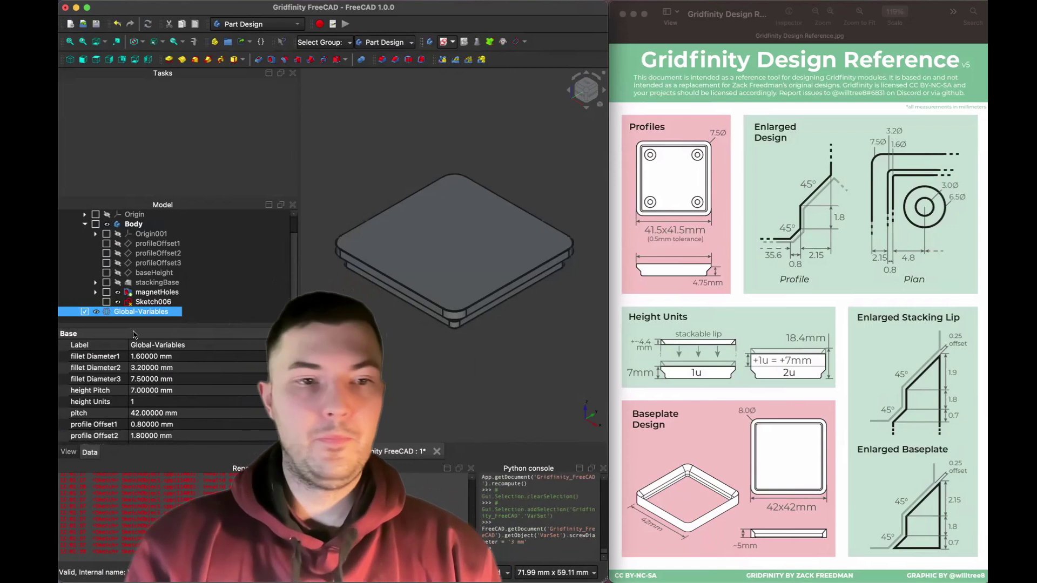
pyautogui.click(149, 304)
pyautogui.doubleClick(173, 302)
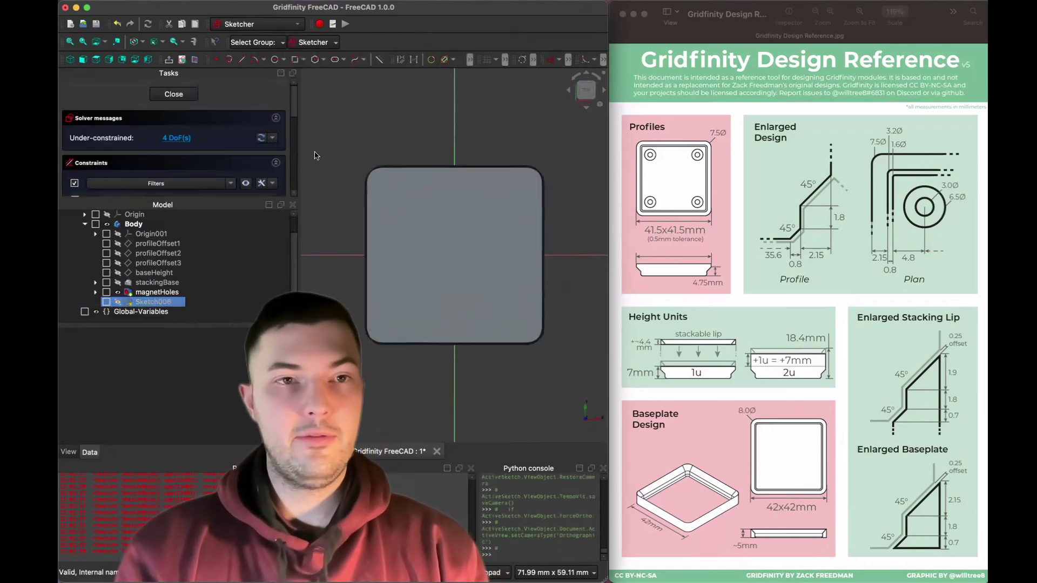
pyautogui.press('5')
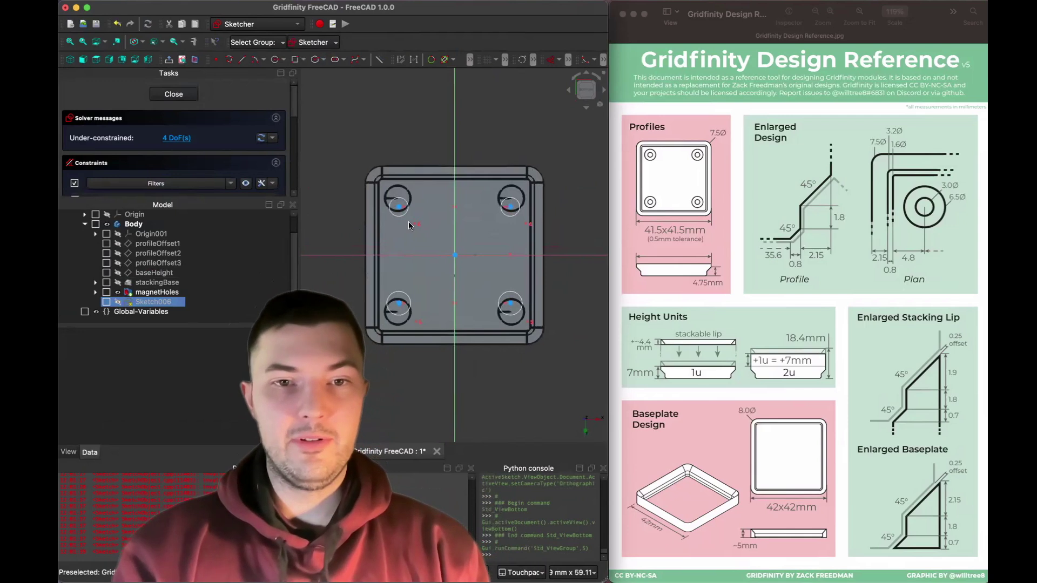
# Constrain the upper-left circle's diameter with the expression <<Global-Variables>>.screwDiameter.
pyautogui.scroll(3, 409, 225)
pyautogui.press('k')
pyautogui.press('o')
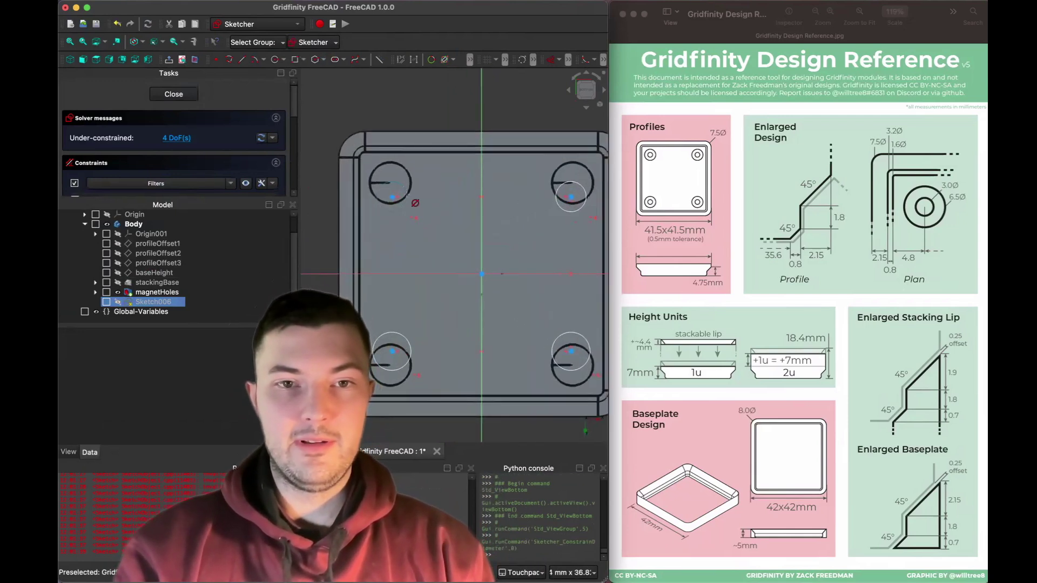
pyautogui.click(410, 197)
pyautogui.write('=')
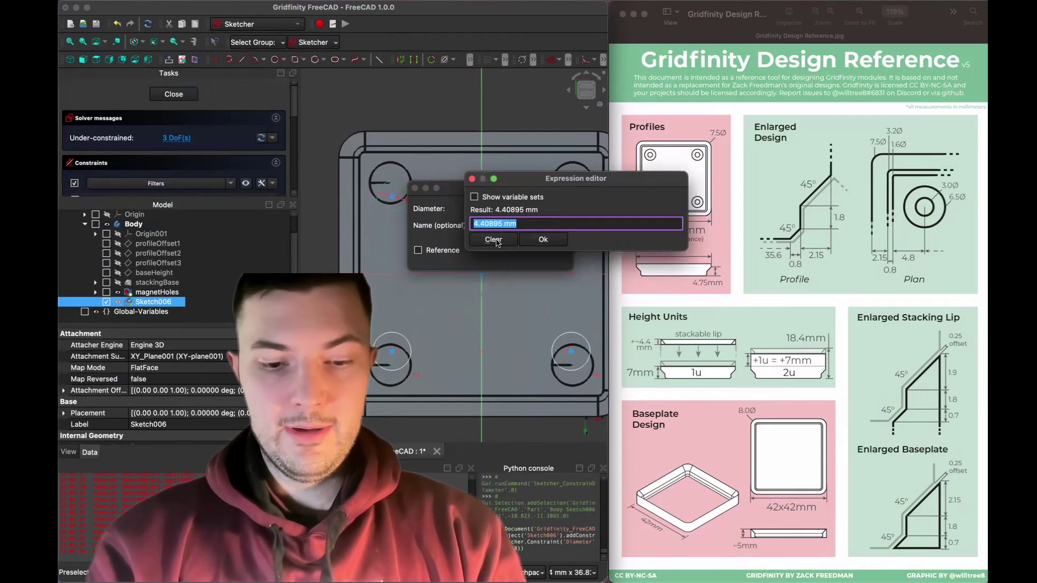
pyautogui.write('m')
pyautogui.write('gl')
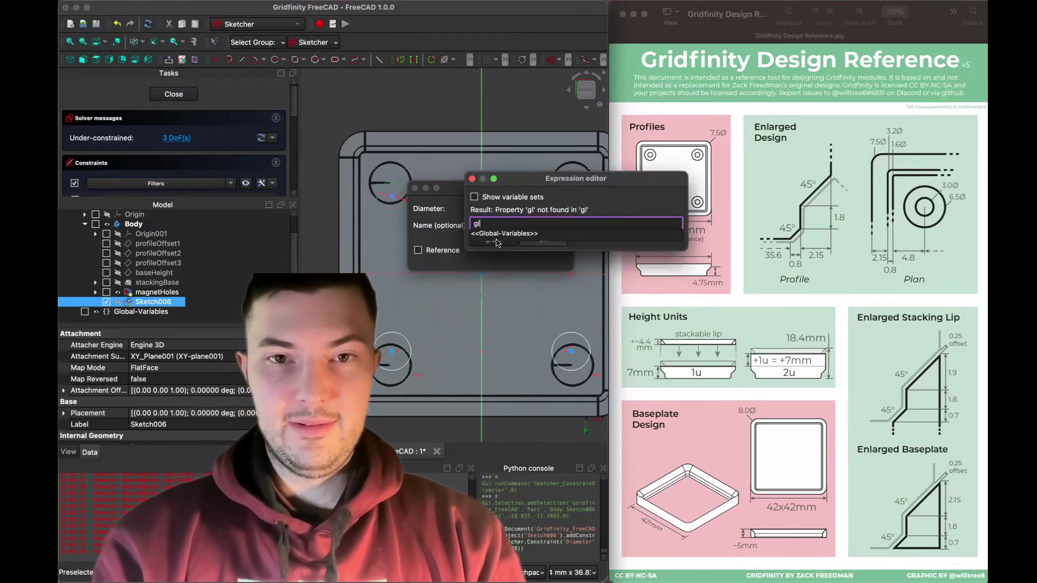
pyautogui.press('Down')
pyautogui.press('Return')
pyautogui.write('.sc')
pyautogui.press('Down')
pyautogui.press('Return')
pyautogui.press('Return')
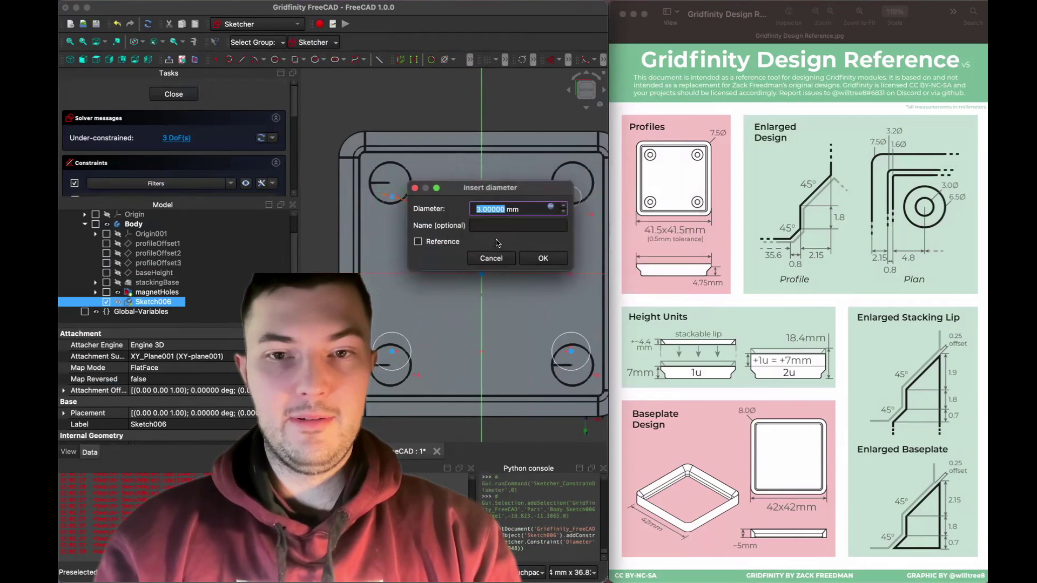
pyautogui.press('Return')
# Constrain the lower-right circle equal to the upper-right circle so both pairs share the same diameter.
pyautogui.scroll(-2, 458, 230)
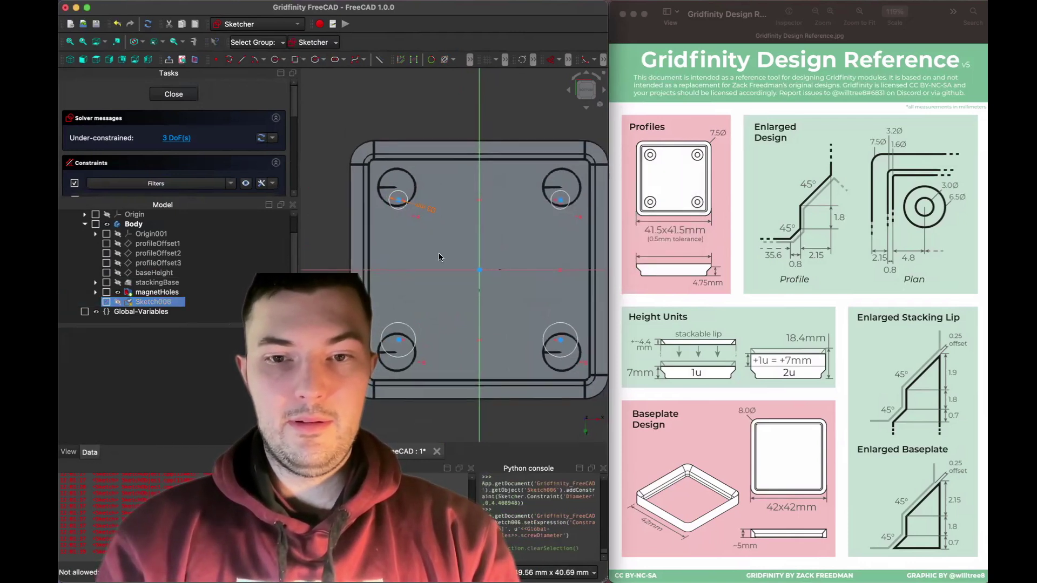
pyautogui.press('e')
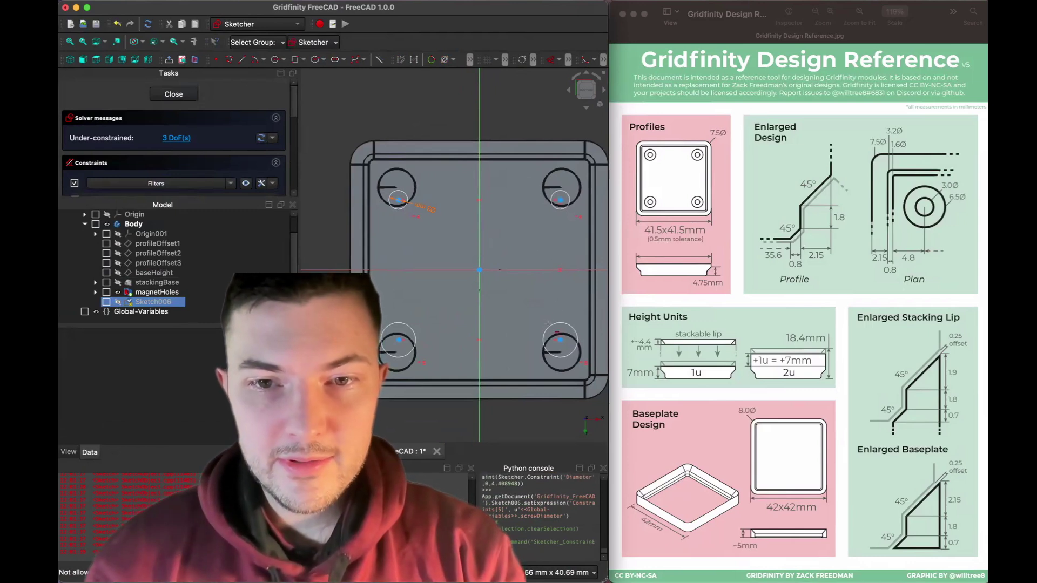
pyautogui.click(549, 325)
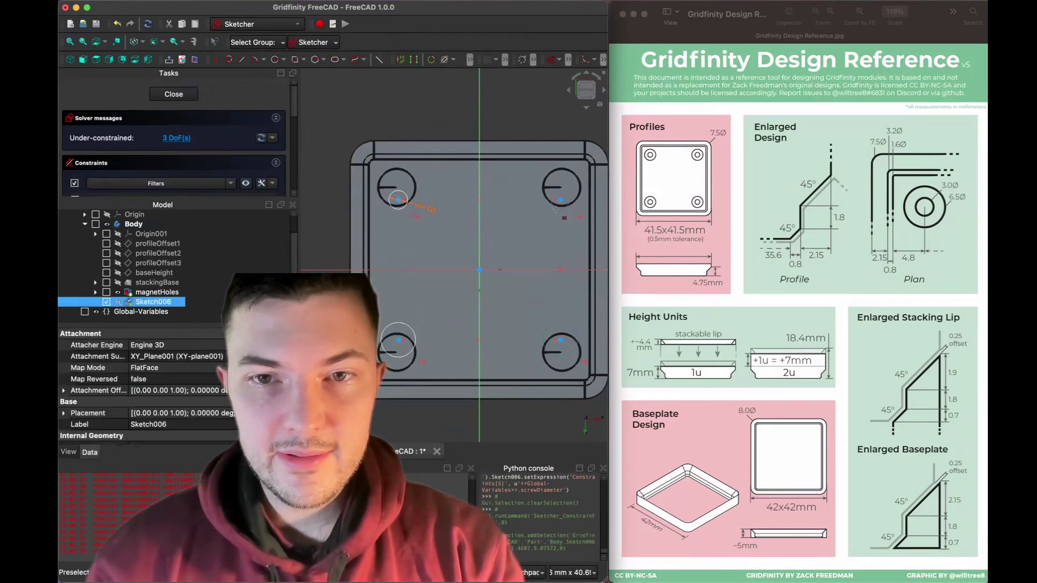
pyautogui.click(557, 332)
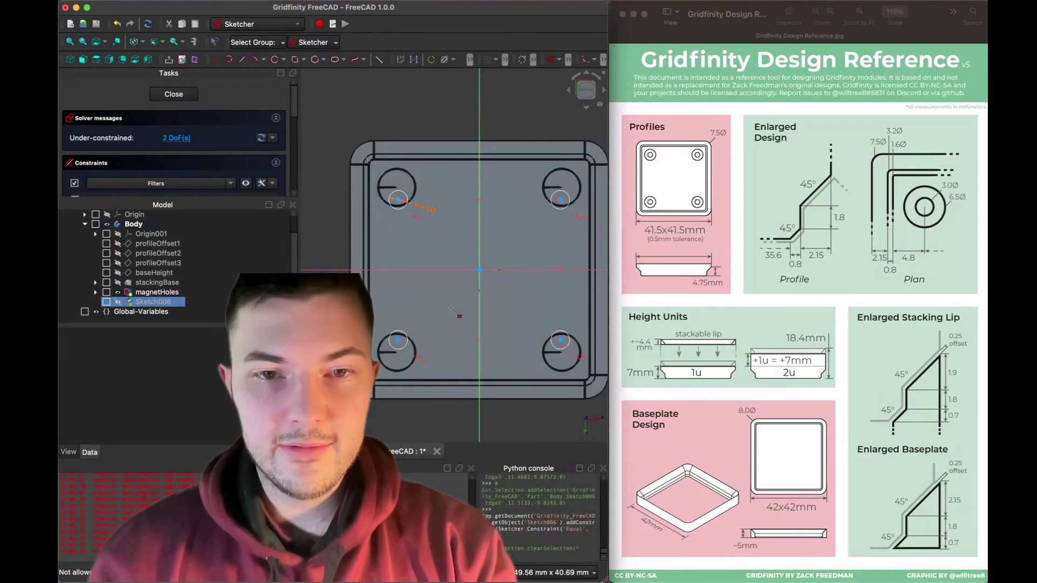
# Project the upper and left inner edges of the base's underside into the sketch as external geometry.
pyautogui.scroll(2, 448, 234)
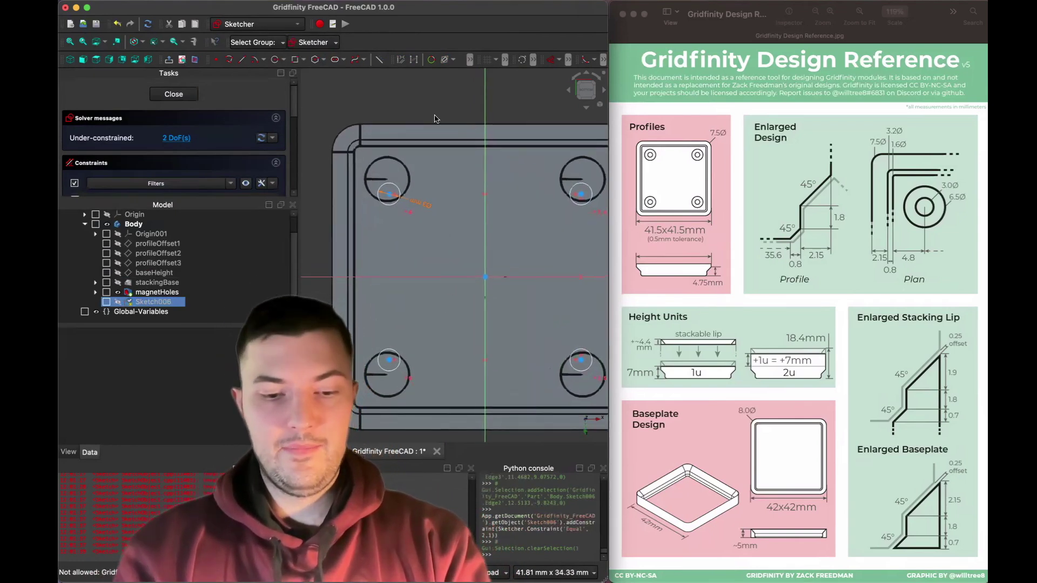
pyautogui.press('g')
pyautogui.press('x')
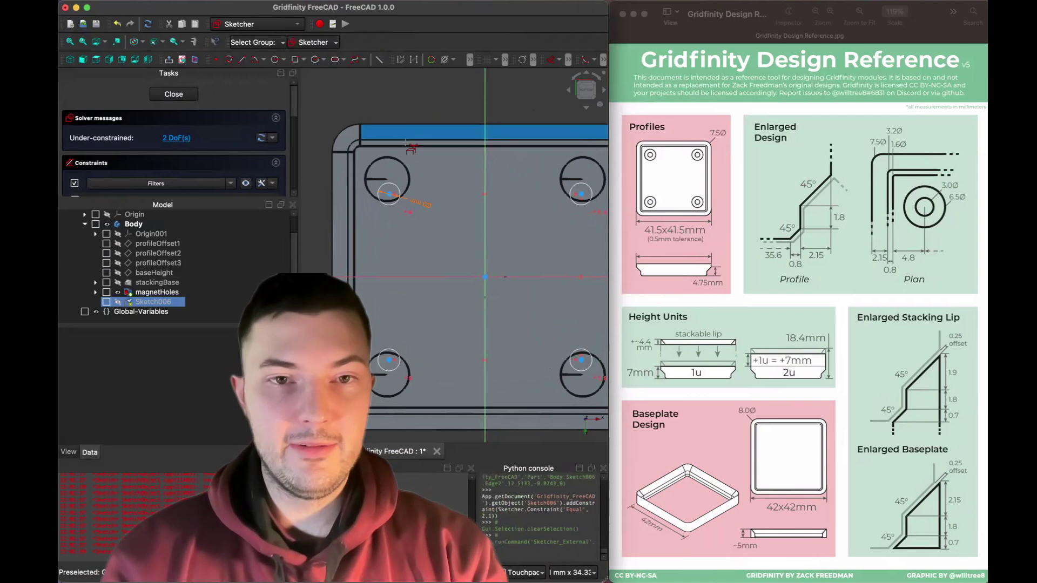
pyautogui.click(400, 146)
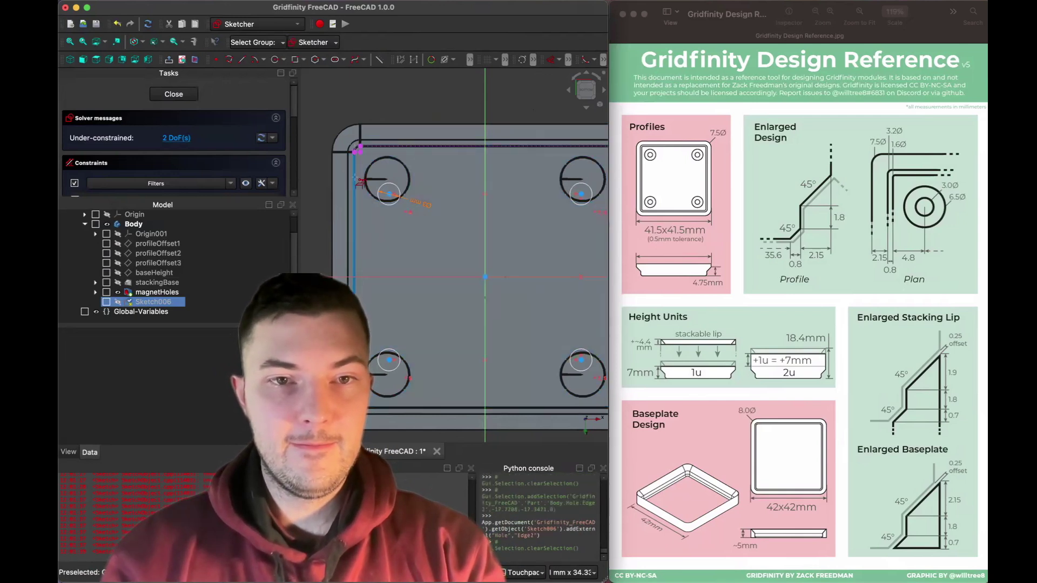
# Dimension the vertical distance from the upper-left circle's centre to the projected upper edge.
pyautogui.scroll(3, 385, 233)
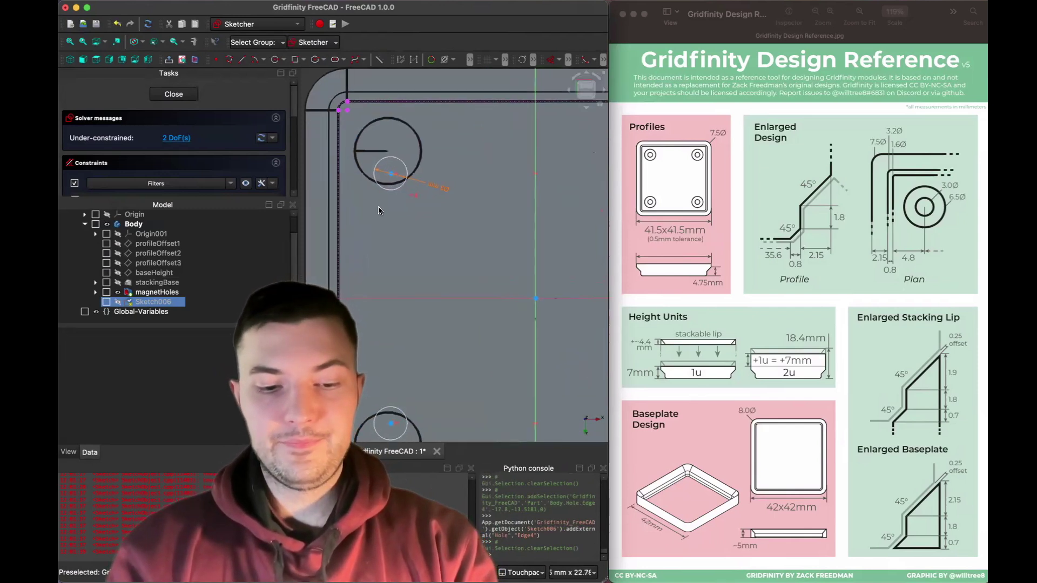
pyautogui.press('d')
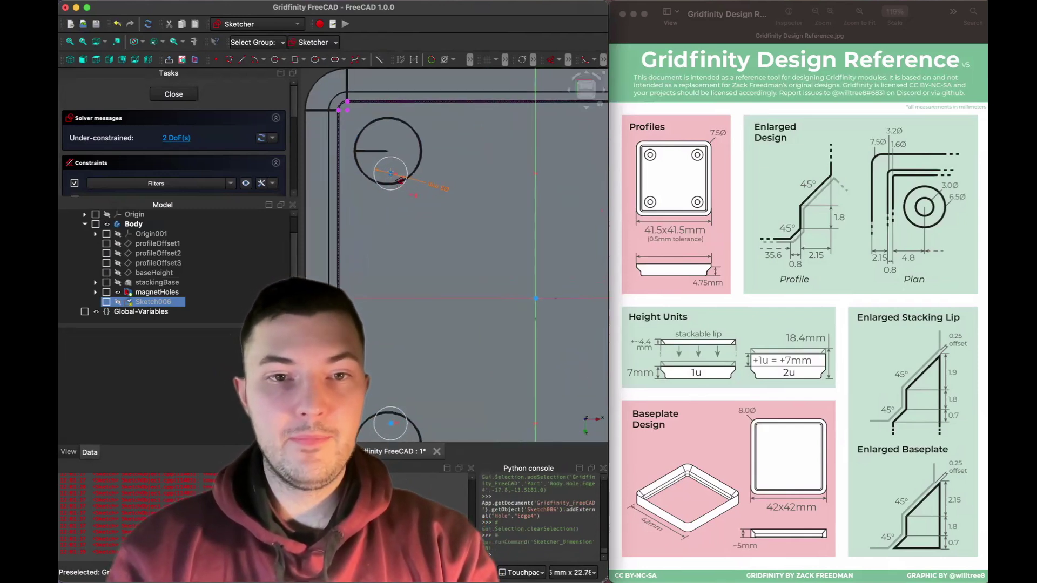
pyautogui.click(391, 174)
pyautogui.click(395, 103)
pyautogui.click(406, 138)
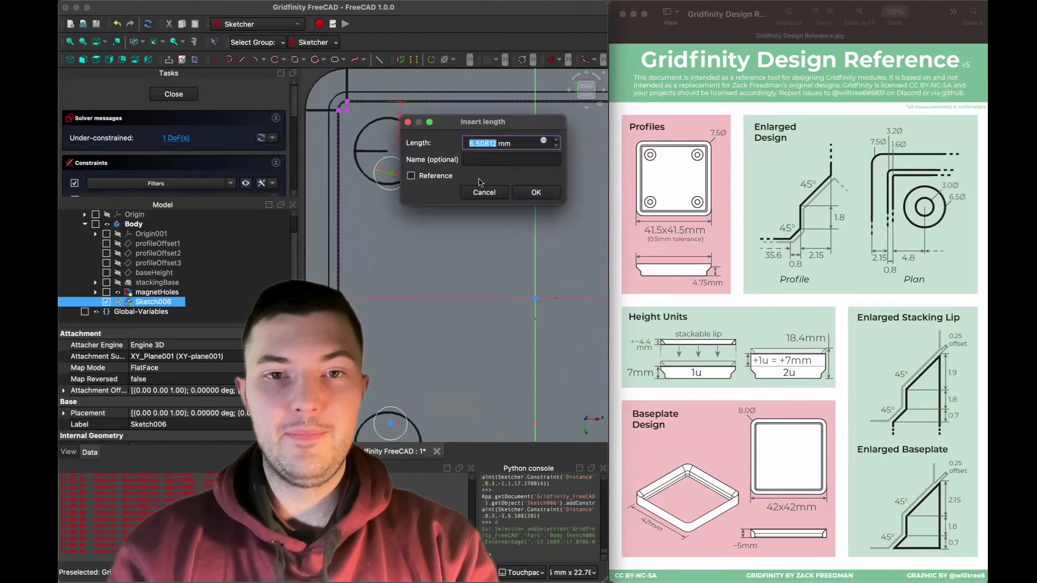
# Enter the expression <<Sketch005>>.Constraints.placmentY for the vertical distance between the upper-left circle's centre and the projected upper edge.
pyautogui.click(542, 142)
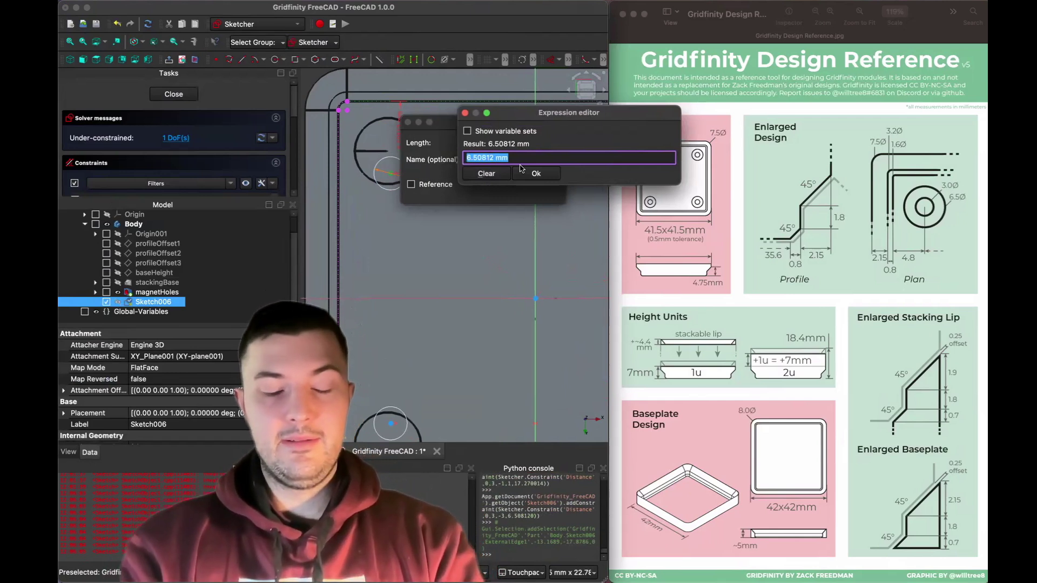
pyautogui.write('ske')
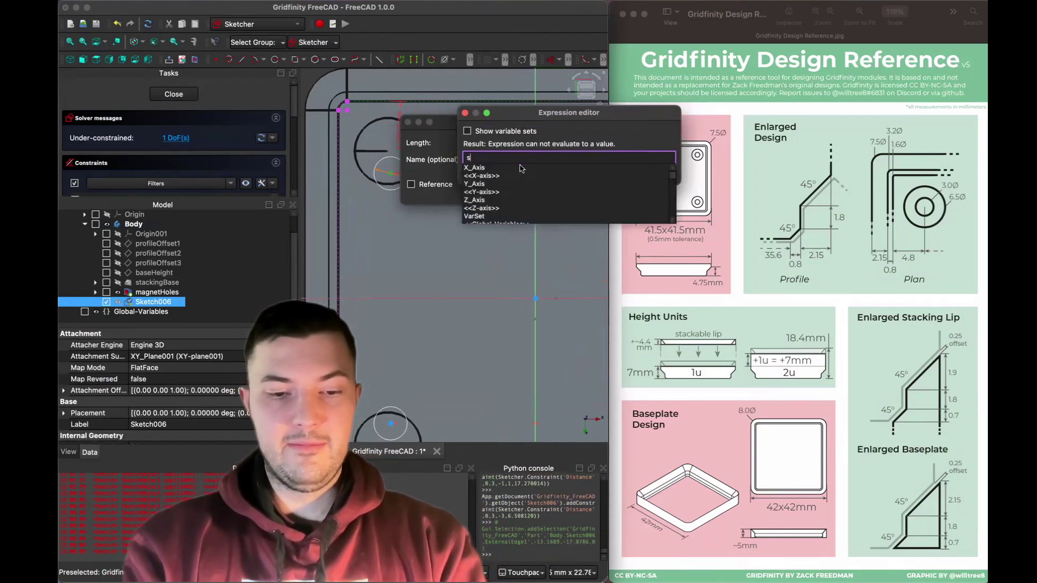
pyautogui.press('Down')
pyautogui.press('Down')
pyautogui.press('Down')
pyautogui.press('Down')
pyautogui.press('Down')
pyautogui.press('Down')
pyautogui.press('Down')
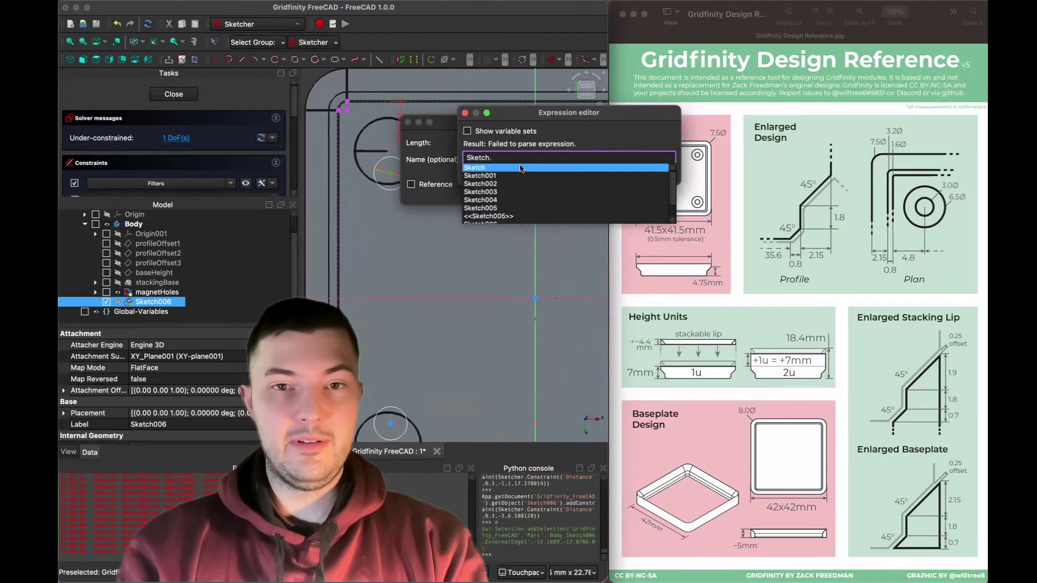
pyautogui.write('.')
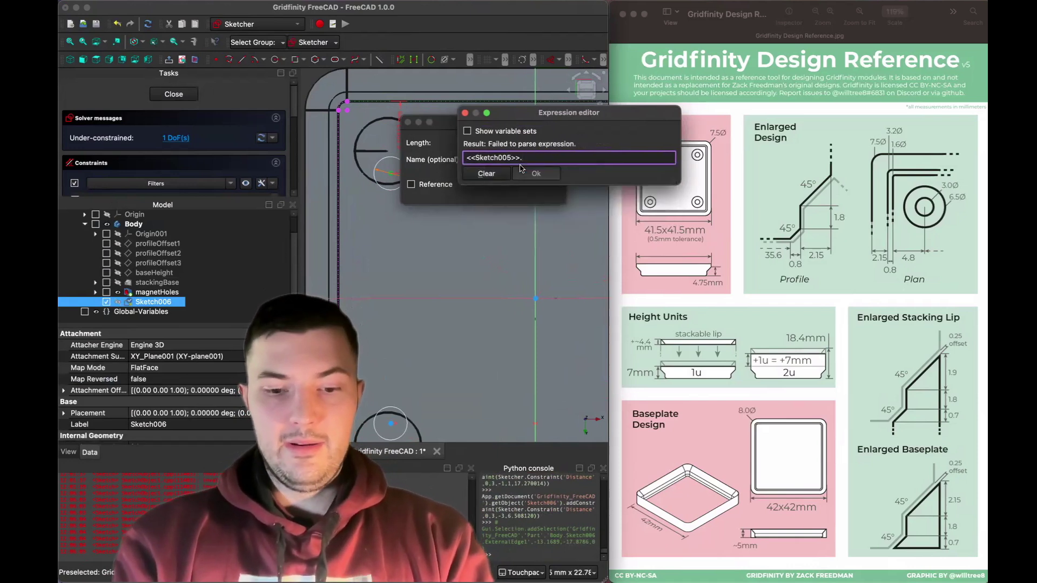
pyautogui.write('con')
pyautogui.click(521, 168)
pyautogui.write('.')
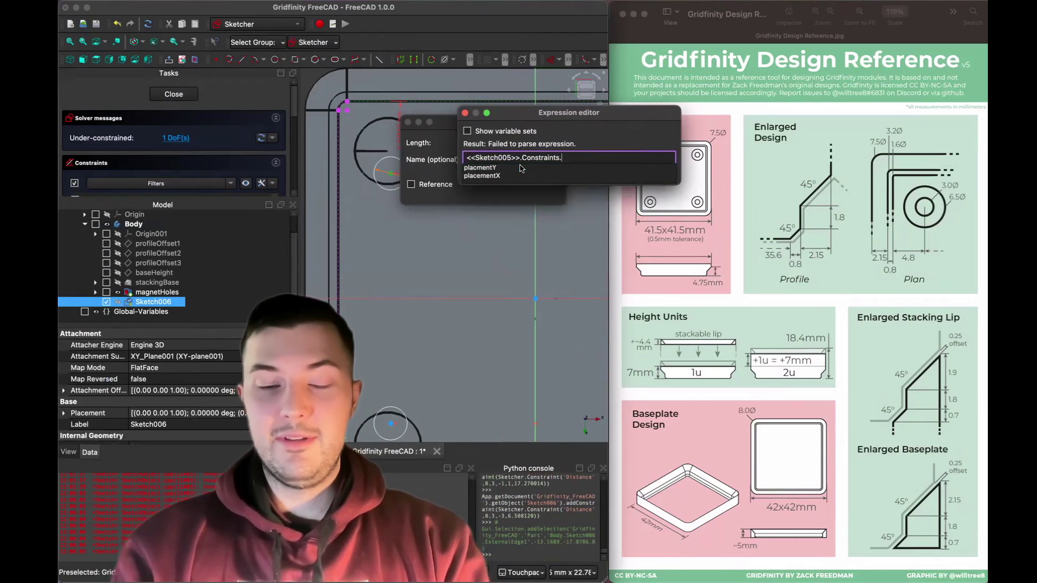
pyautogui.click(522, 169)
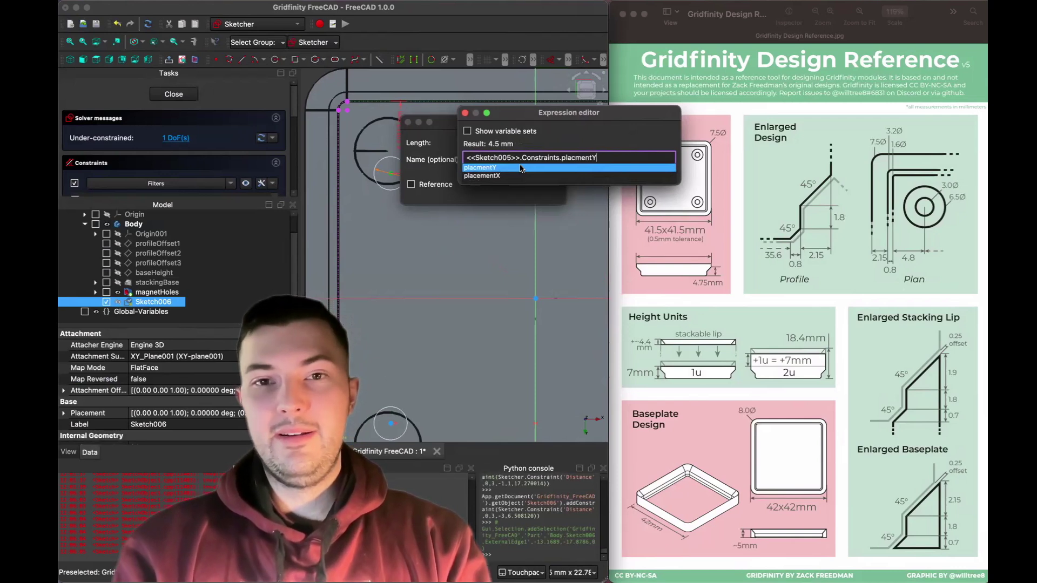
# Try referencing the constraint by index instead of name, as <<Sketch005>>.Constraints[0] and <<Sketch005>>.Constraints[2].
pyautogui.press('BackSpace')
pyautogui.press('BackSpace')
pyautogui.press('BackSpace')
pyautogui.press('BackSpace')
pyautogui.press('BackSpace')
pyautogui.press('BackSpace')
pyautogui.press('BackSpace')
pyautogui.press('BackSpace')
pyautogui.press('BackSpace')
pyautogui.press('BackSpace')
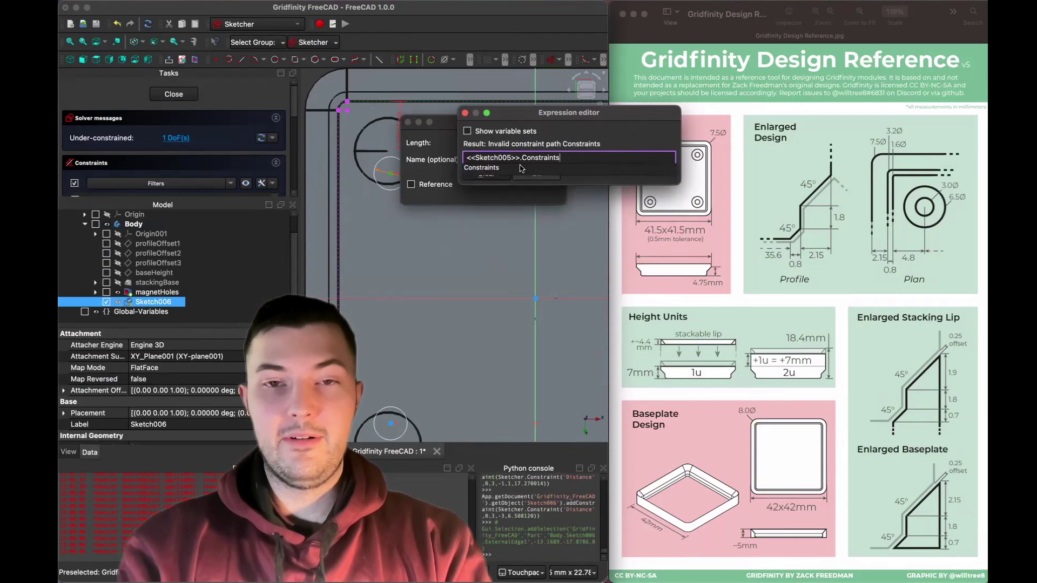
pyautogui.write('[')
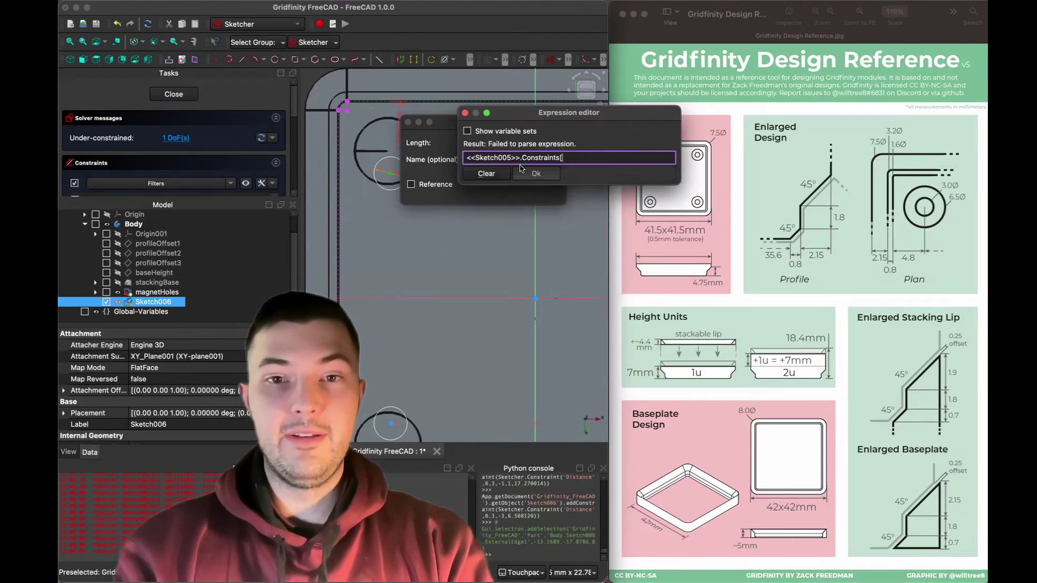
pyautogui.write(']')
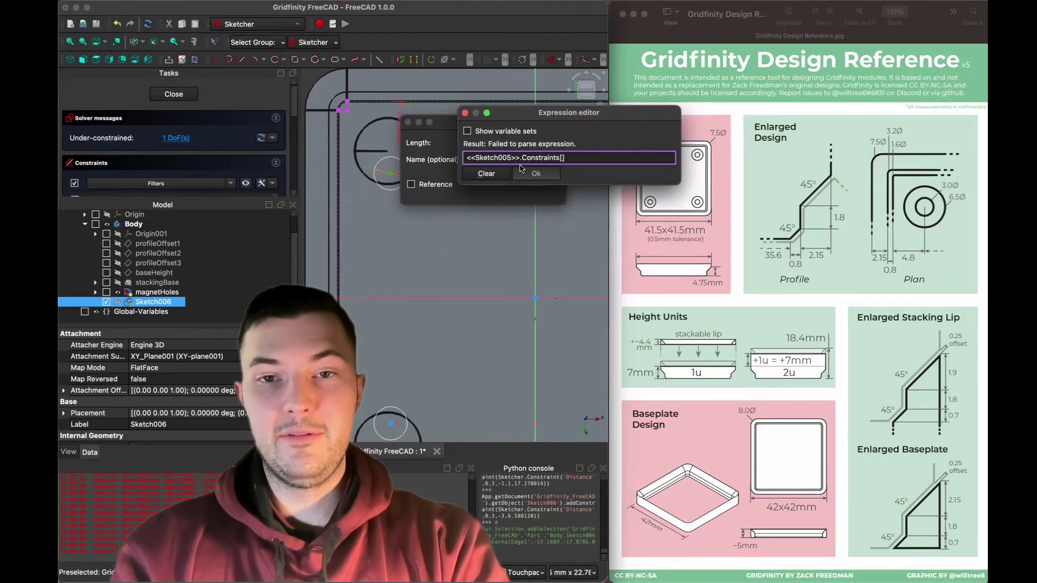
pyautogui.write('0')
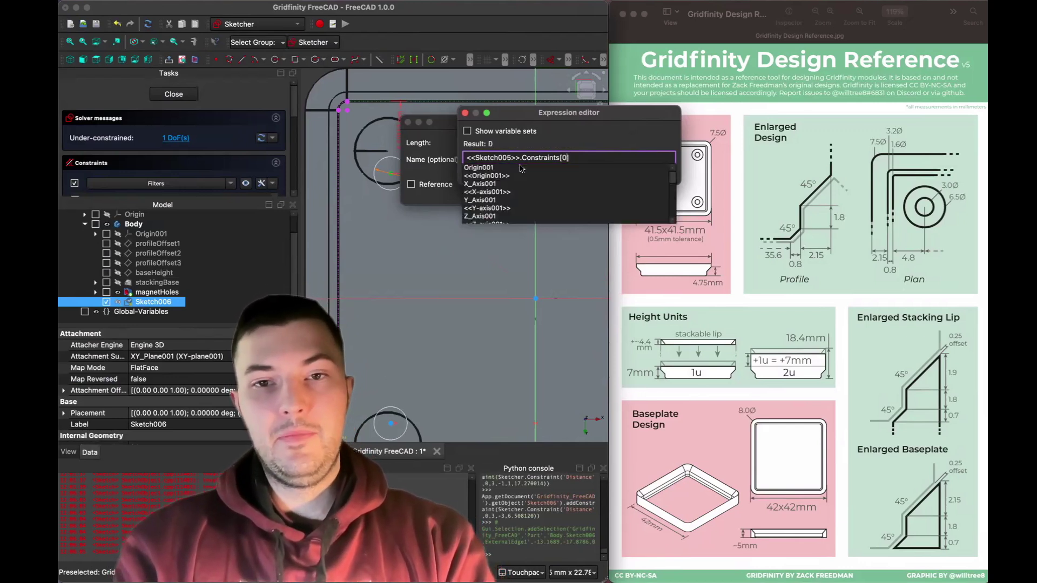
pyautogui.press('BackSpace')
pyautogui.write('2')
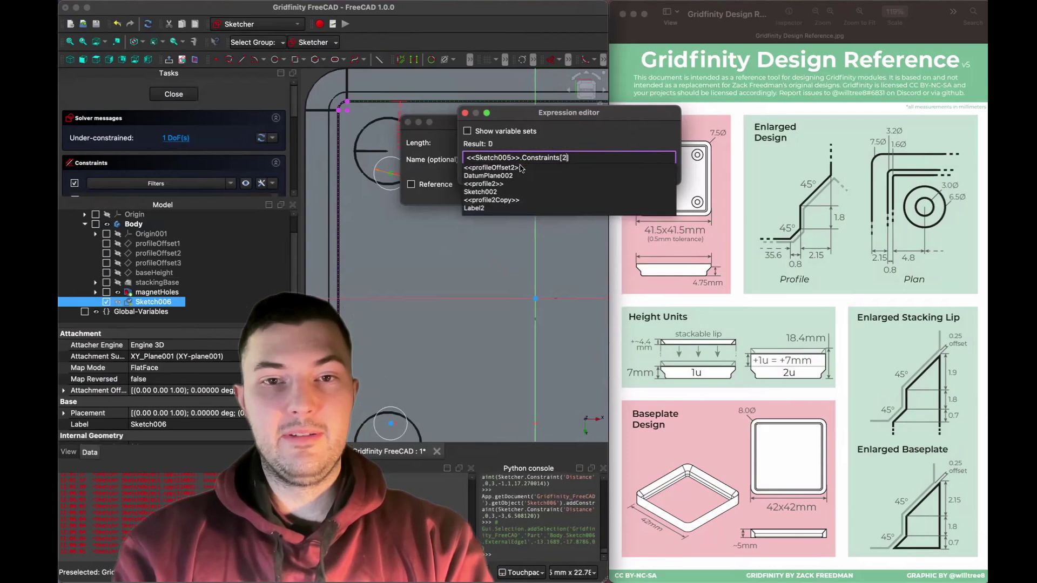
pyautogui.press('BackSpace')
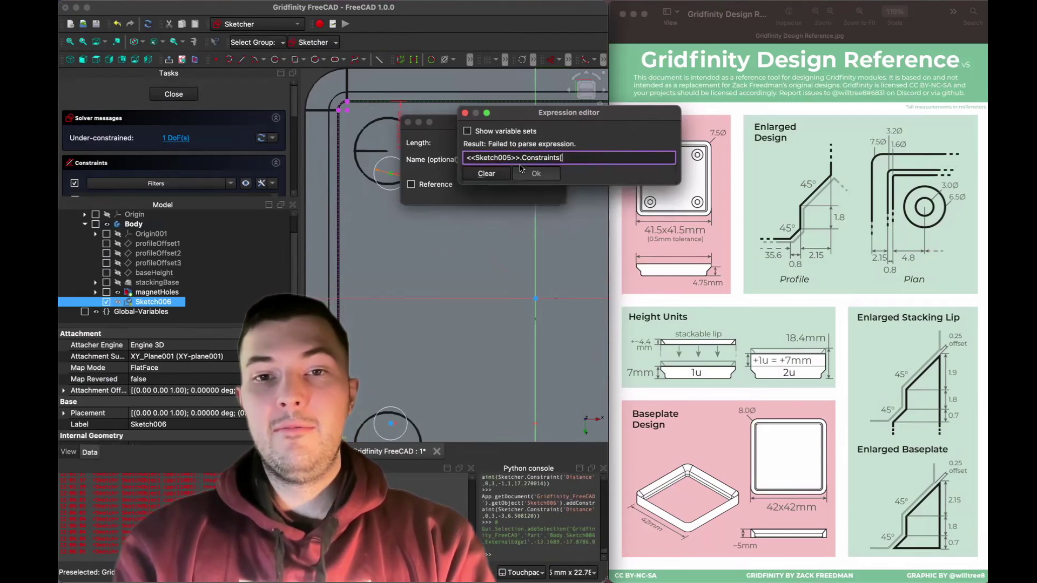
pyautogui.press('BackSpace')
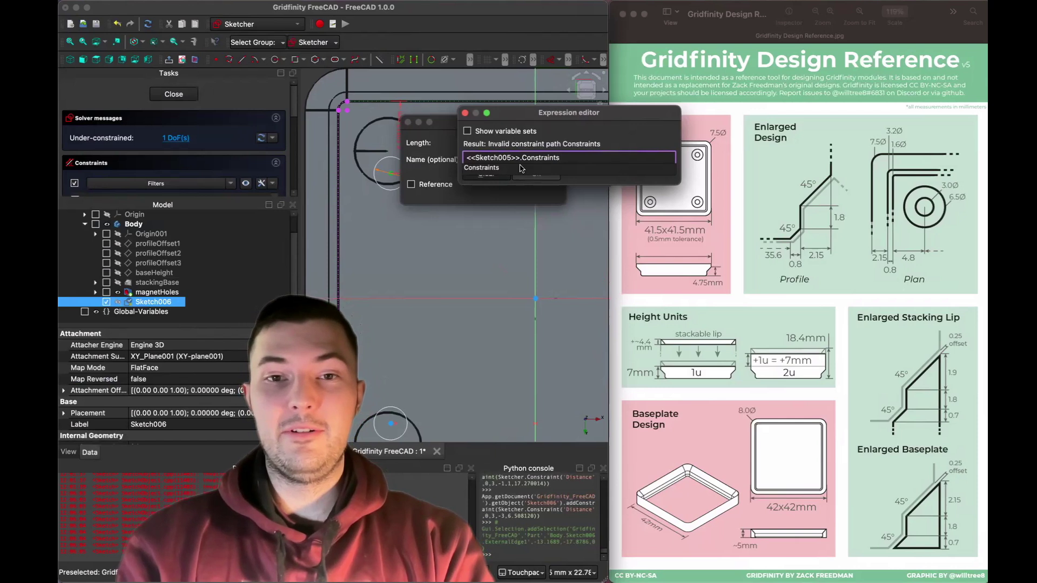
# Complete the vertical distance expression with the named constraint placmentY and apply it to the dimension.
pyautogui.write('.')
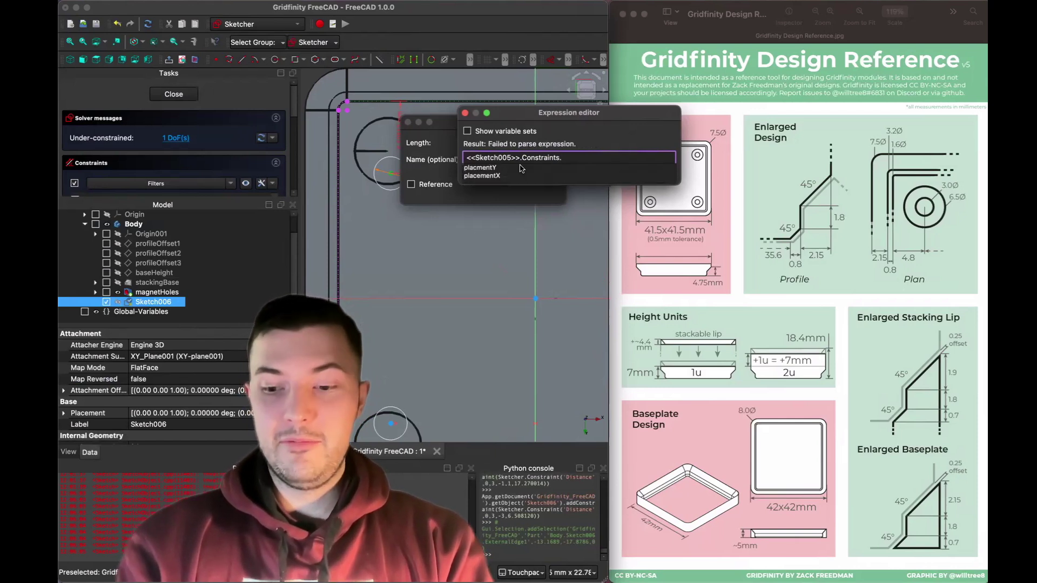
pyautogui.press('Down')
pyautogui.click(521, 168)
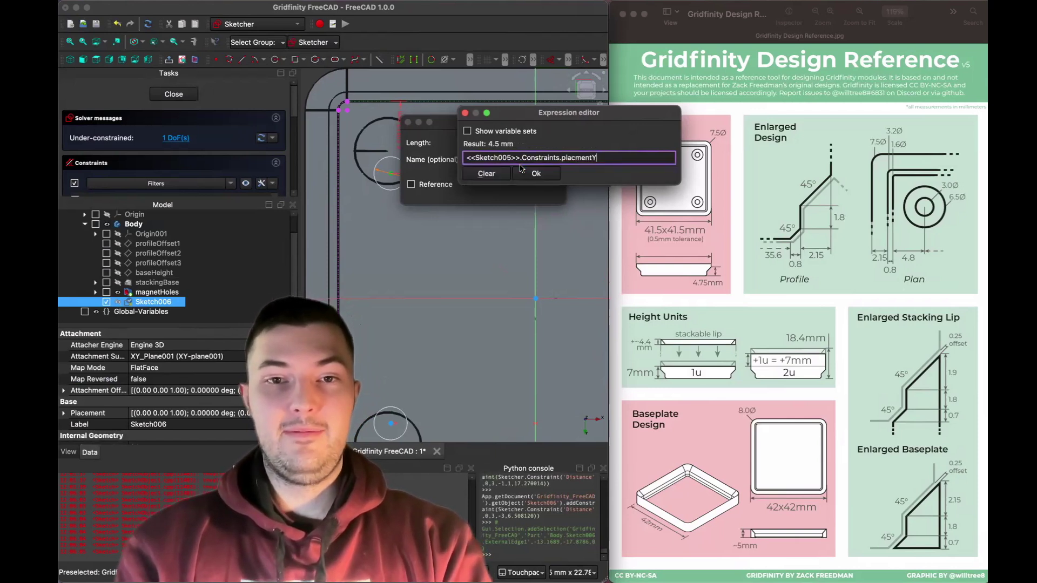
pyautogui.click(522, 172)
pyautogui.press('Return')
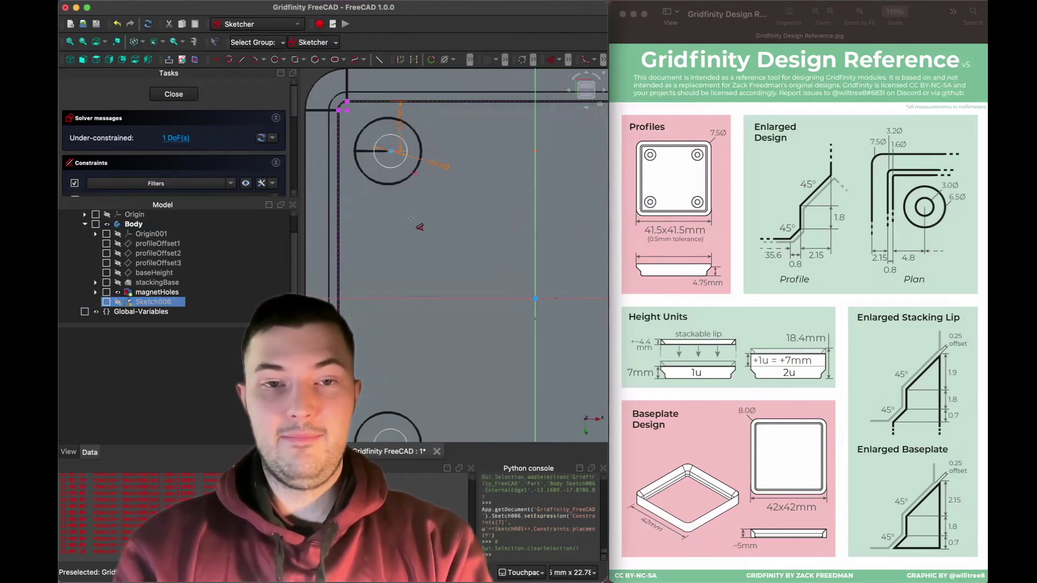
# Dimension the horizontal distance from the upper-left circle's centre to the projected left edge, opening its value for an expression.
pyautogui.scroll(-3, 417, 228)
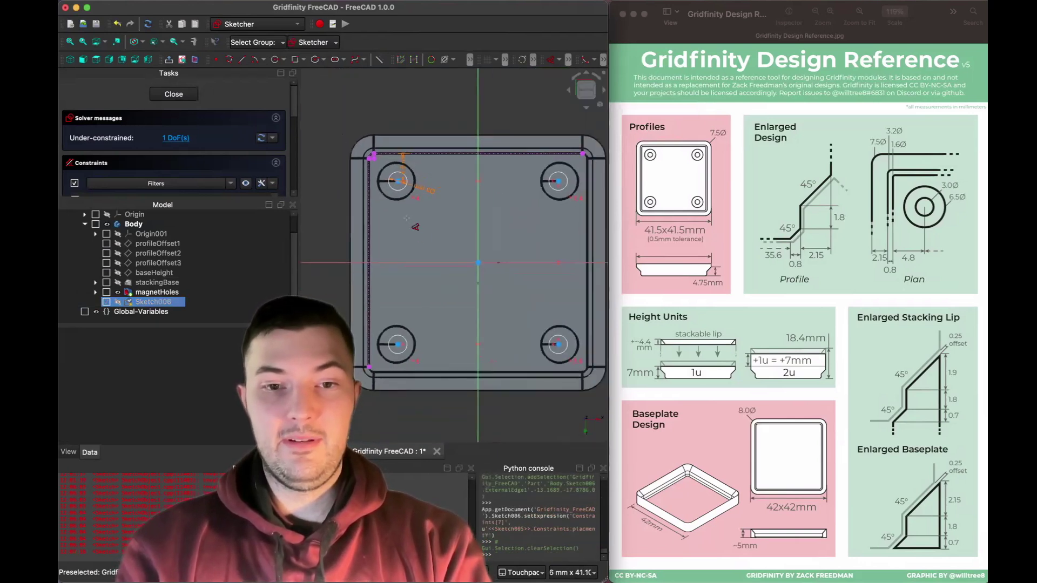
pyautogui.scroll(5, 411, 240)
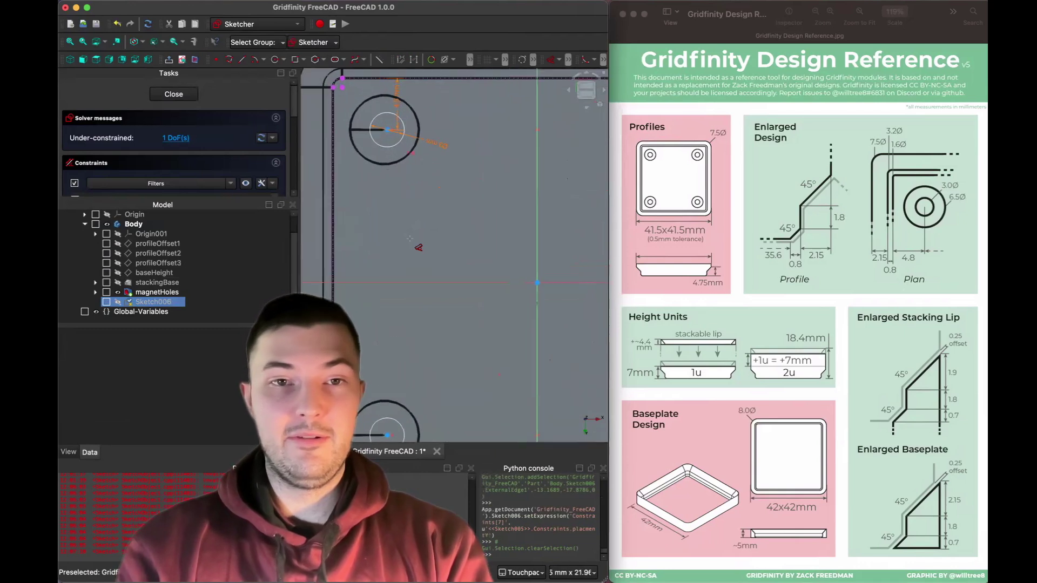
pyautogui.click(395, 139)
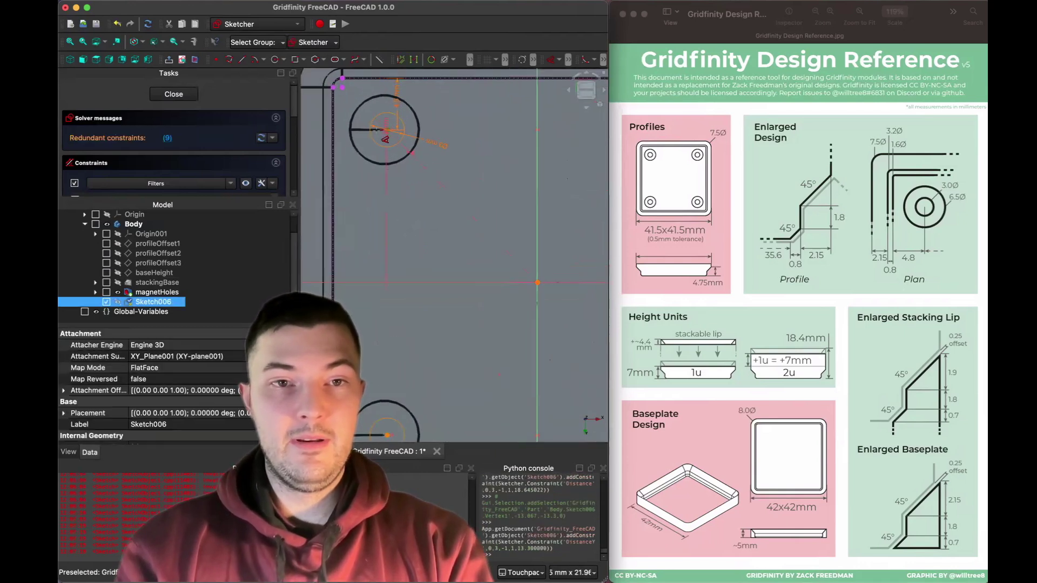
pyautogui.click(342, 140)
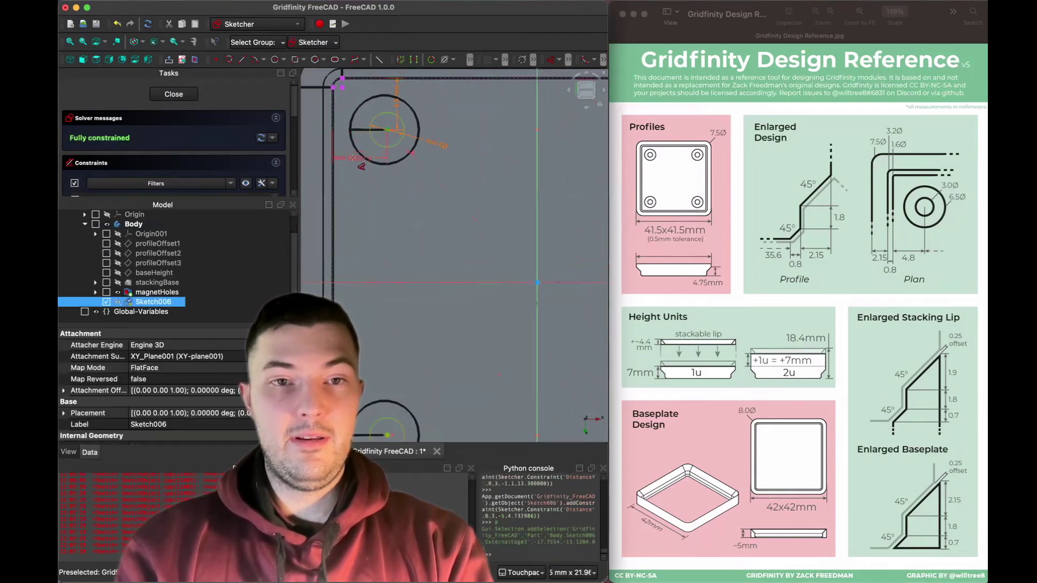
pyautogui.write('kd=')
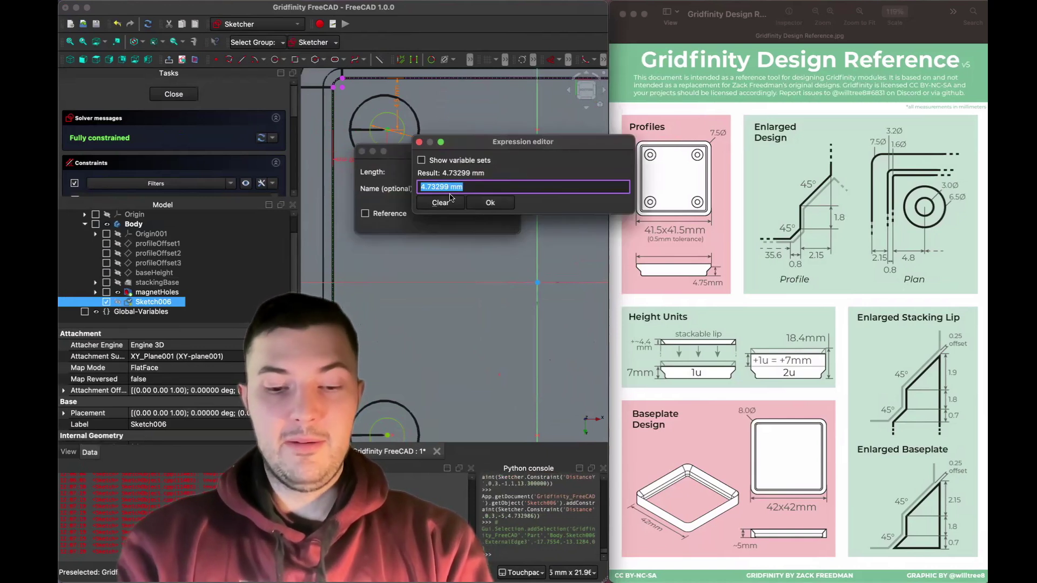
# Set the upper-left circle's horizontal distance to the expression <<Sketch005>>.Constraints.placementX.
pyautogui.write('<<Sketch006>>.')
pyautogui.press('Up')
pyautogui.press('Up')
pyautogui.press('Return')
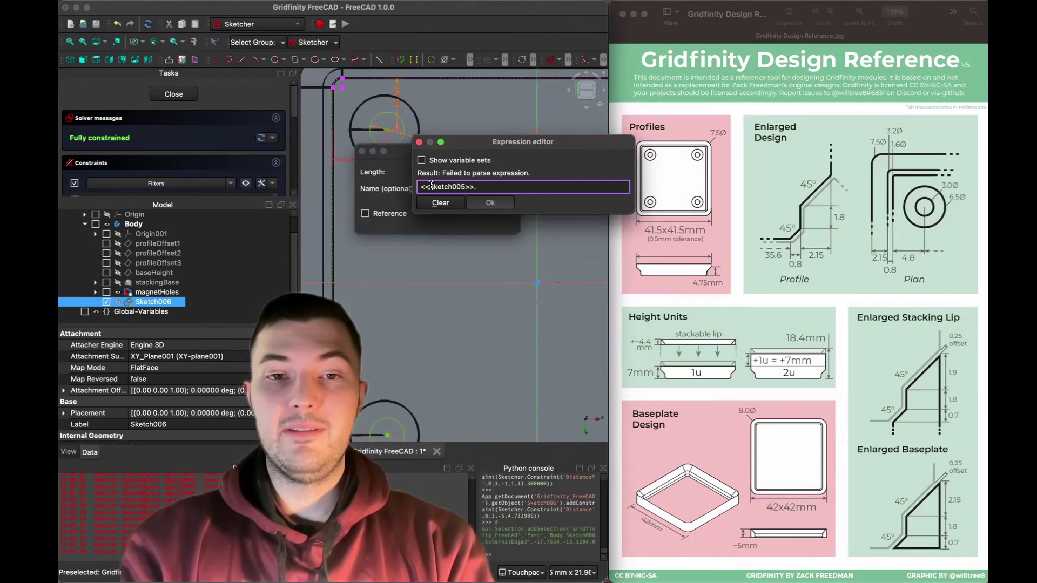
pyautogui.write('Constraints.')
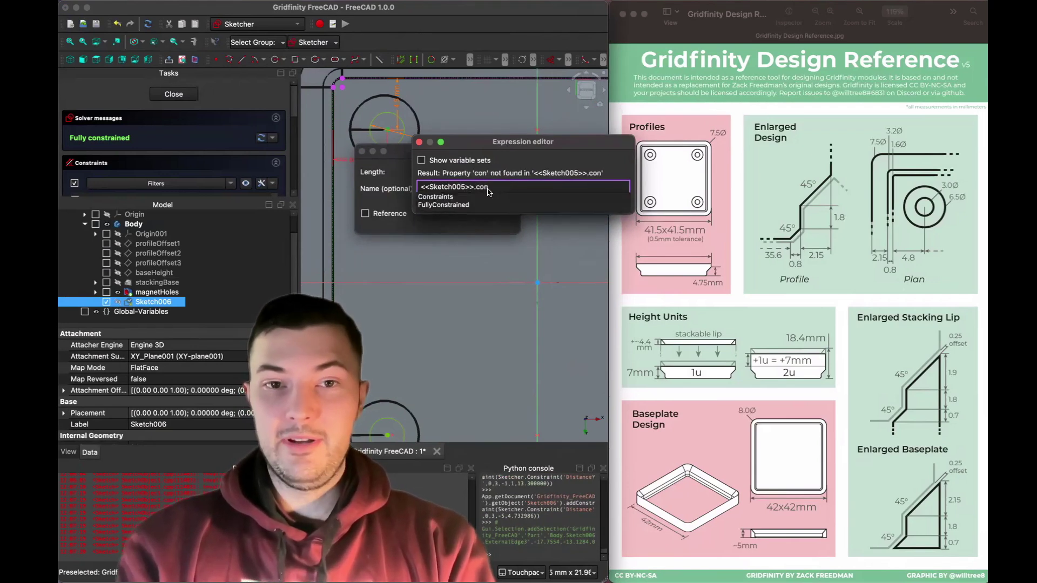
pyautogui.press('Down')
pyautogui.press('Down')
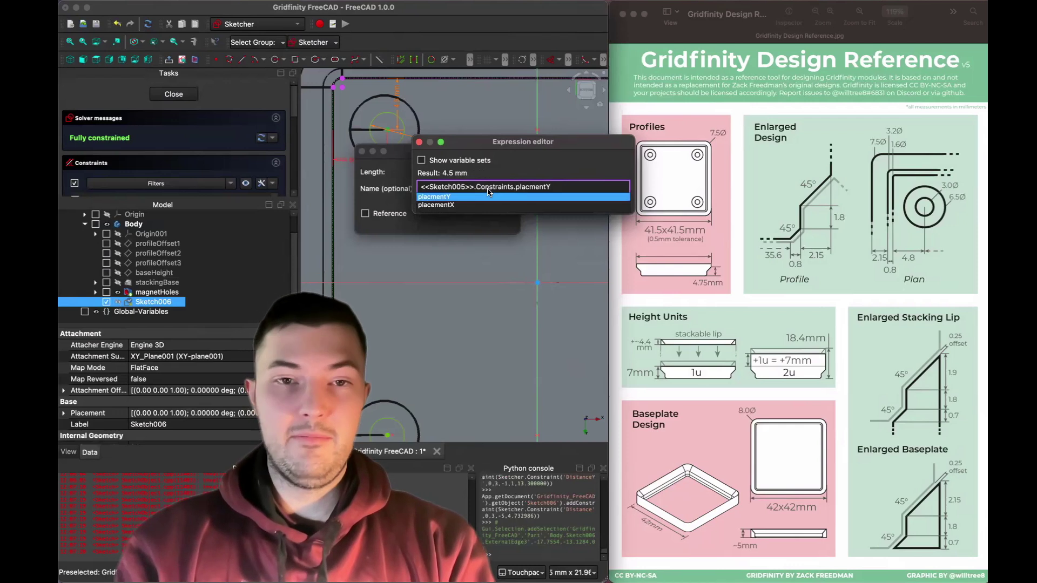
pyautogui.press('Return')
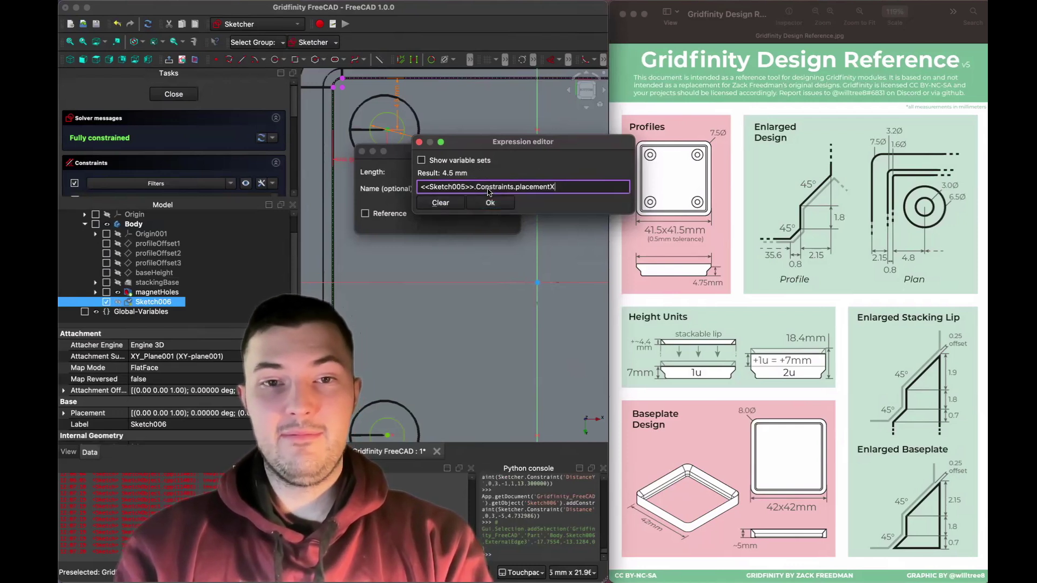
pyautogui.press('Return')
pyautogui.press('Return')
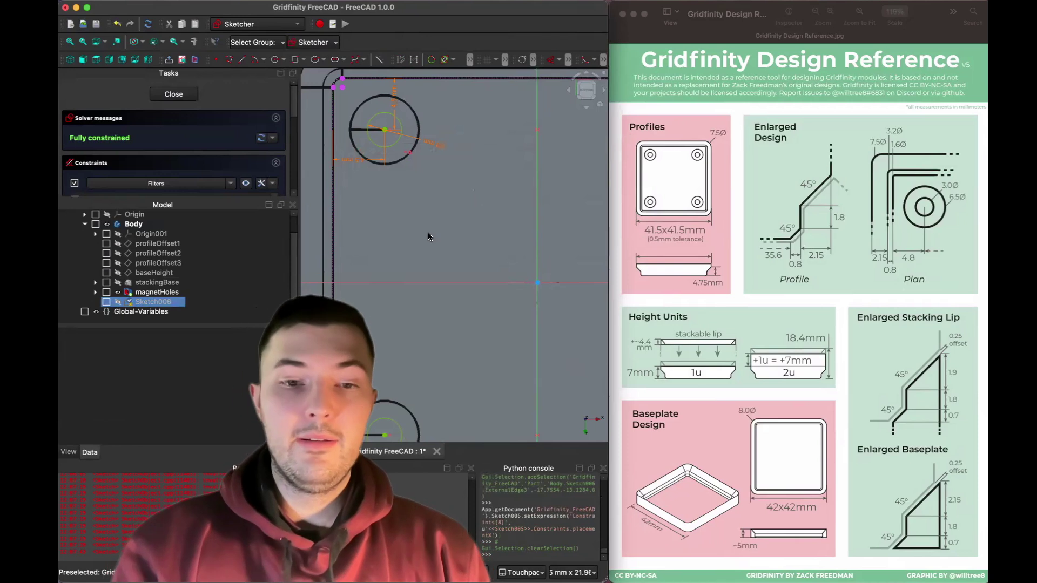
# Close the screw-hole sketch and create a Hole feature from its four circles.
pyautogui.scroll(-3, 430, 235)
pyautogui.scroll(-2, 429, 236)
pyautogui.moveTo(542, 251); pyautogui.dragTo(501, 243, button='middle')
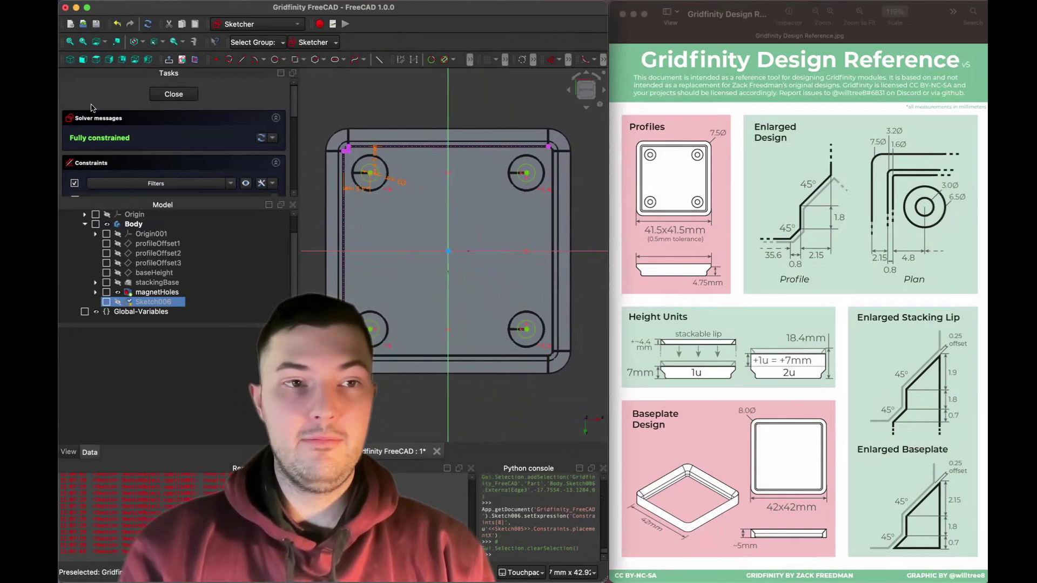
pyautogui.click(174, 94)
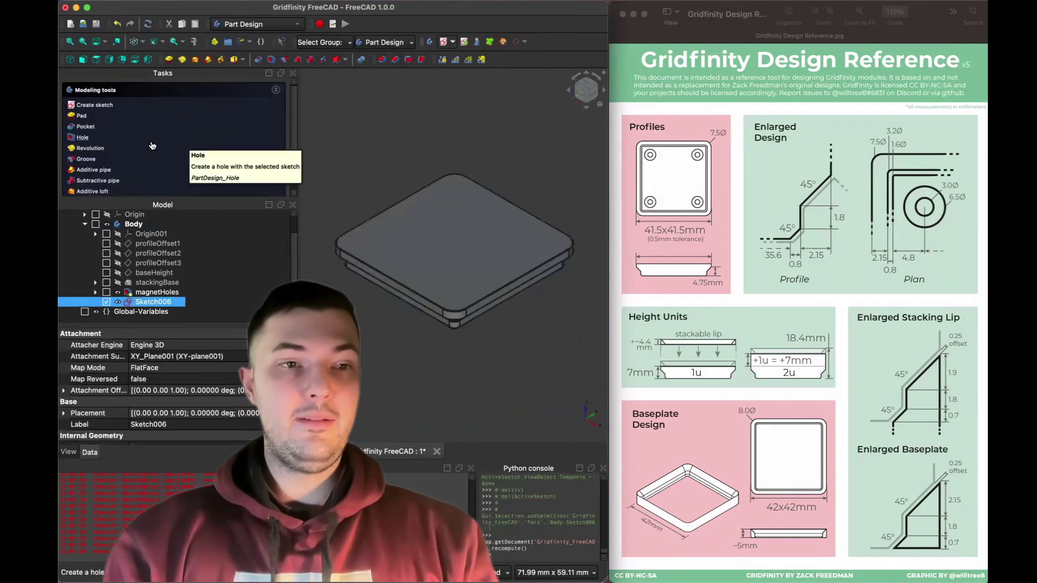
pyautogui.click(82, 141)
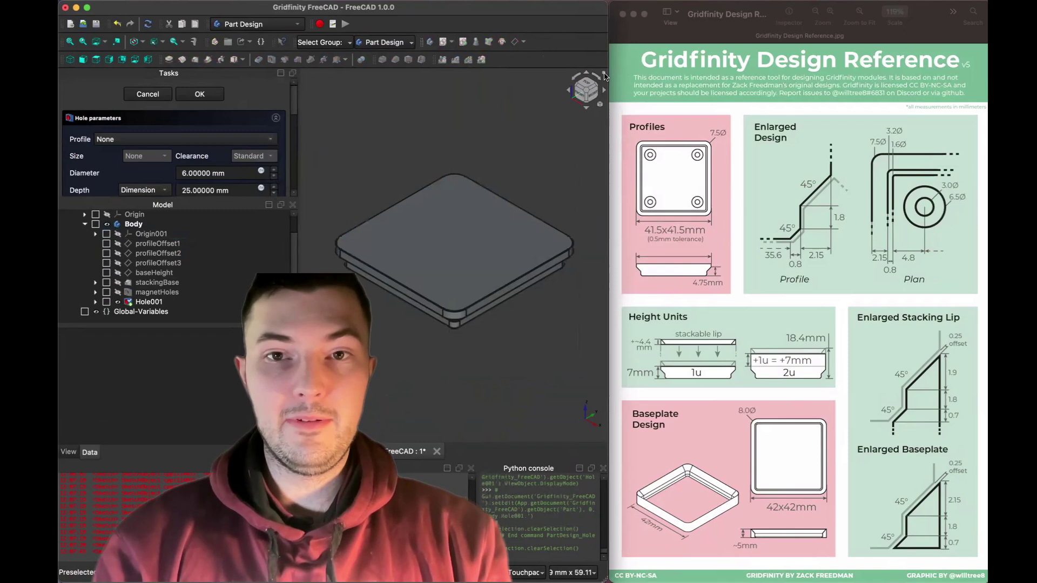
# Set the screw holes' diameter to 3 mm and reverse their direction so they cut into the base from its underside.
pyautogui.moveTo(604, 76); pyautogui.dragTo(391, 281)
pyautogui.scroll(5, 390, 315)
pyautogui.scroll(-3, 236, 136)
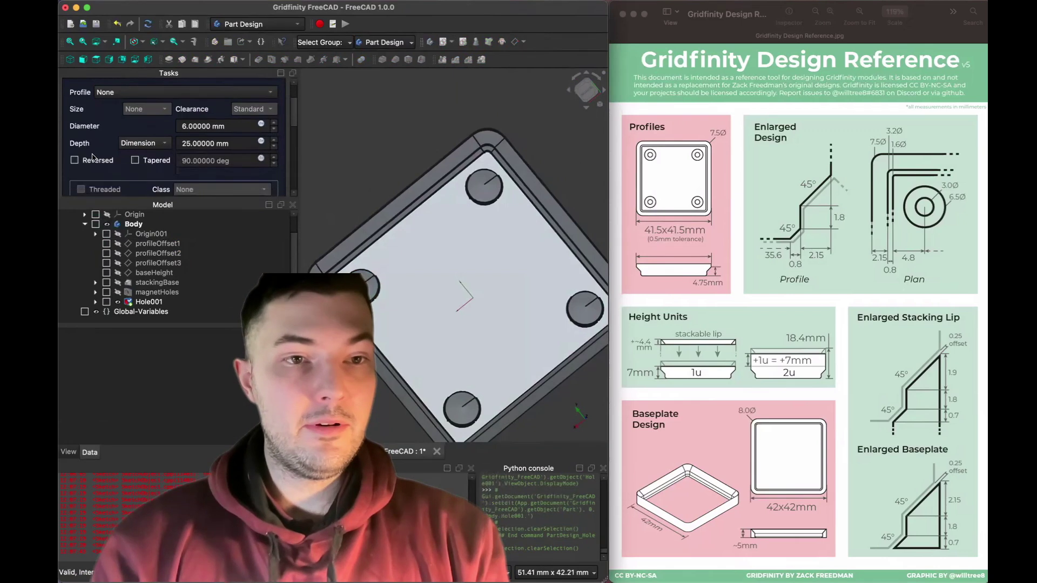
pyautogui.click(187, 125)
pyautogui.scroll(-3, 195, 129)
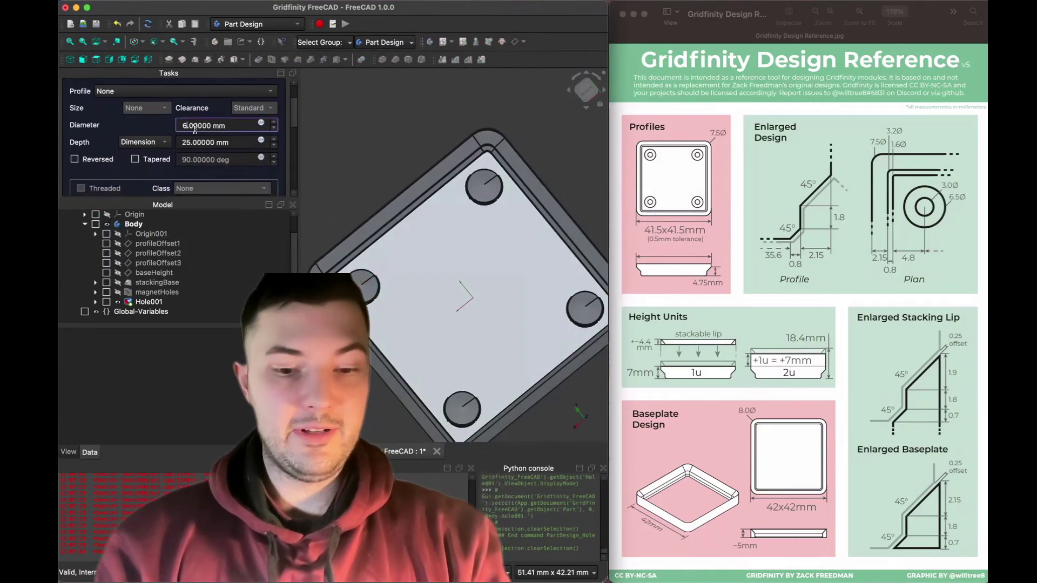
pyautogui.scroll(-3, 126, 131)
pyautogui.click(100, 121)
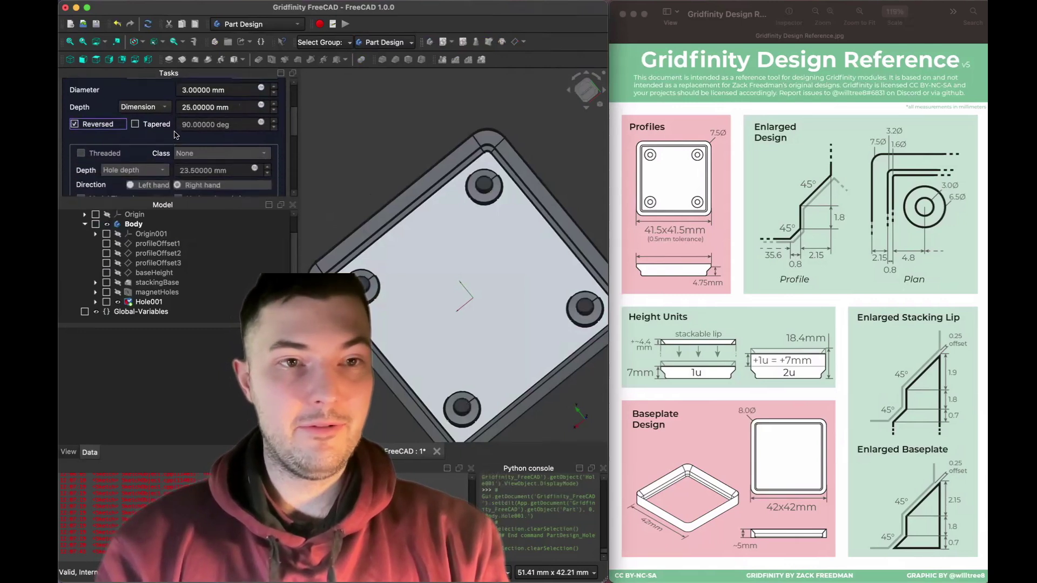
# Link the screw holes' depth to the magnet holes' depth with the expression <<magnetHoles>>.Depth.
pyautogui.scroll(3, 177, 137)
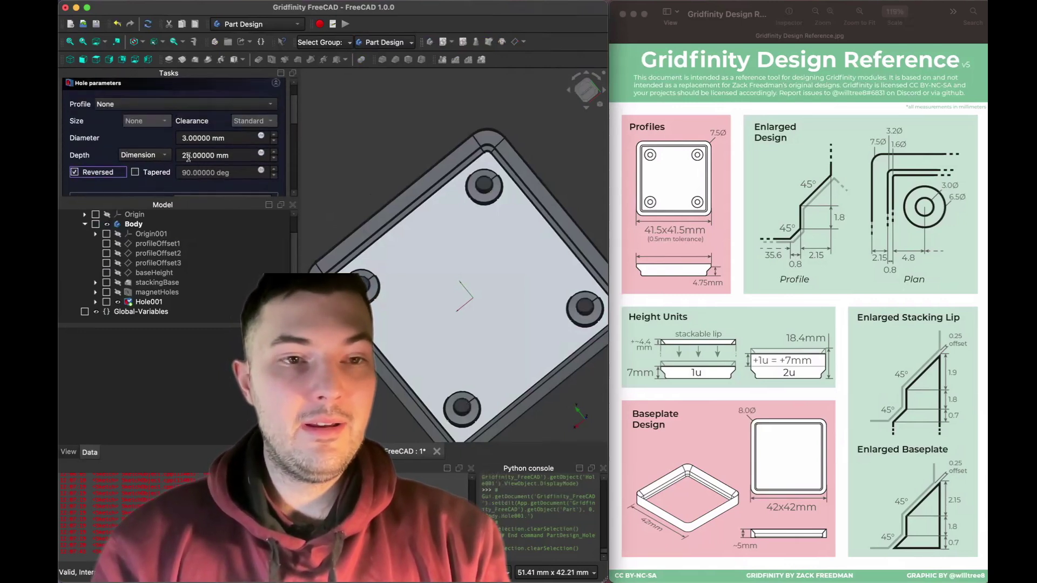
pyautogui.click(261, 154)
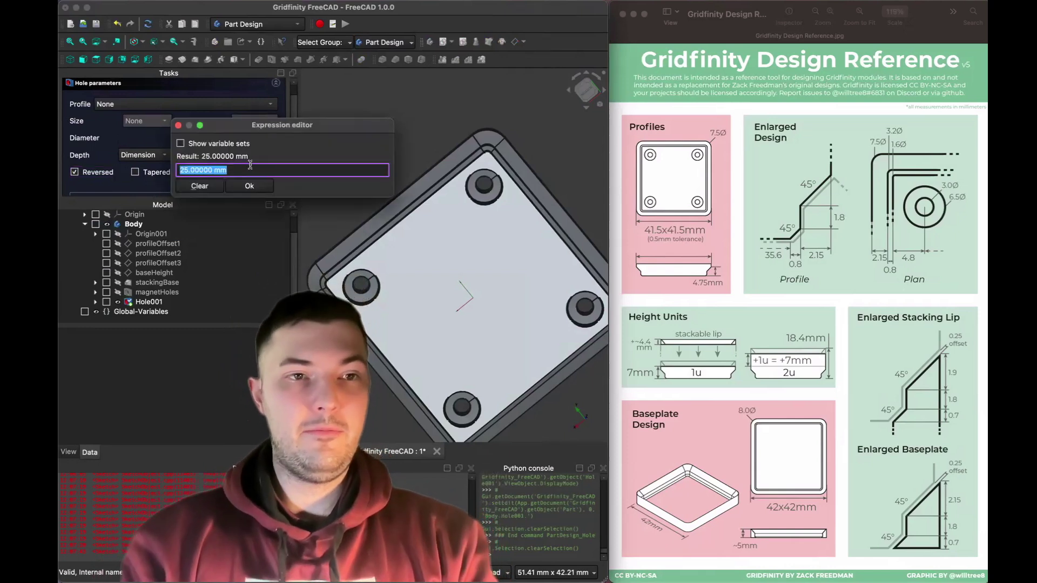
pyautogui.write('mag')
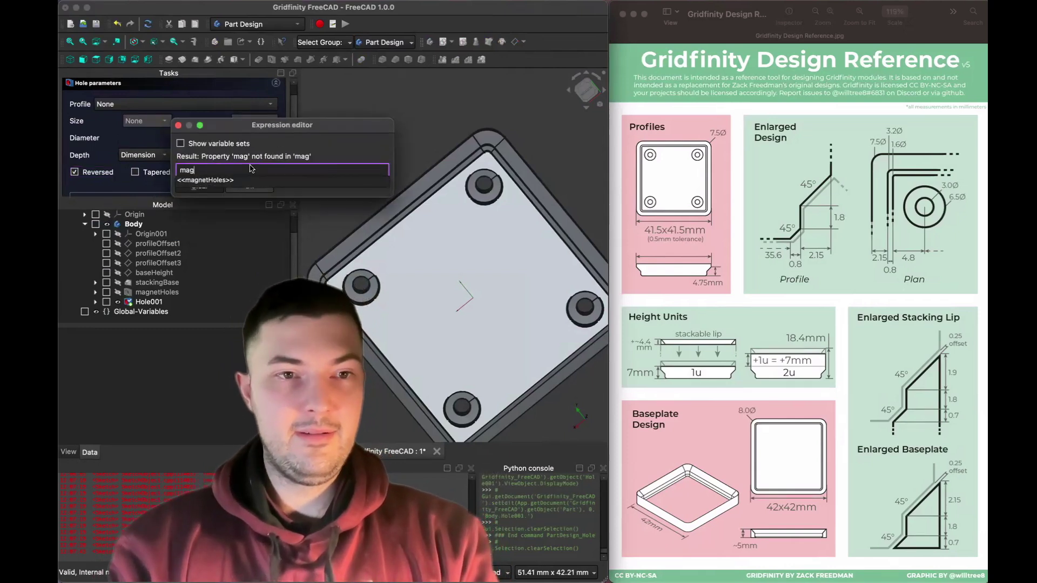
pyautogui.press('Down')
pyautogui.write('.')
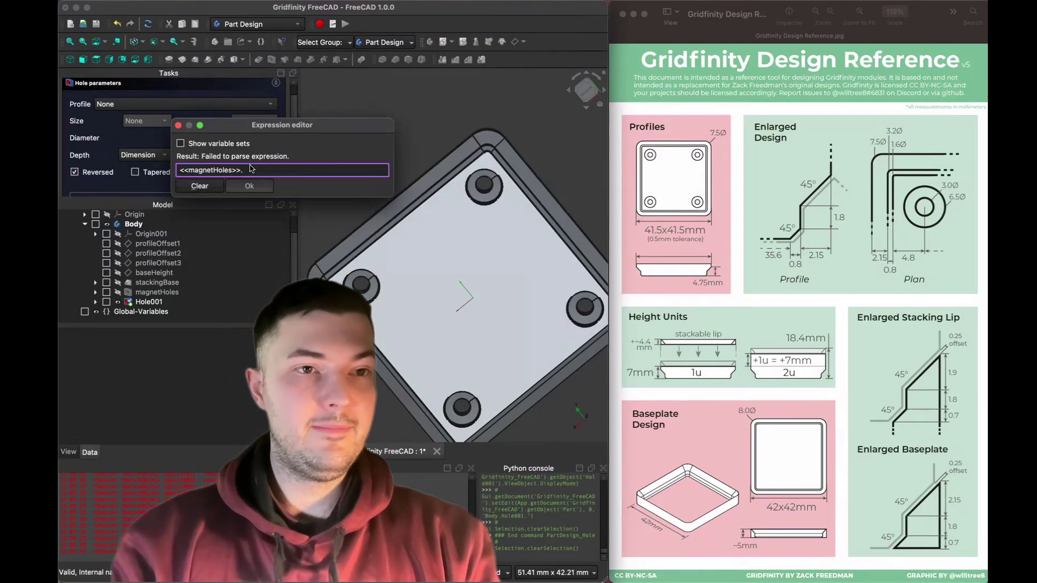
pyautogui.write('Dep')
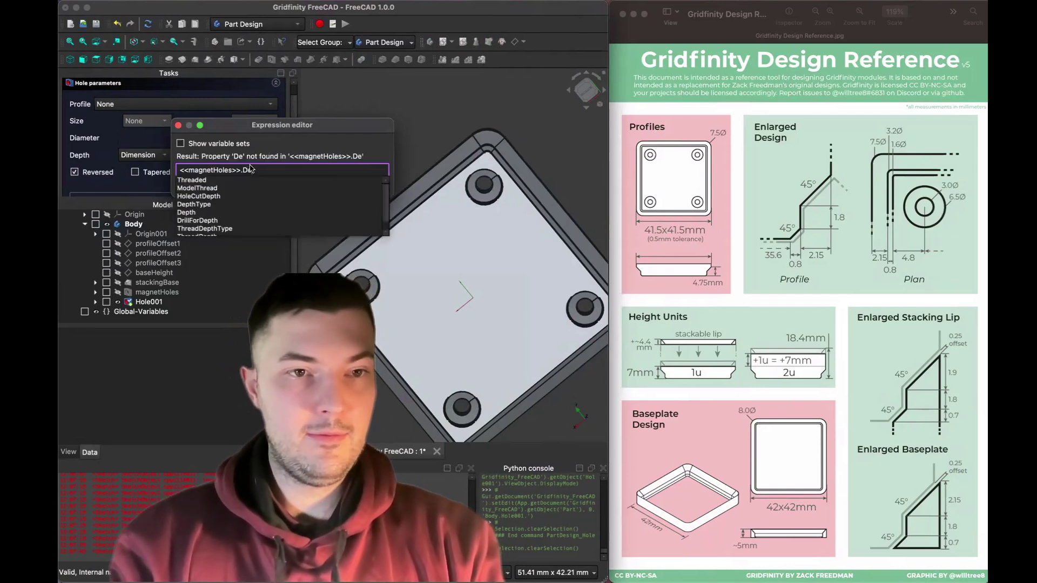
pyautogui.press('Down')
pyautogui.press('Down')
pyautogui.press('Down')
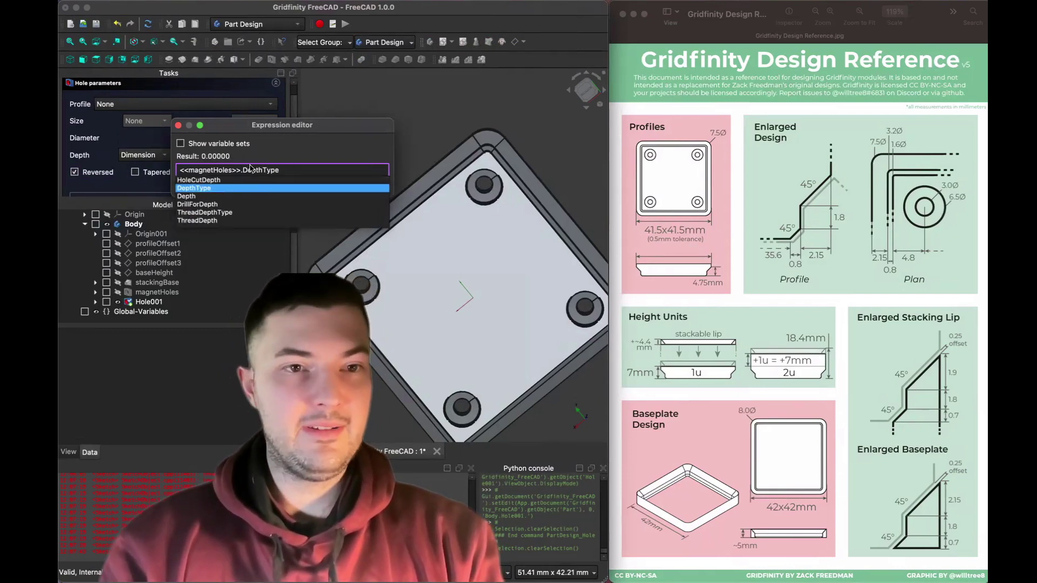
pyautogui.press('Return')
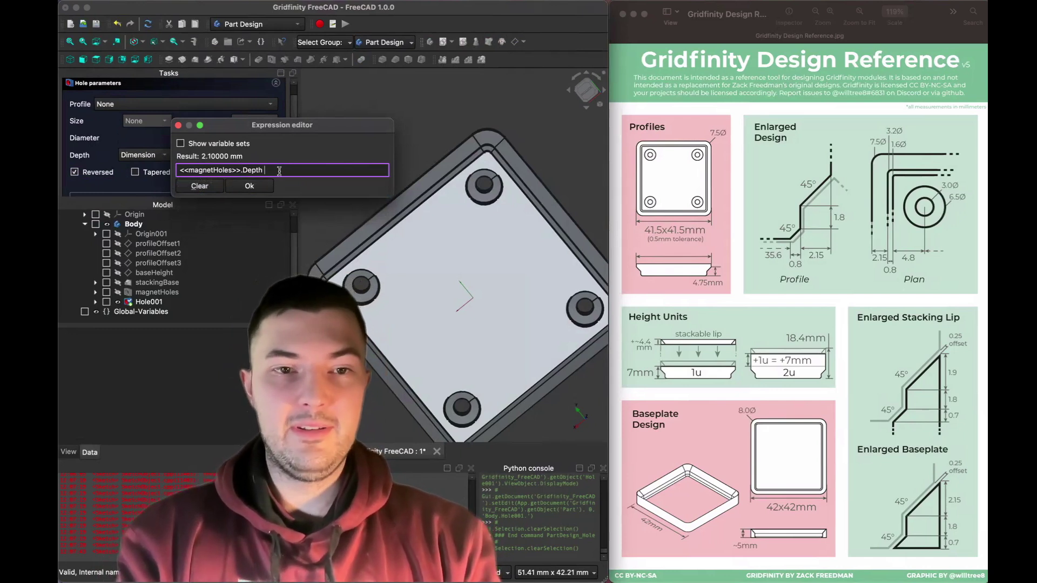
# Double the screw holes' depth by changing the expression to 2*<<magnetHoles>>.Depth and apply it.
pyautogui.write('+')
pyautogui.press('BackSpace')
pyautogui.press('BackSpace')
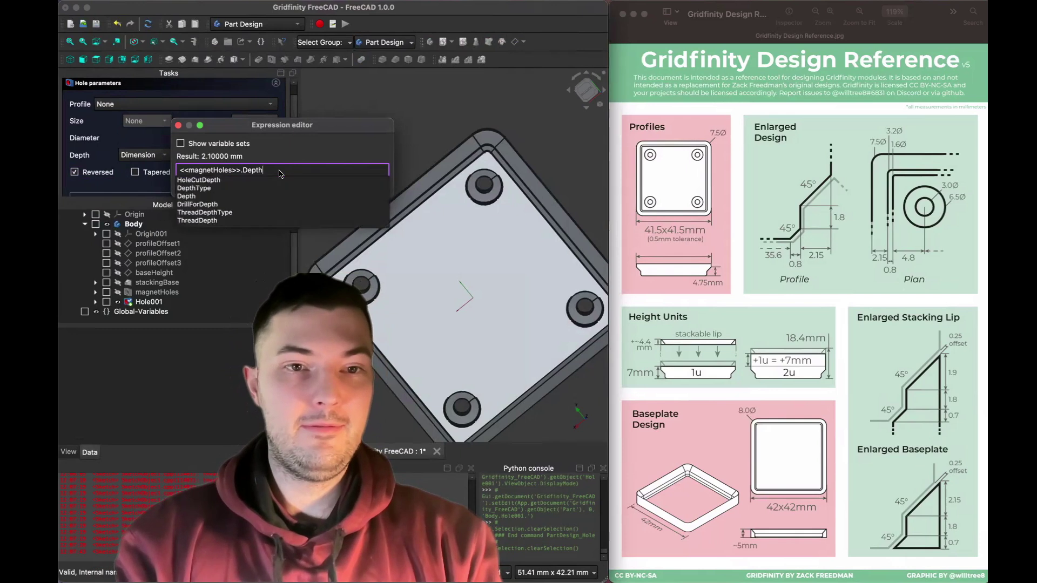
pyautogui.press('Escape')
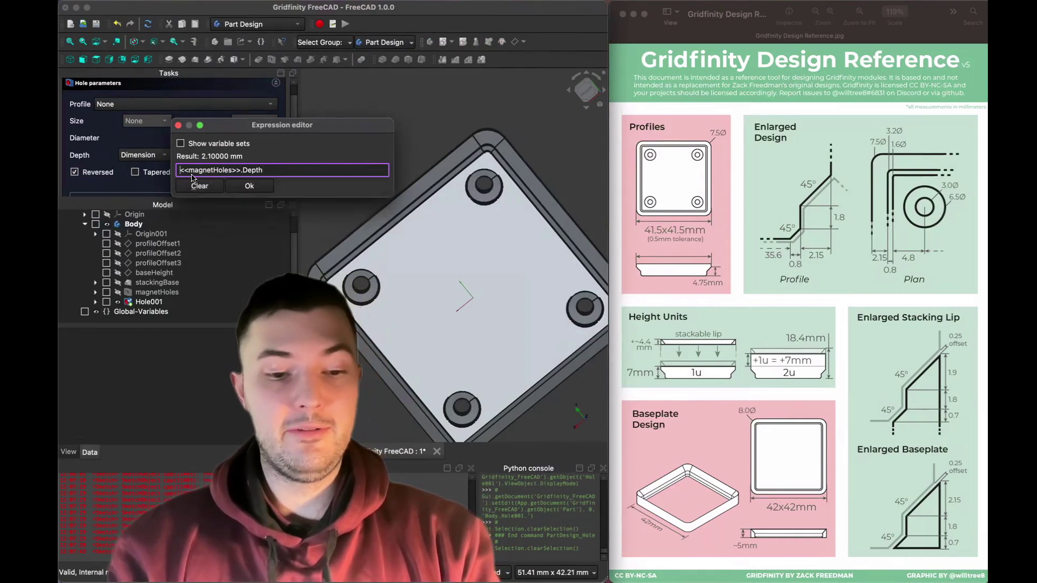
pyautogui.write('2*')
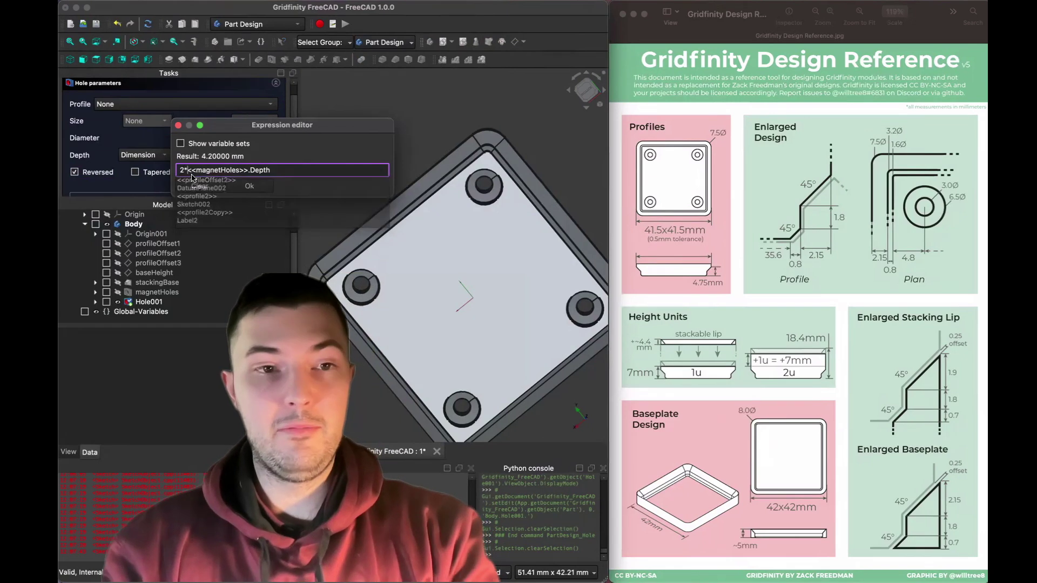
pyautogui.press('Escape')
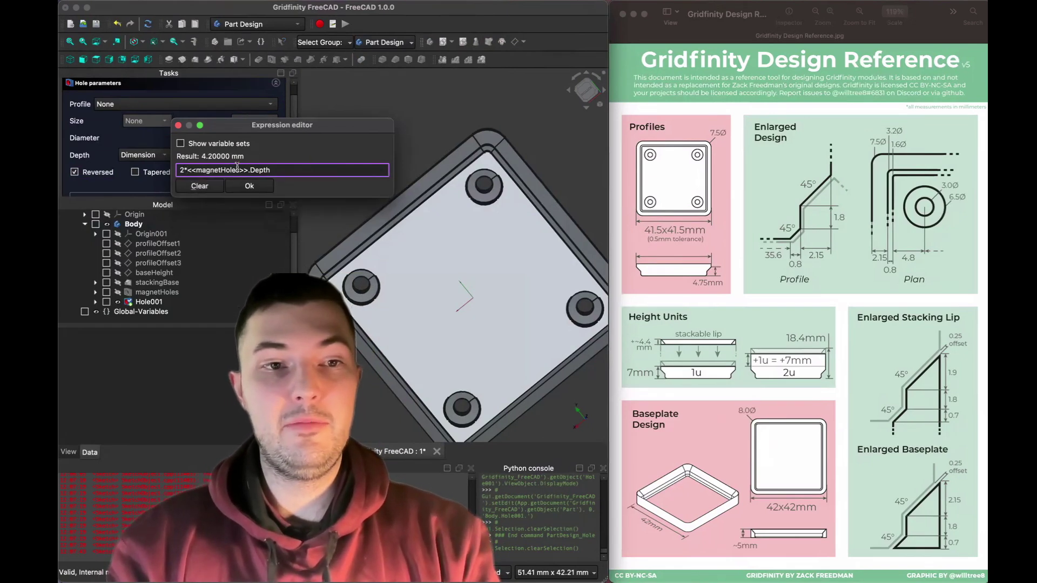
pyautogui.click(247, 186)
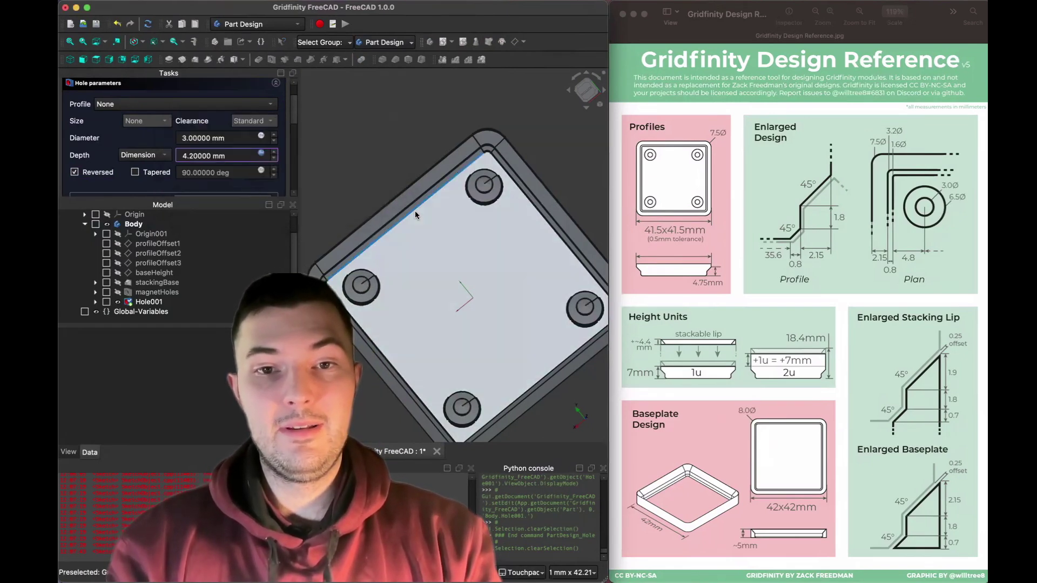
# Check the stepped magnet and screw holes up close, and accept the Hole feature.
pyautogui.scroll(5, 486, 185)
pyautogui.moveTo(468, 200); pyautogui.dragTo(457, 254, button='middle')
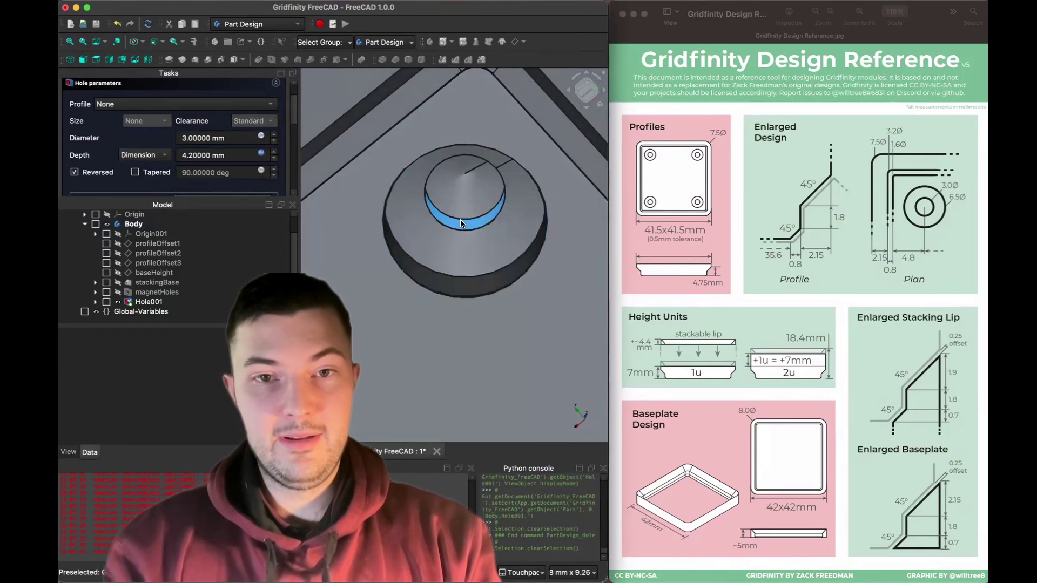
pyautogui.scroll(-3, 110, 137)
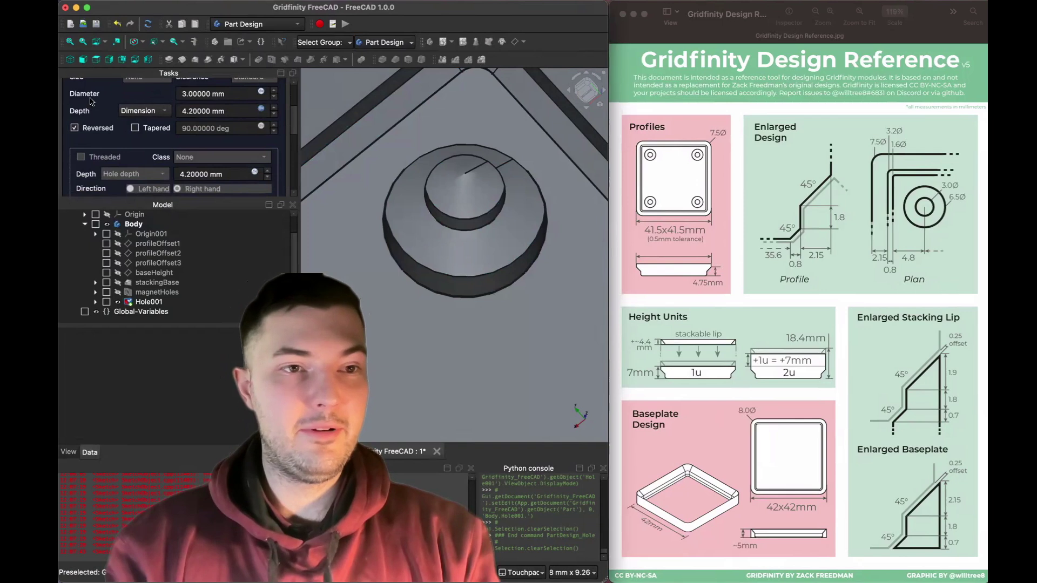
pyautogui.scroll(5, 98, 101)
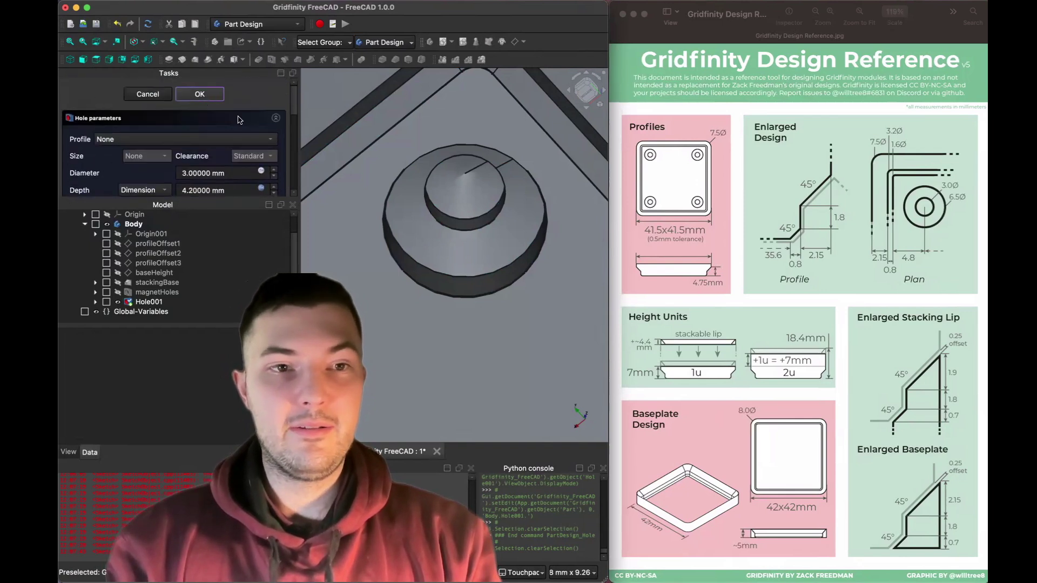
pyautogui.click(201, 94)
pyautogui.press('v')
pyautogui.press('f')
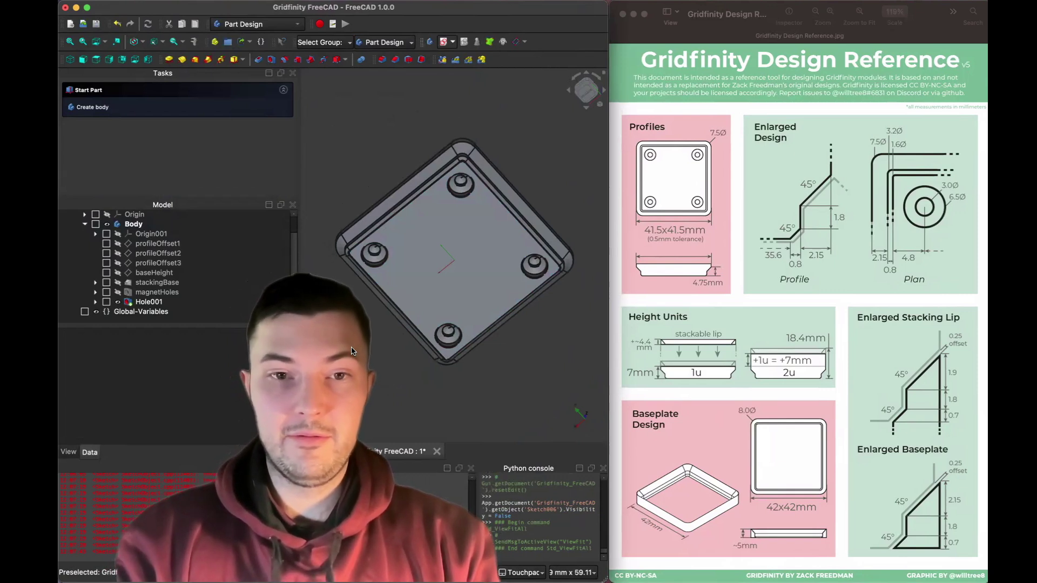
# Rename the new Hole feature as screwHoles.
pyautogui.press('Home')
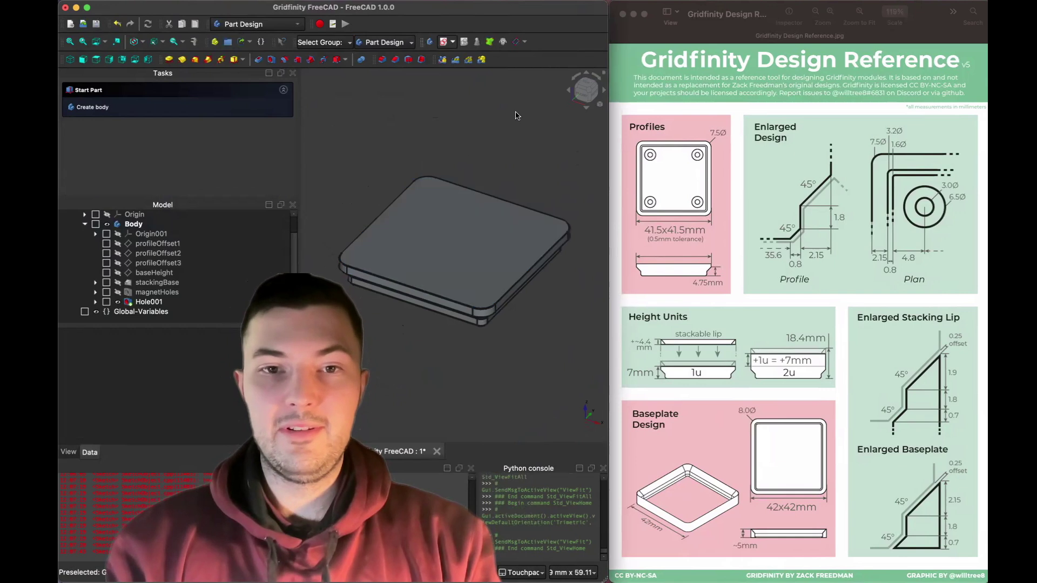
pyautogui.click(602, 75)
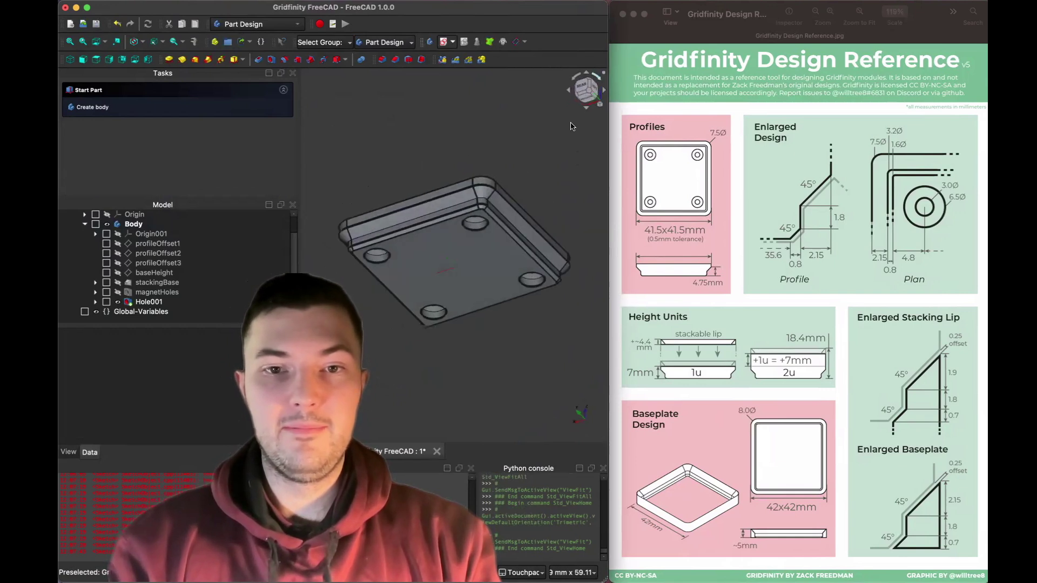
pyautogui.scroll(10, 379, 319)
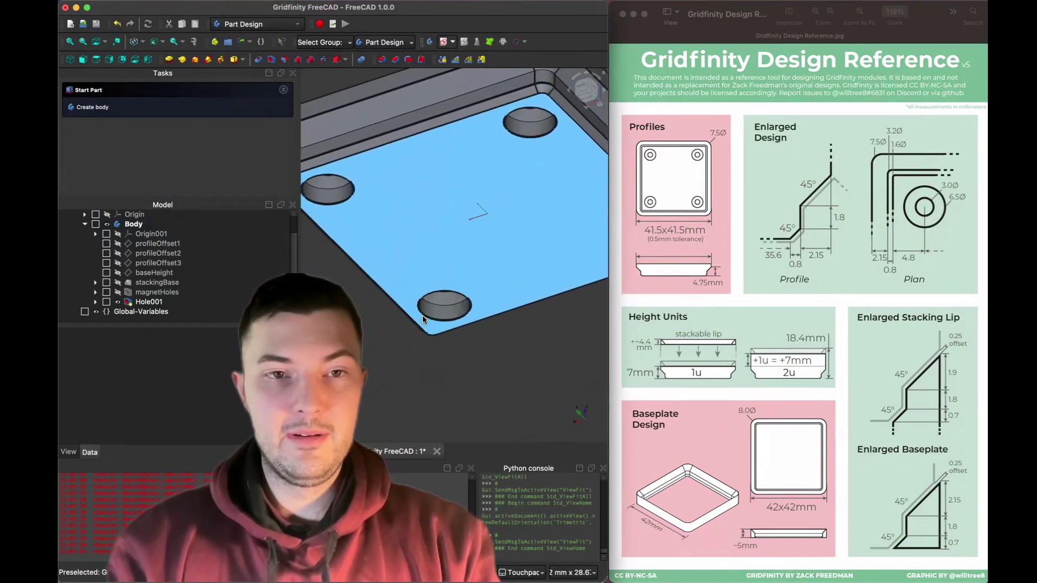
pyautogui.keyDown('alt'); pyautogui.moveTo(422, 321); pyautogui.dragTo(145, 350); pyautogui.keyUp('alt')
pyautogui.click(145, 311)
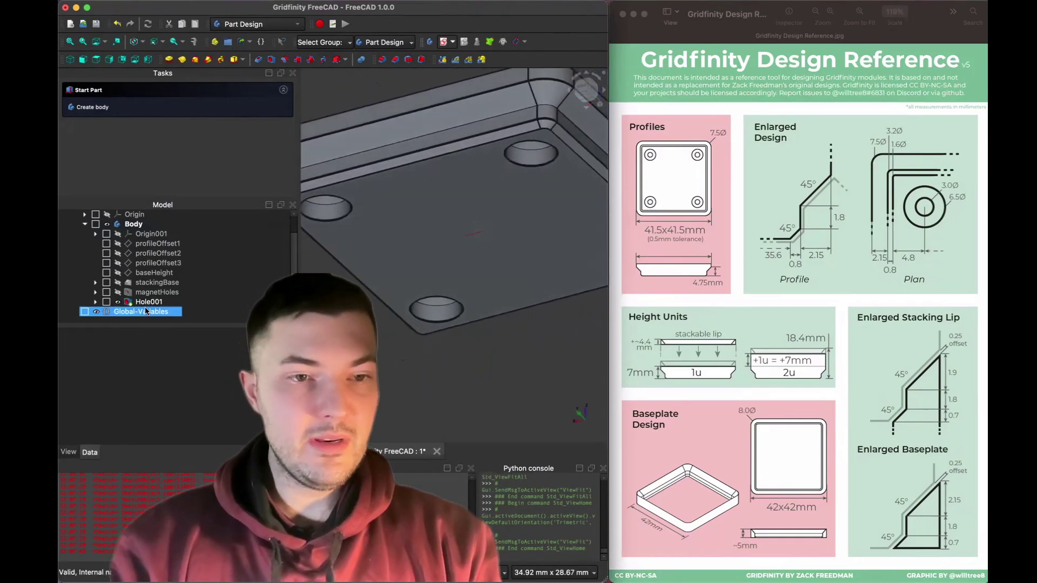
pyautogui.click(147, 302)
pyautogui.press('F2')
pyautogui.write('screw')
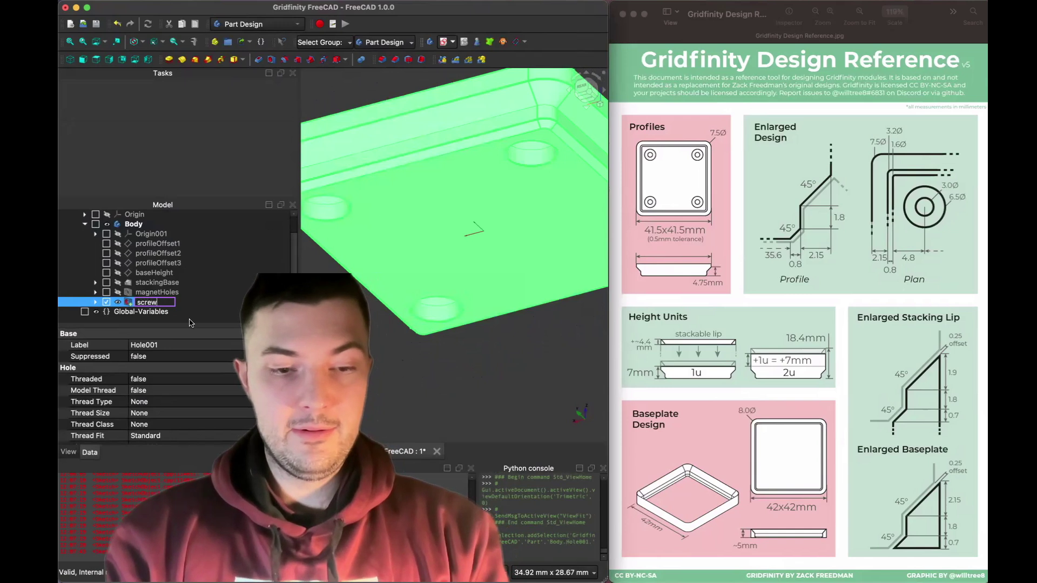
pyautogui.write('Holes')
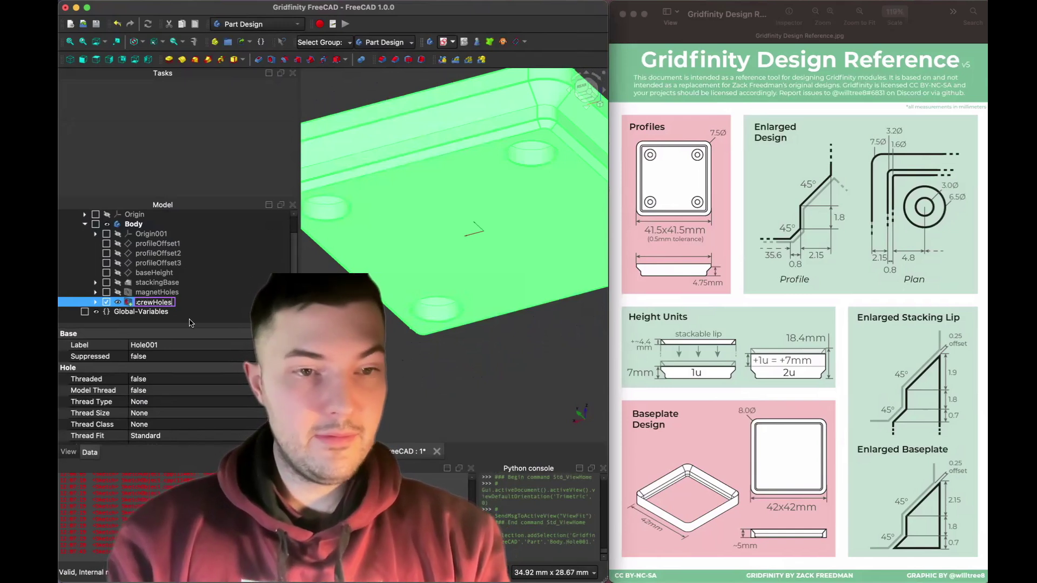
pyautogui.press('Return')
# Rename the sketch under the magnetHoles feature as magnetsProfile.
pyautogui.click(95, 293)
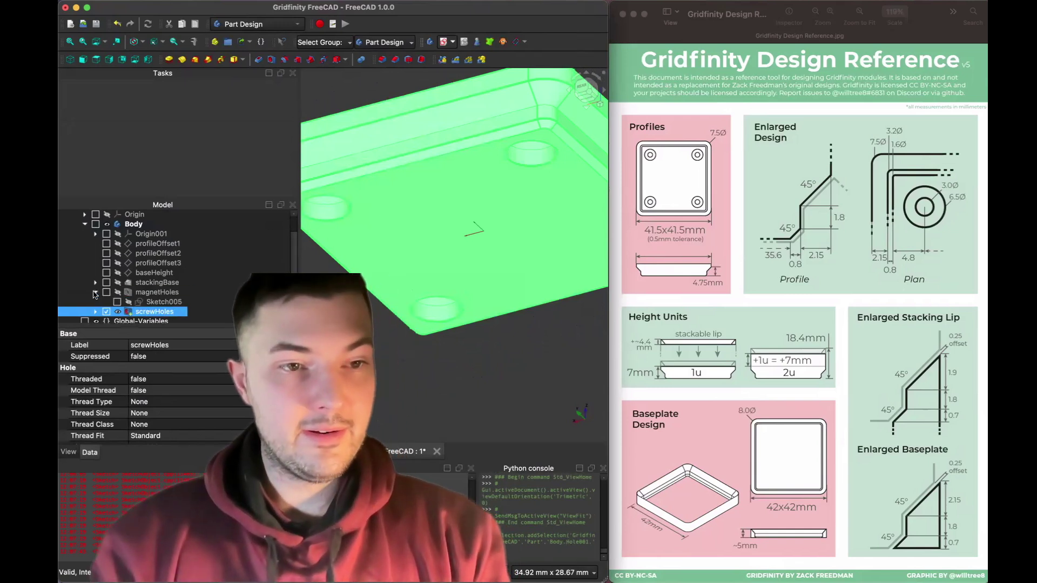
pyautogui.click(162, 302)
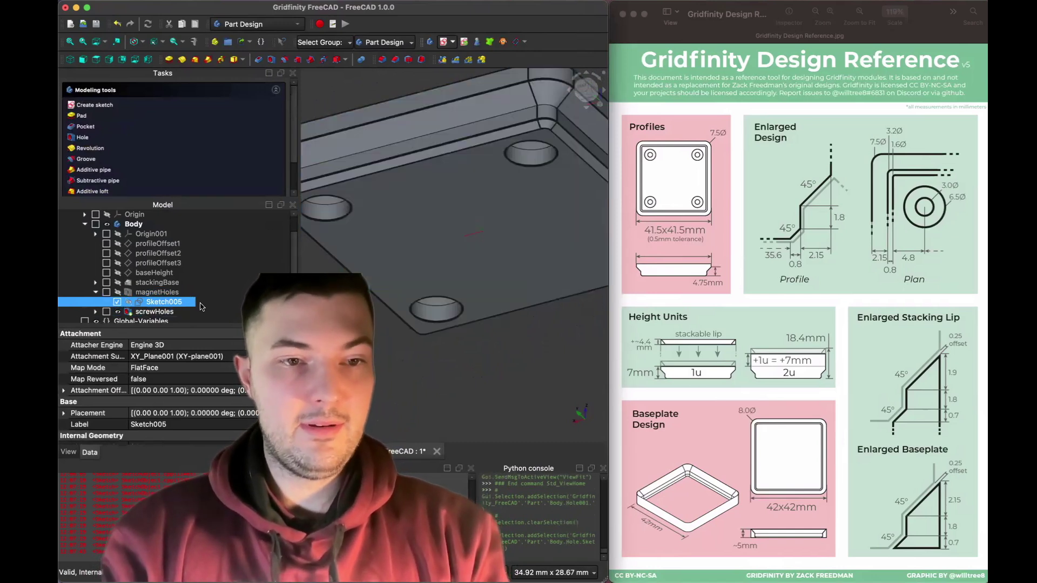
pyautogui.press('F2')
pyautogui.write('mag')
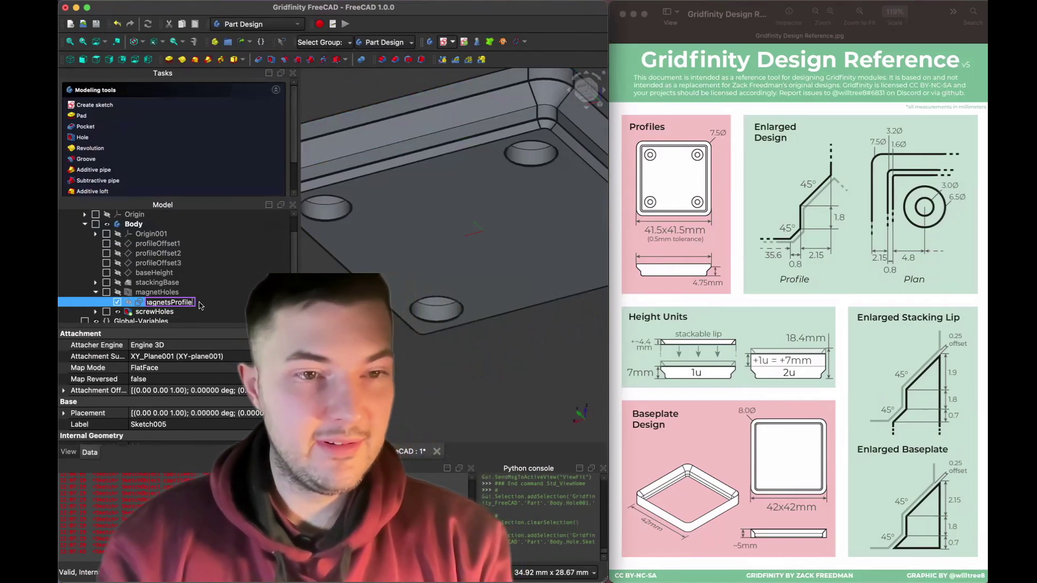
pyautogui.press('Return')
# Rename the sketch under the screwHoles feature as screwsProfile.
pyautogui.click(97, 312)
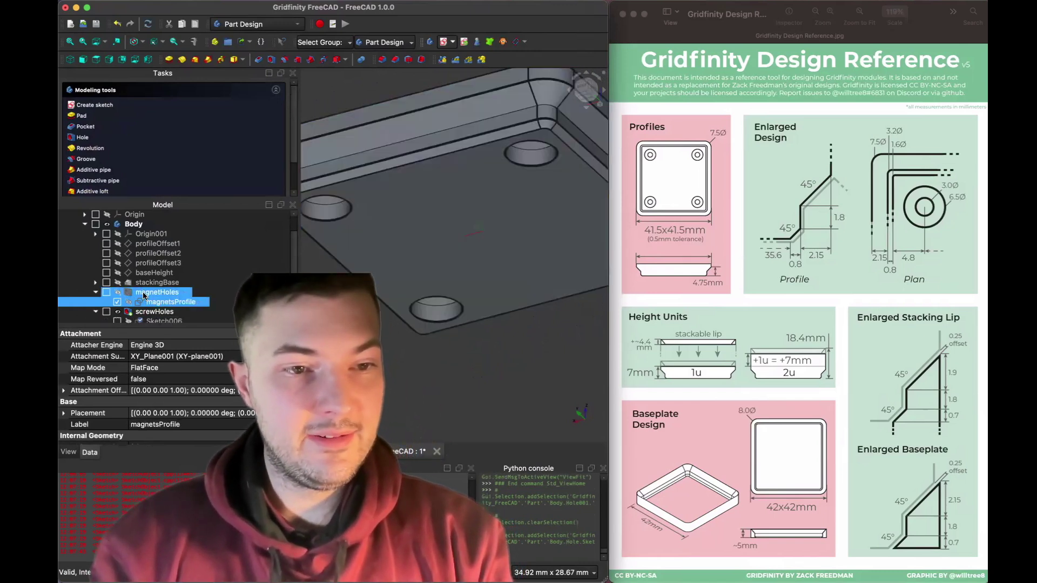
pyautogui.click(157, 303)
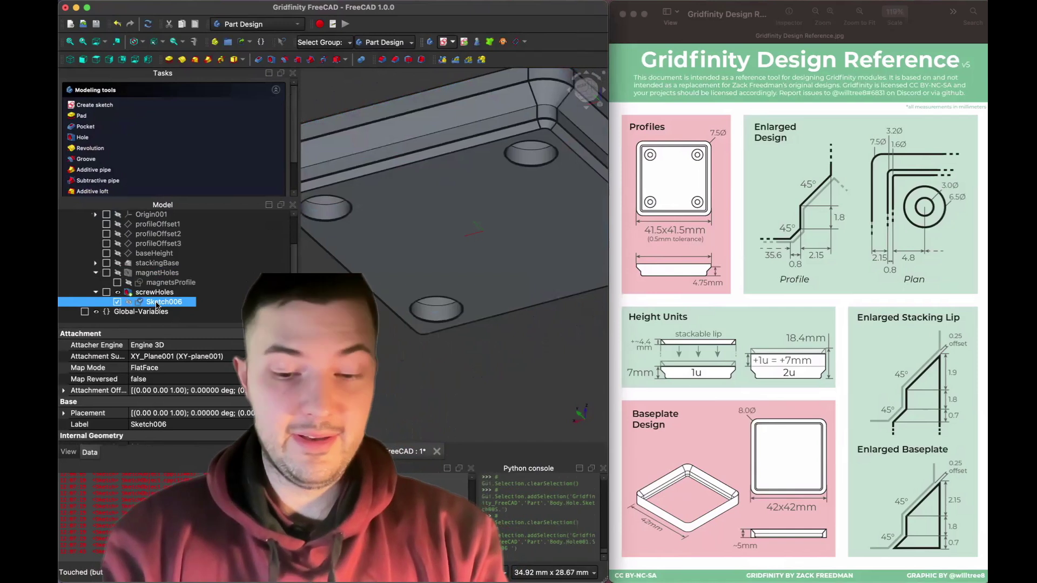
pyautogui.click(156, 303)
pyautogui.write('screw')
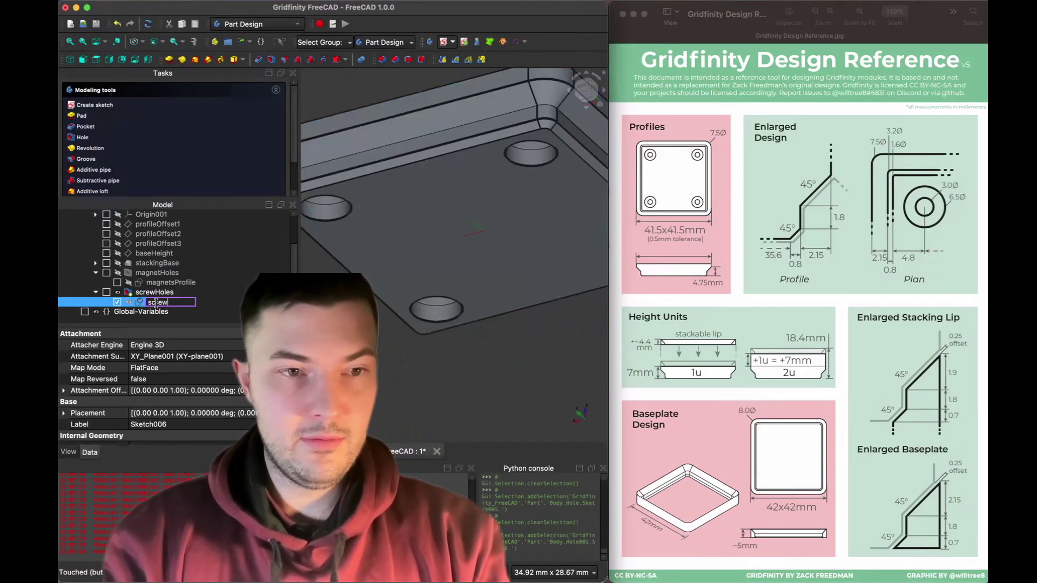
pyautogui.write('sProfile')
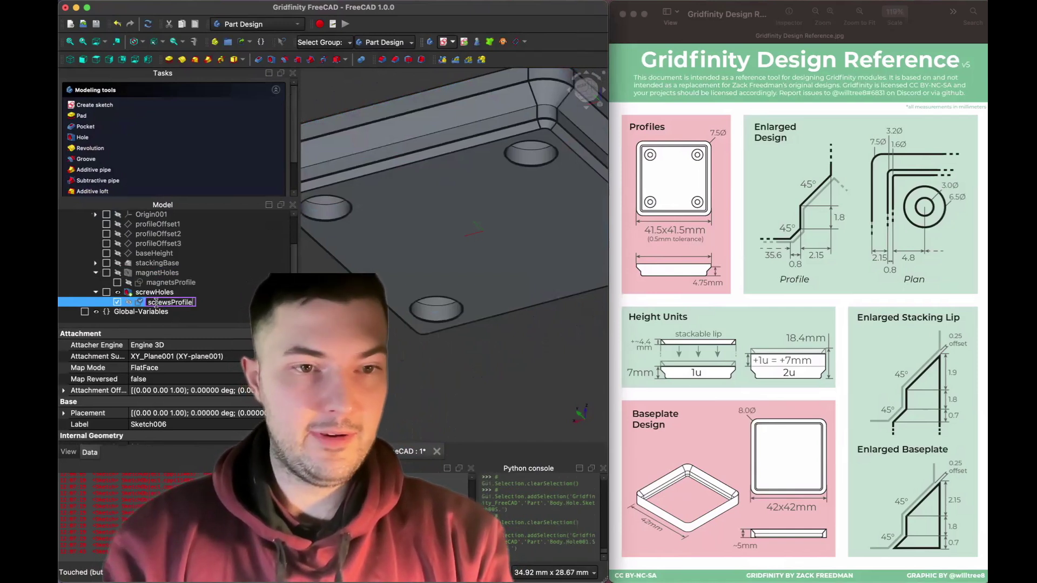
pyautogui.press('Return')
pyautogui.click(95, 293)
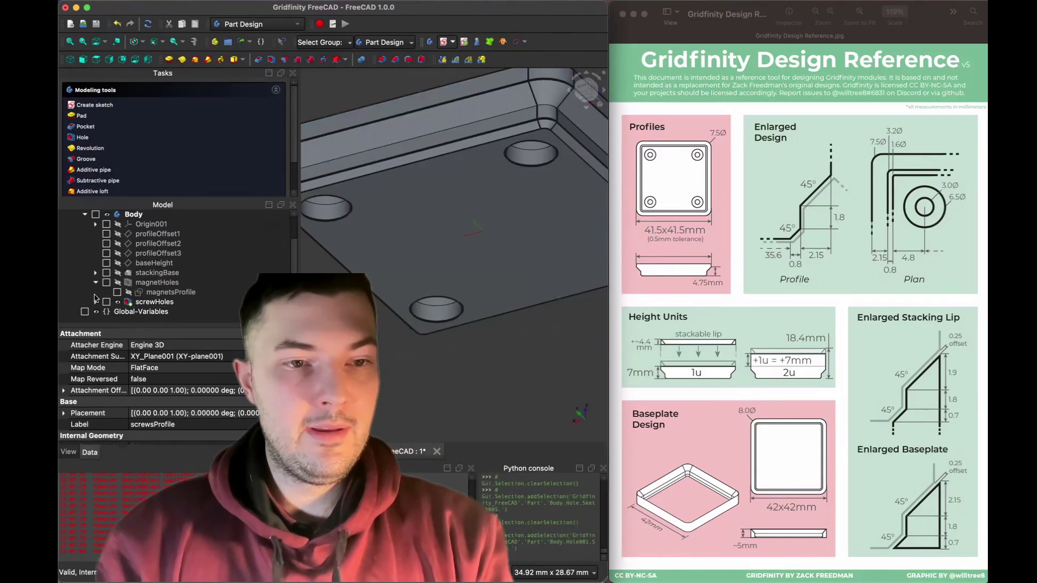
# Open the screwsProfile sketch under screwHoles, view it from below, and check the expression behind the corner circle's vertical distance.
pyautogui.click(96, 303)
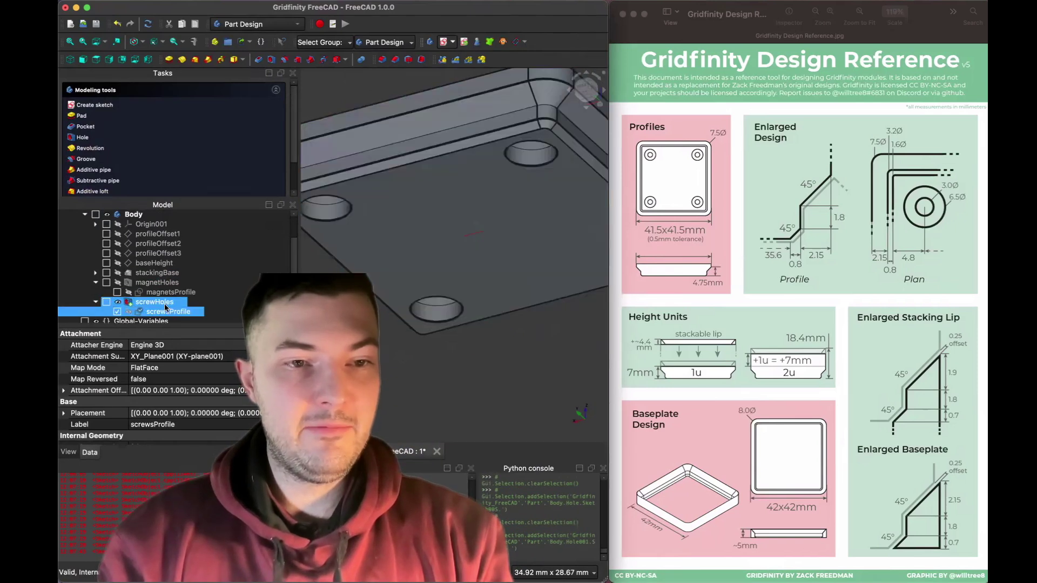
pyautogui.click(209, 303)
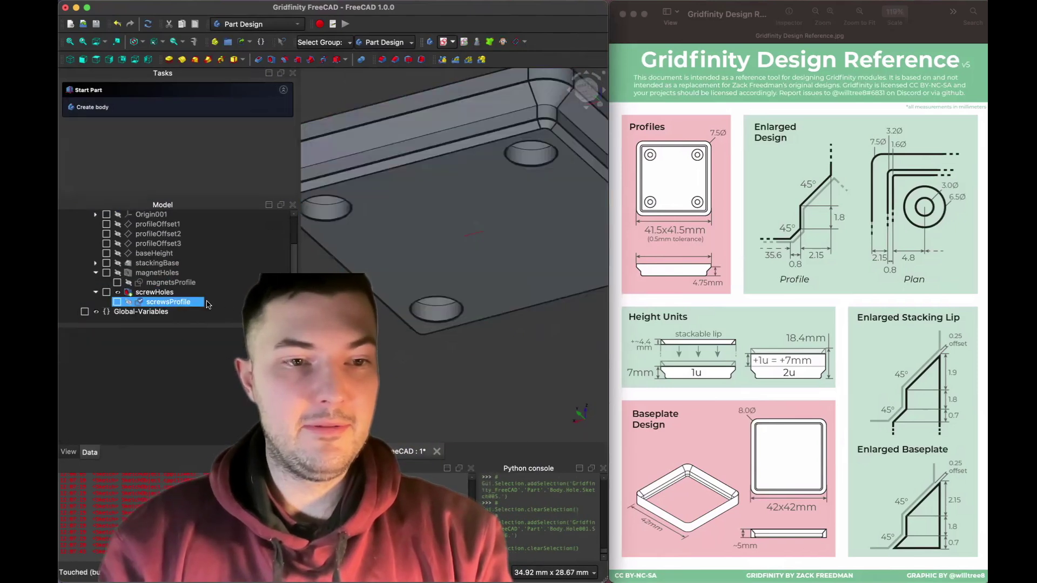
pyautogui.doubleClick(189, 304)
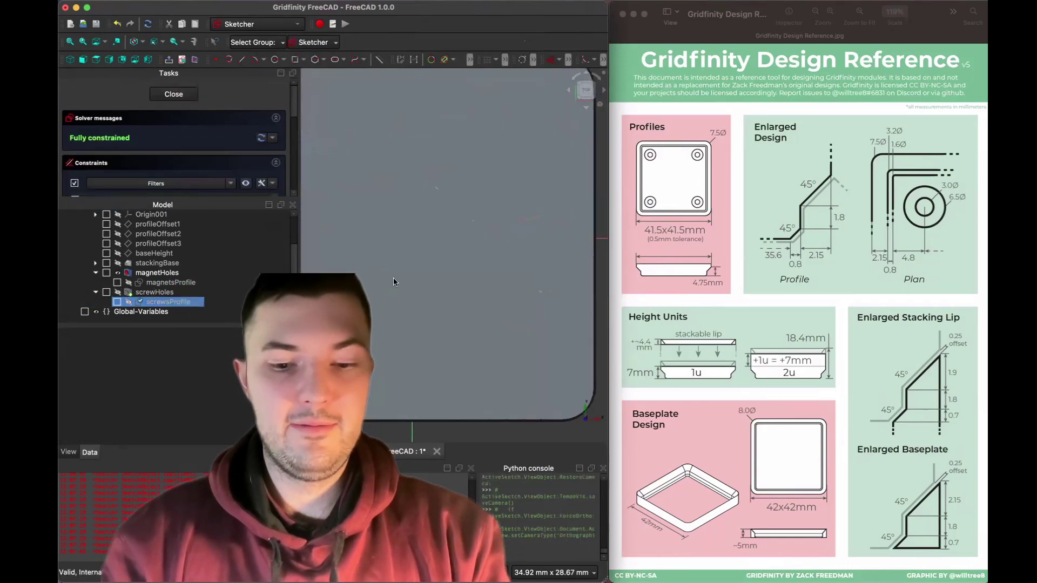
pyautogui.press('5')
pyautogui.scroll(-5, 393, 278)
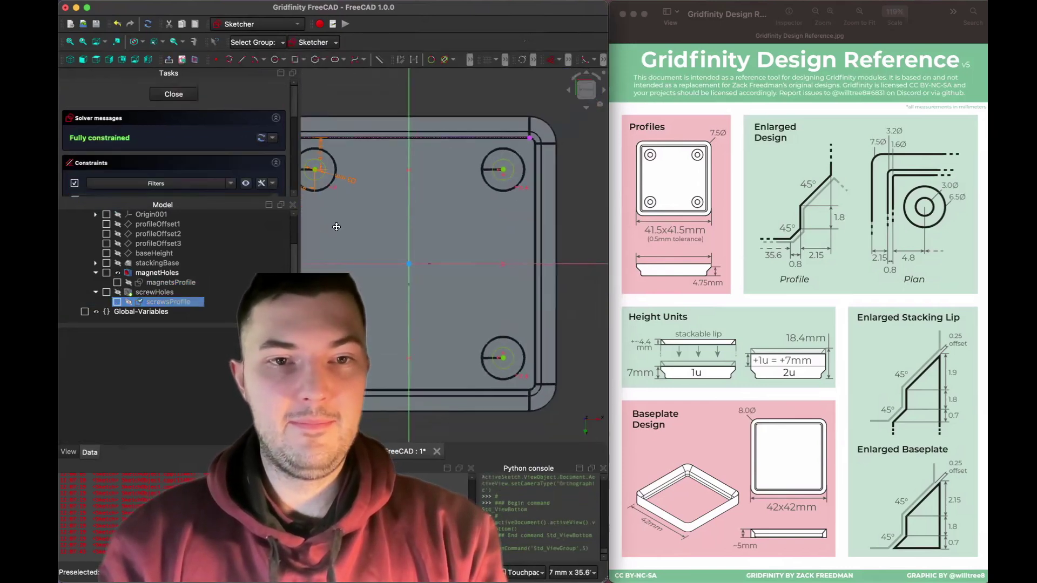
pyautogui.hscroll(-3, 397, 229)
pyautogui.scroll(5, 409, 154)
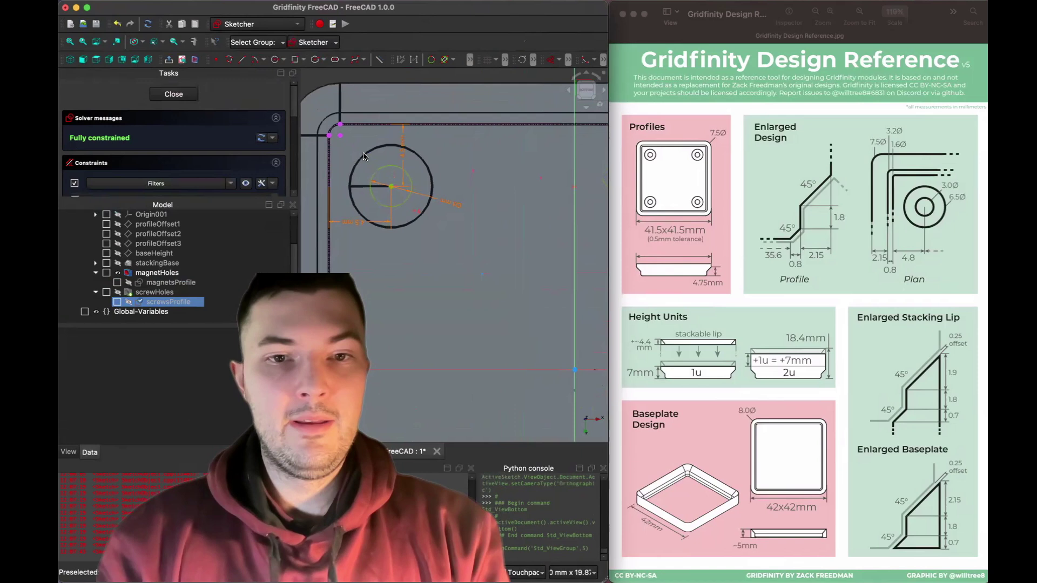
pyautogui.doubleClick(405, 152)
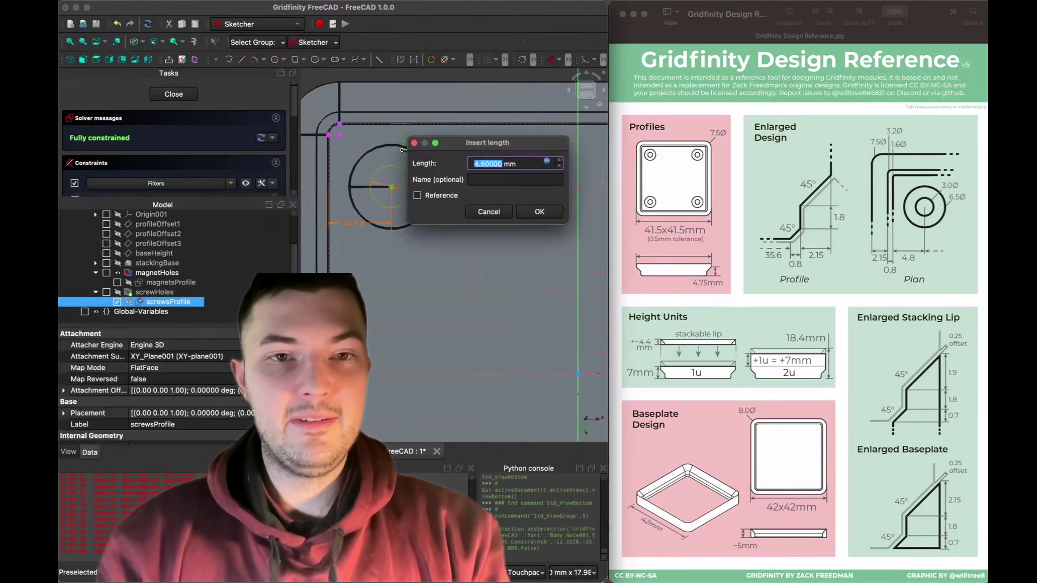
pyautogui.click(548, 162)
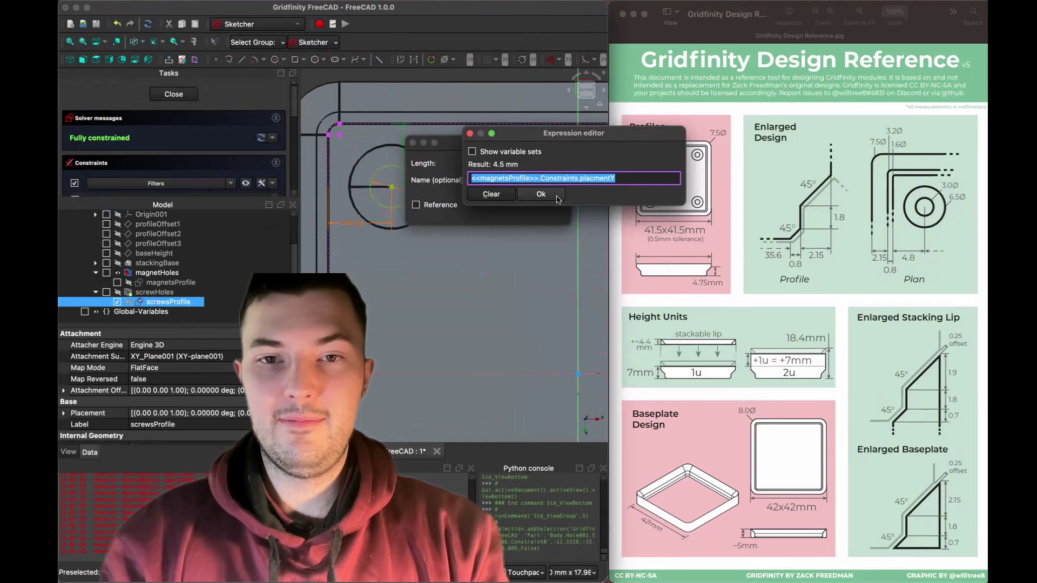
pyautogui.click(539, 193)
pyautogui.click(540, 213)
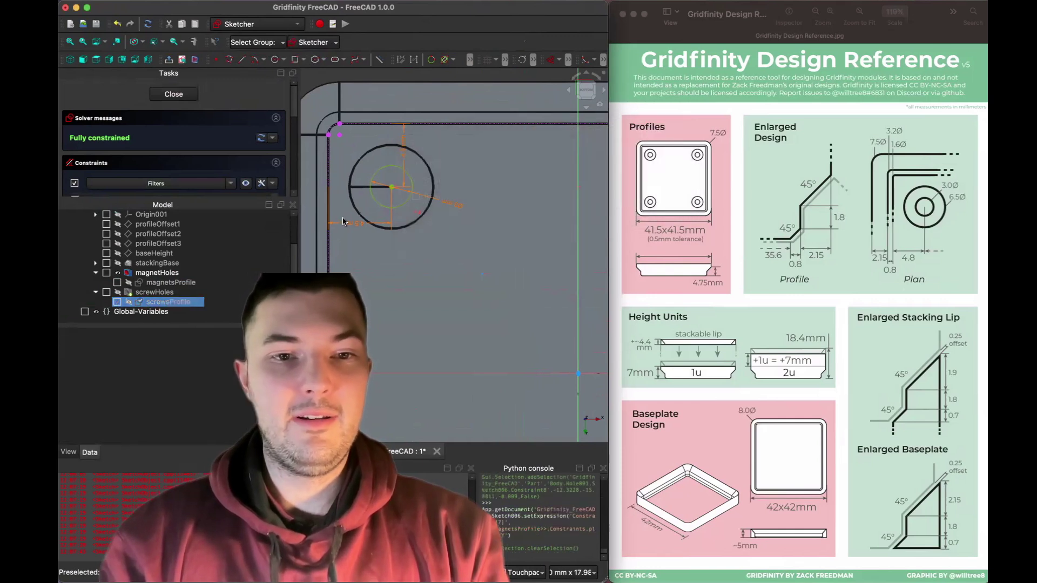
# Check the expression behind the corner circle's horizontal distance, close the sketch, and clear the selection.
pyautogui.click(381, 217)
pyautogui.click(487, 236)
pyautogui.press('super+c')
pyautogui.click(480, 268)
pyautogui.click(485, 287)
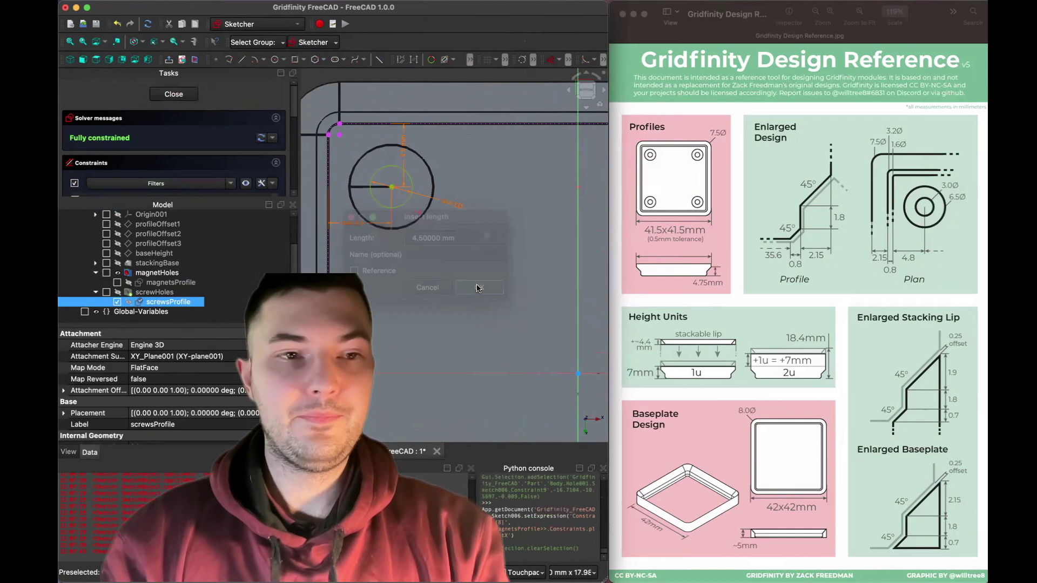
pyautogui.click(174, 95)
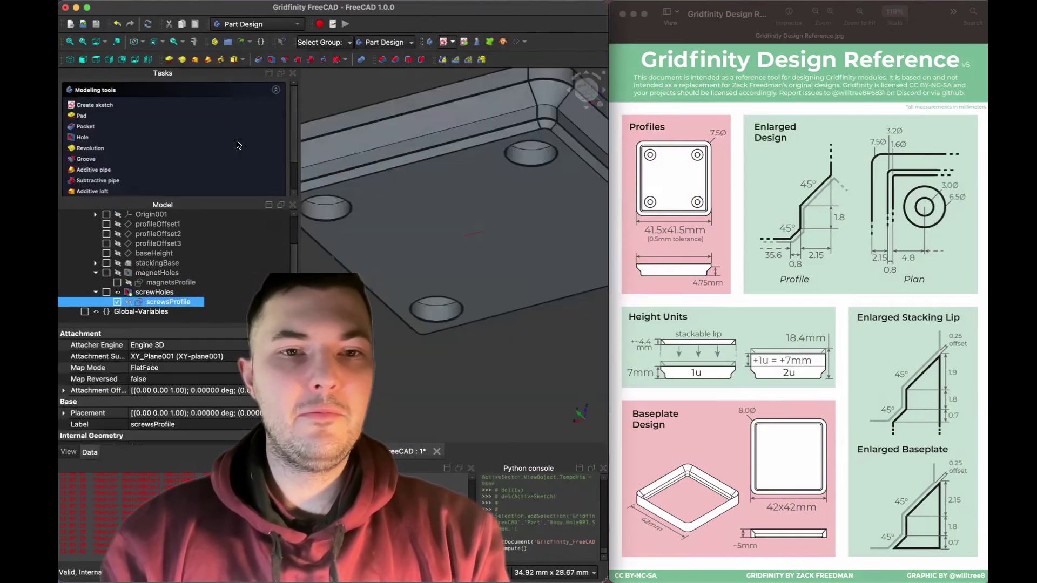
pyautogui.scroll(-5, 347, 339)
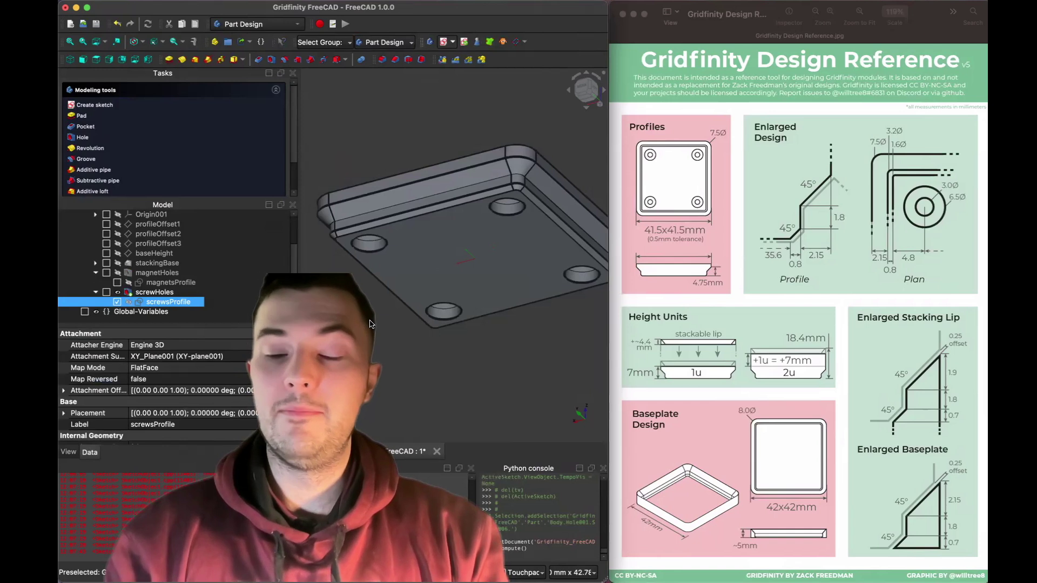
pyautogui.click(340, 321)
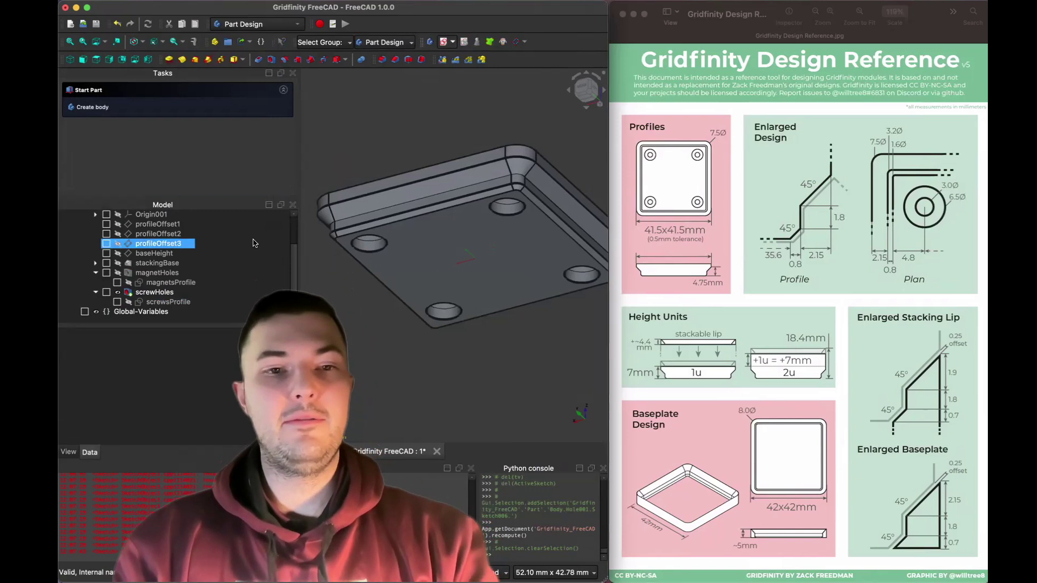
# Reopen the screwsProfile sketch and change the horizontal distance expression to Sketch005.Constraints.placementX.
pyautogui.doubleClick(175, 302)
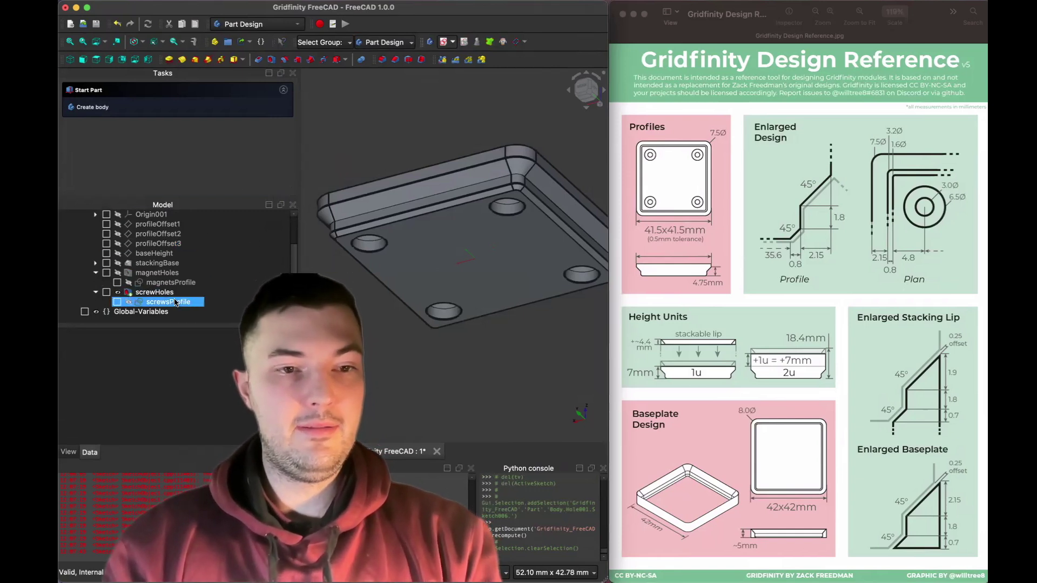
pyautogui.press('5')
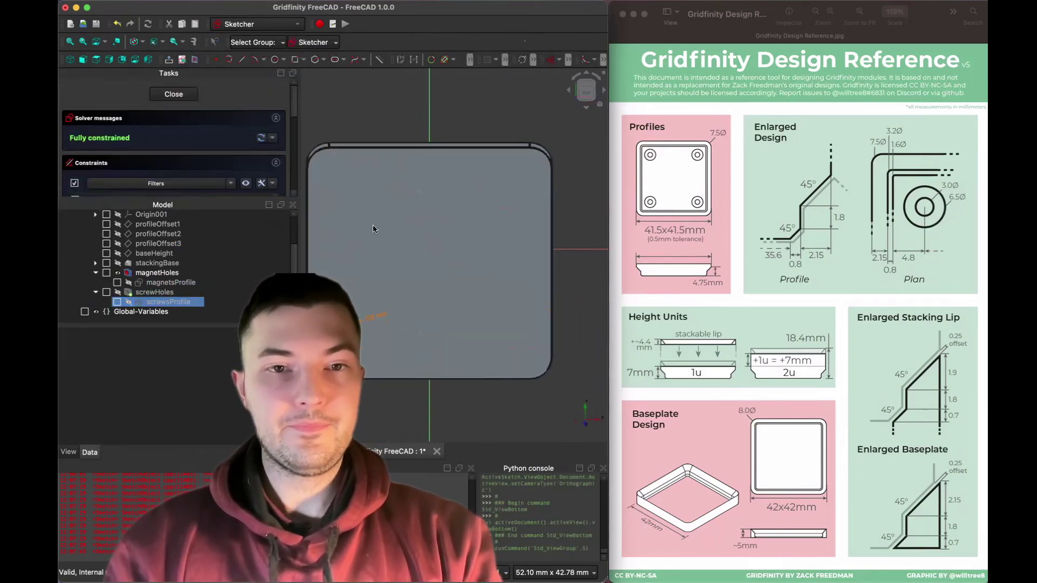
pyautogui.doubleClick(337, 194)
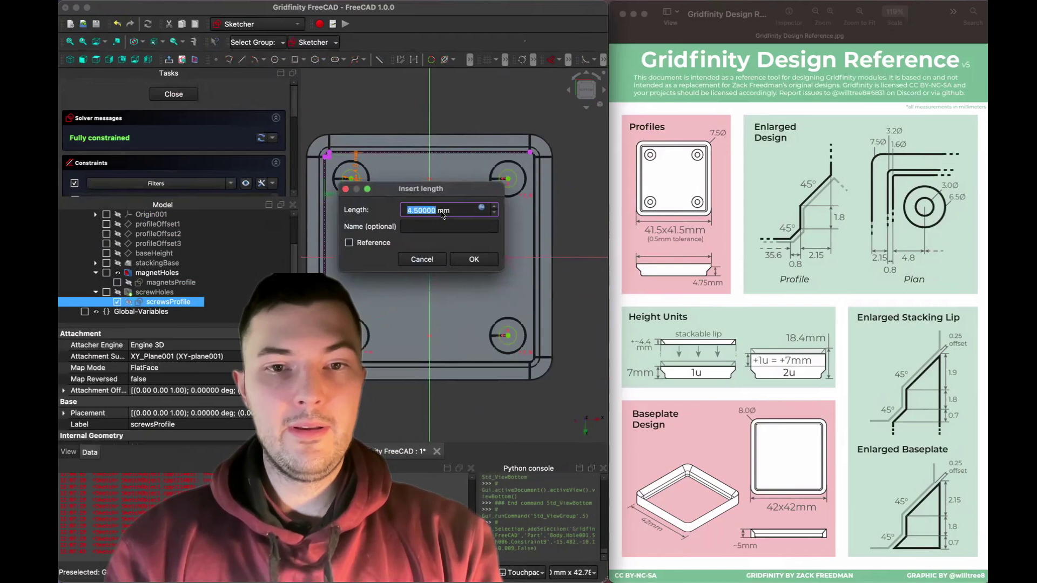
pyautogui.click(480, 210)
pyautogui.press('super+v')
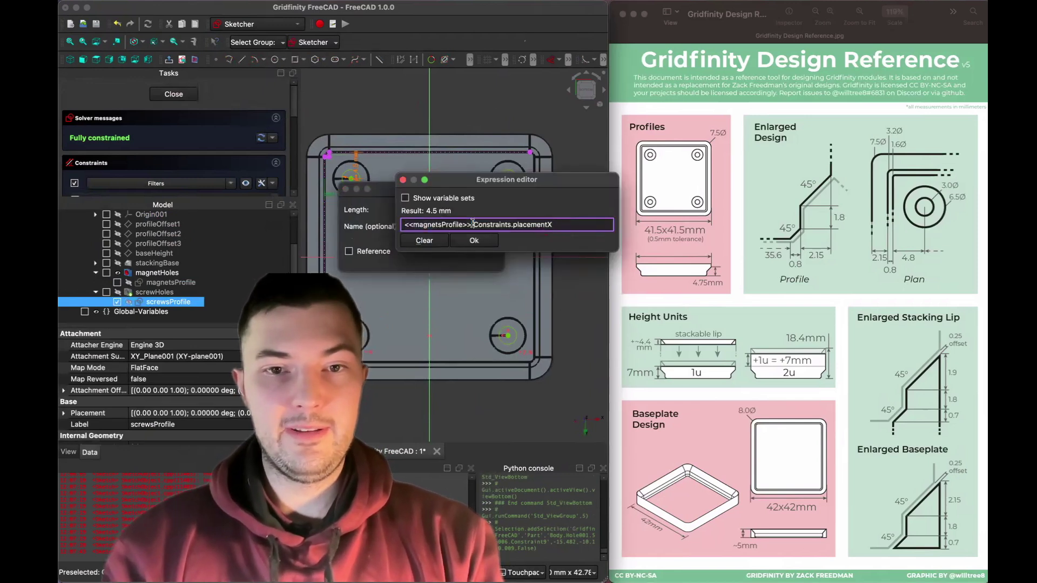
pyautogui.press('BackSpace')
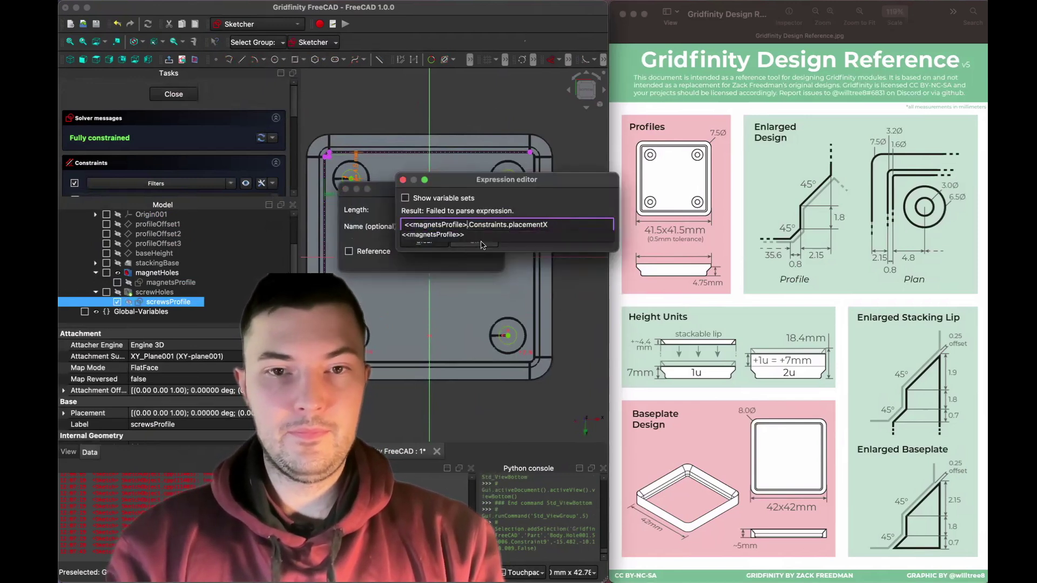
pyautogui.press('BackSpace')
pyautogui.press('BackSpace')
pyautogui.press('BackSpace')
pyautogui.press('BackSpace')
pyautogui.press('BackSpace')
pyautogui.press('BackSpace')
pyautogui.press('BackSpace')
pyautogui.press('BackSpace')
pyautogui.press('BackSpace')
pyautogui.press('BackSpace')
pyautogui.press('BackSpace')
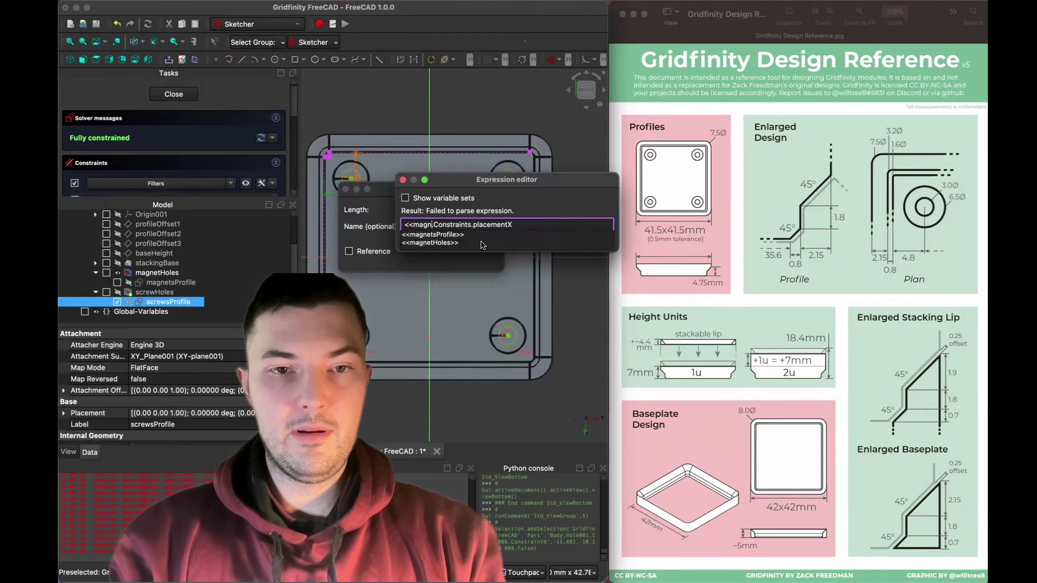
pyautogui.write('Sket')
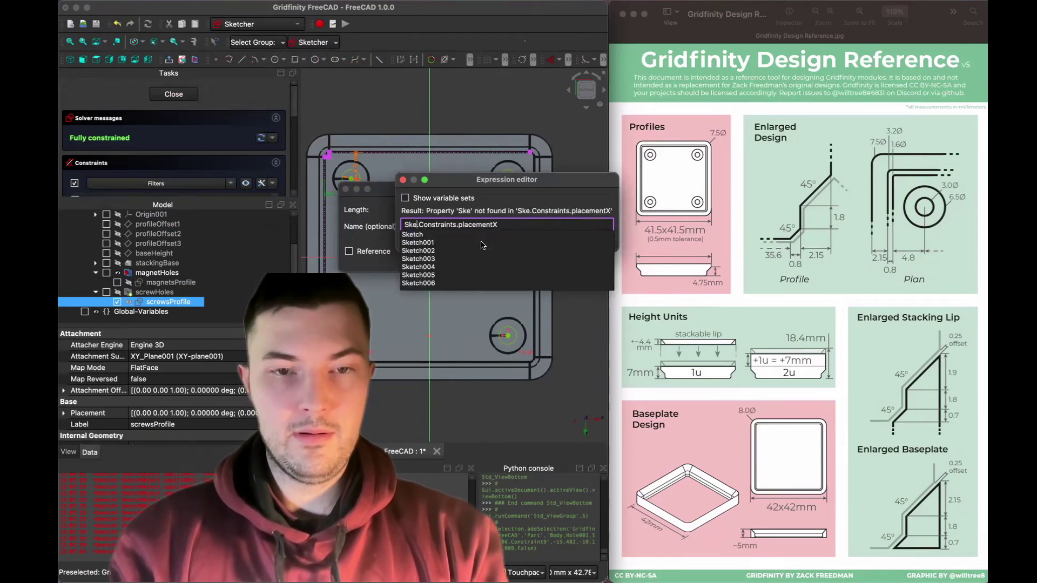
pyautogui.click(435, 275)
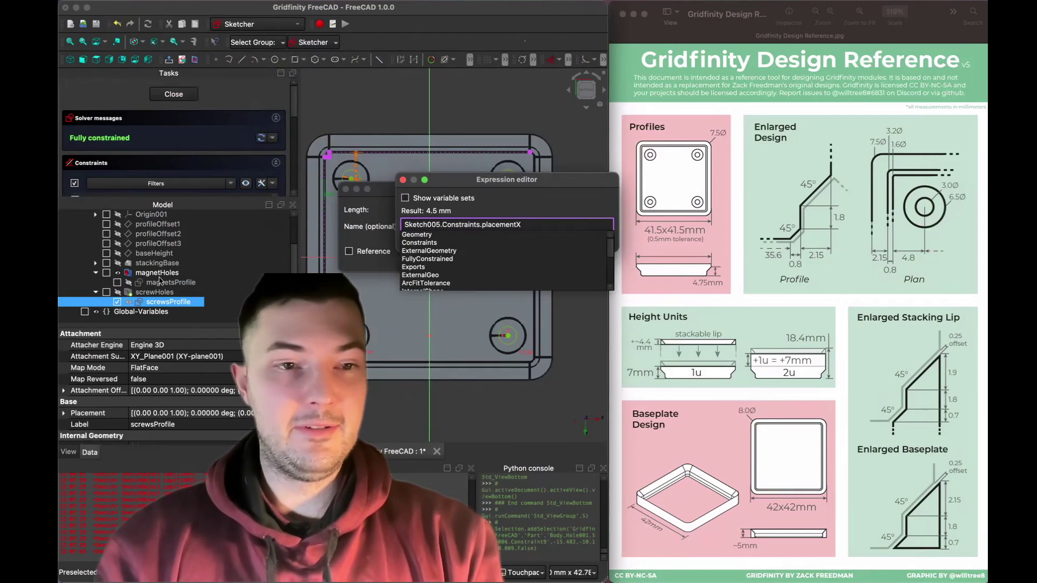
# Set the horizontal distance expression to <<magnetsProfile>>.Constraints.placementX, accept it, and close the sketch.
pyautogui.click(441, 227)
pyautogui.press('BackSpace')
pyautogui.press('BackSpace')
pyautogui.press('BackSpace')
pyautogui.press('BackSpace')
pyautogui.press('BackSpace')
pyautogui.press('BackSpace')
pyautogui.press('BackSpace')
pyautogui.press('BackSpace')
pyautogui.press('BackSpace')
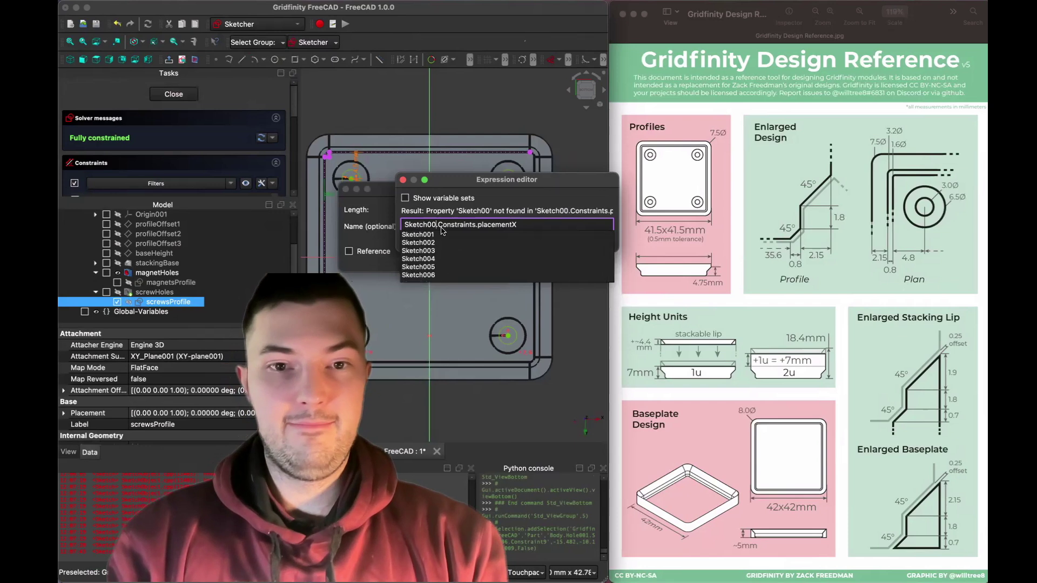
pyautogui.write('<<magnet')
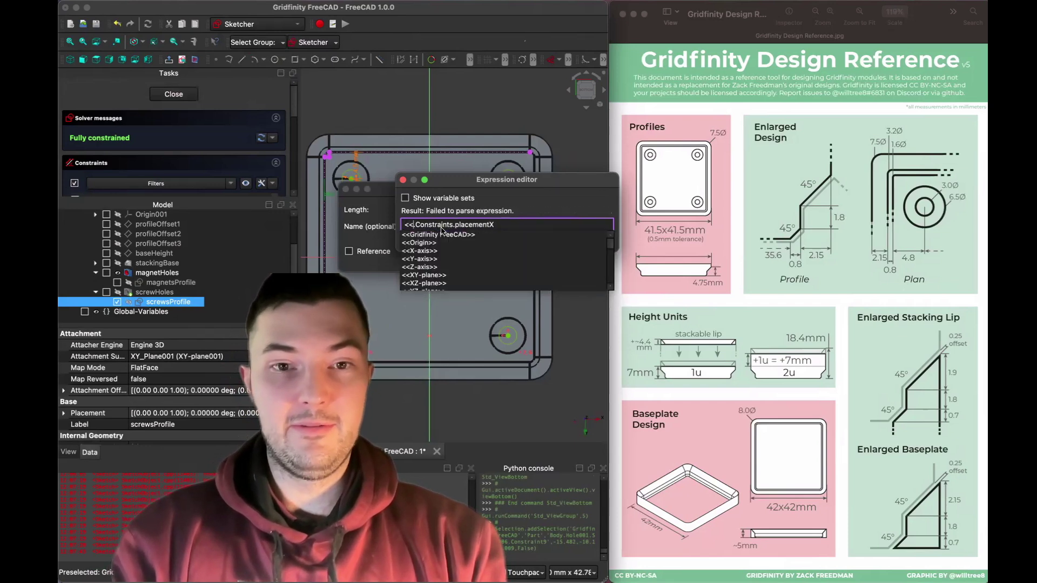
pyautogui.press('Down')
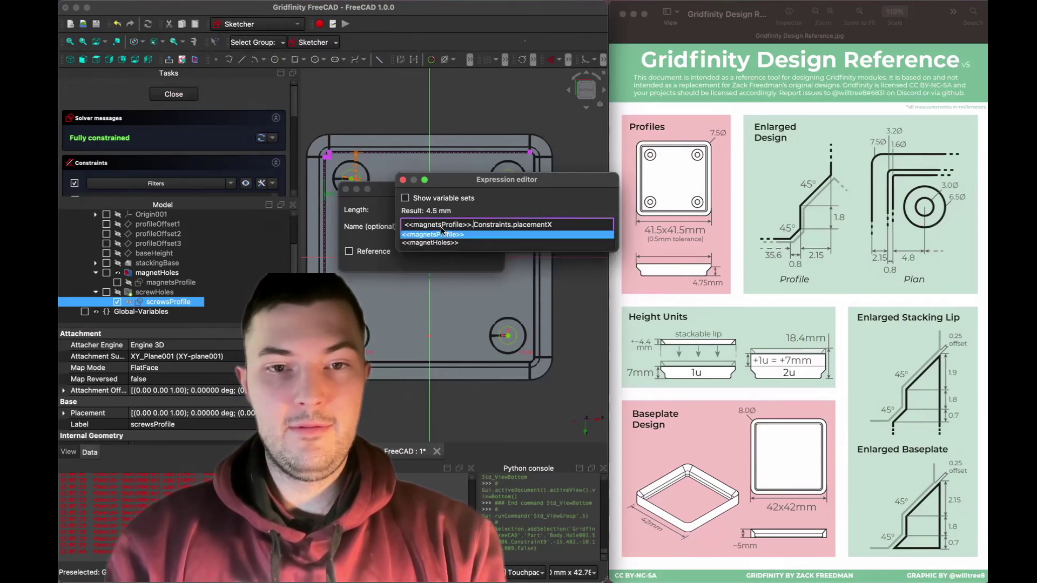
pyautogui.press('Return')
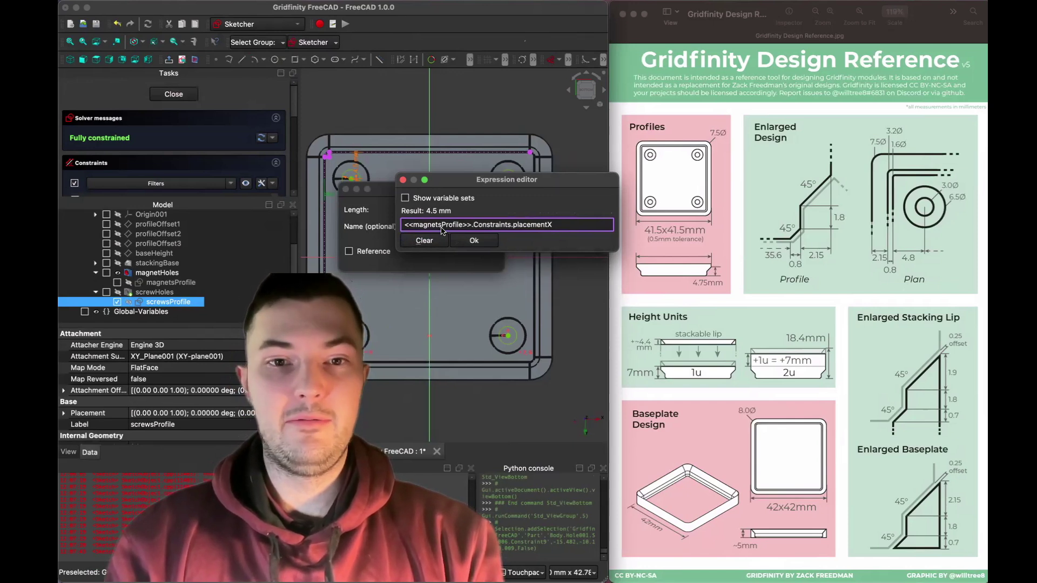
pyautogui.press('Return')
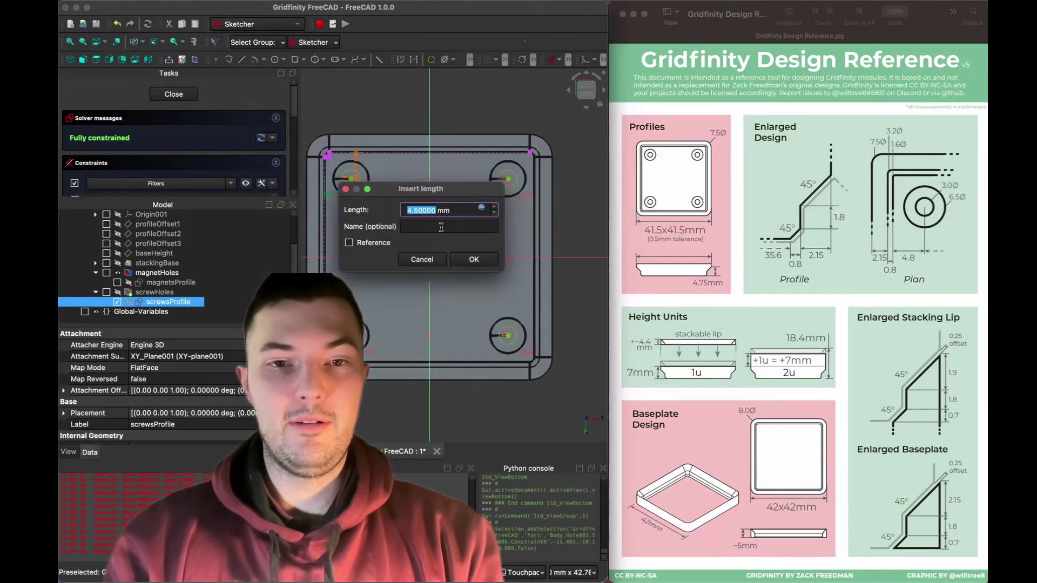
pyautogui.press('Return')
pyautogui.click(173, 94)
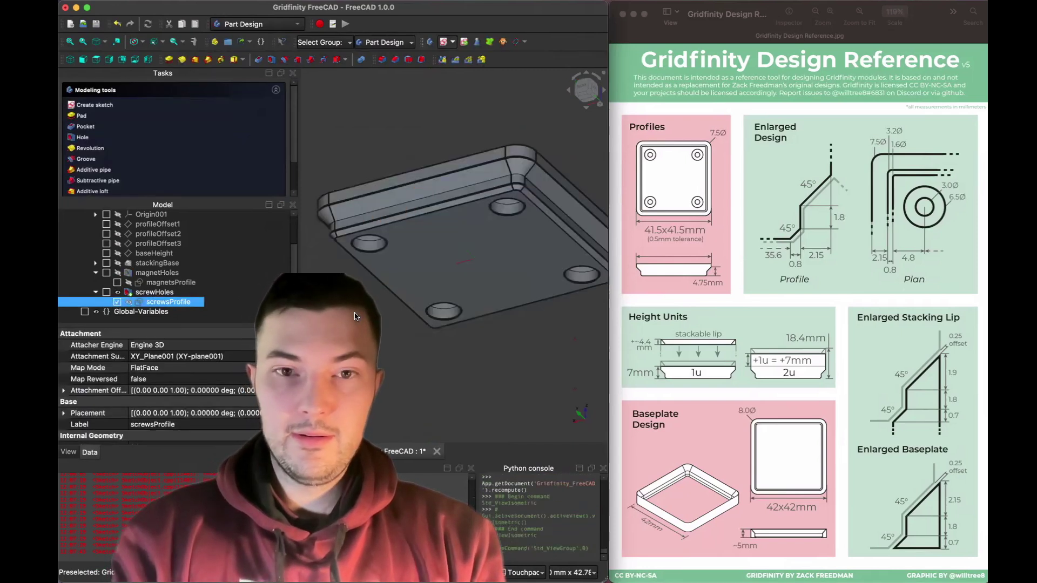
# Fit the whole base in an isometric view and collapse the screwHoles and magnetHoles features in the model tree.
pyautogui.press('0')
pyautogui.press('v')
pyautogui.press('f')
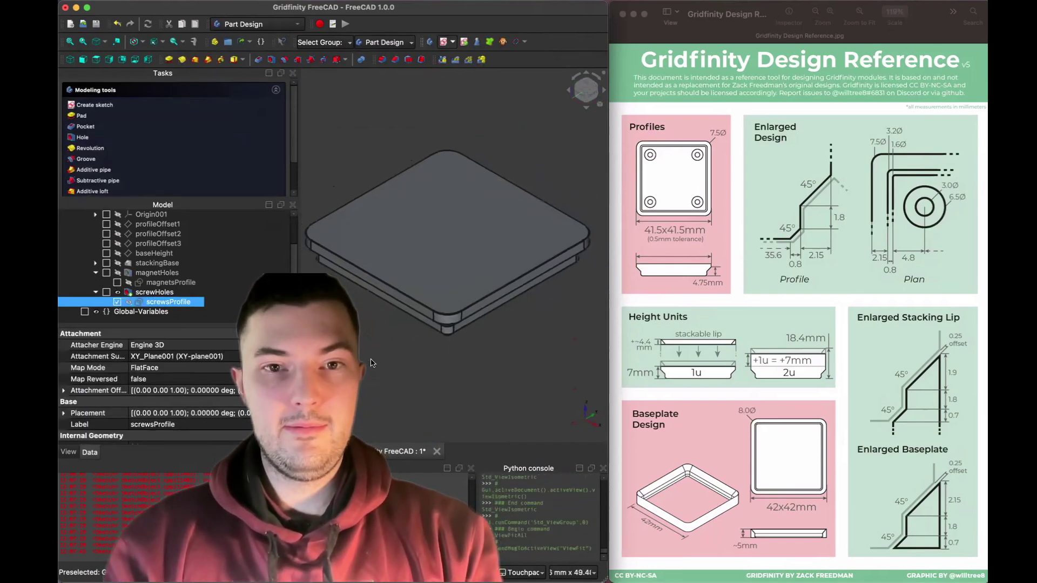
pyautogui.click(95, 294)
pyautogui.click(95, 283)
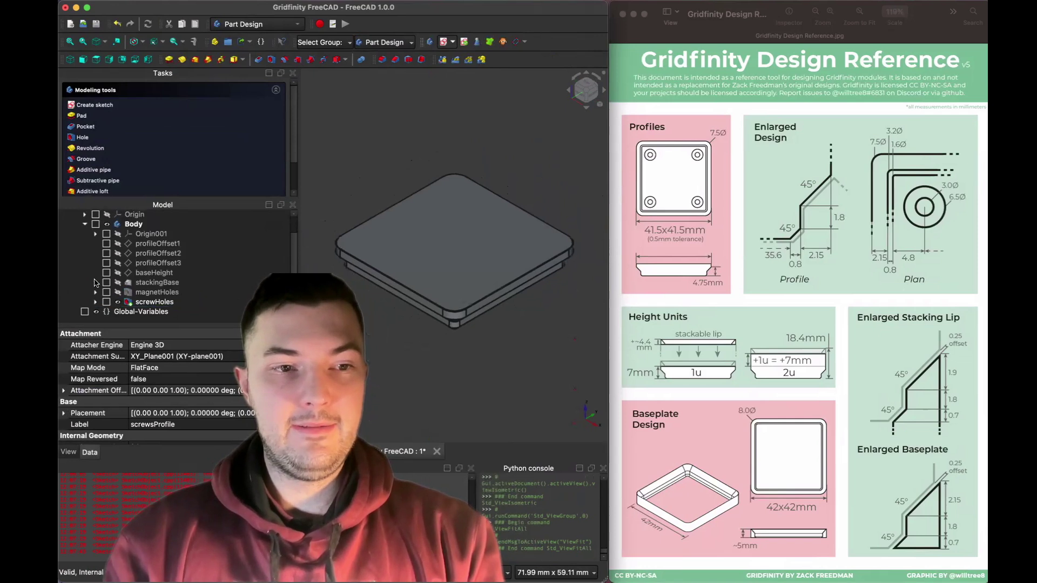
pyautogui.click(163, 293)
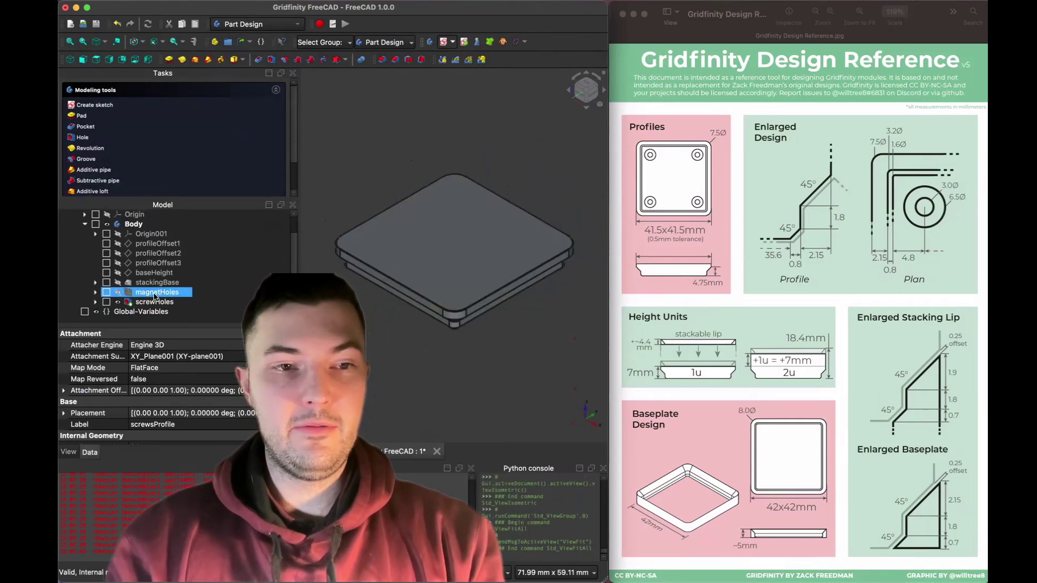
pyautogui.click(308, 298)
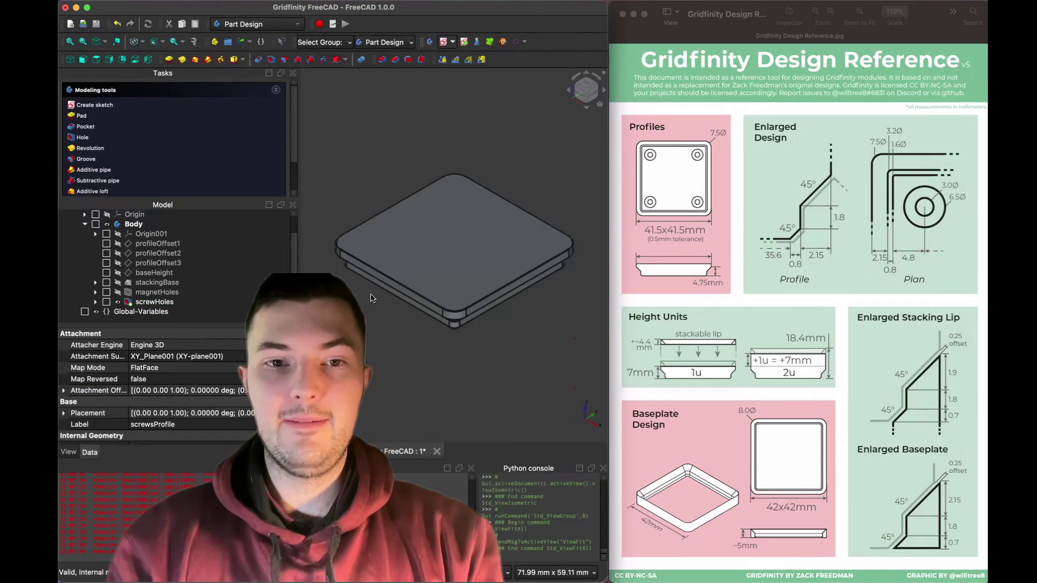